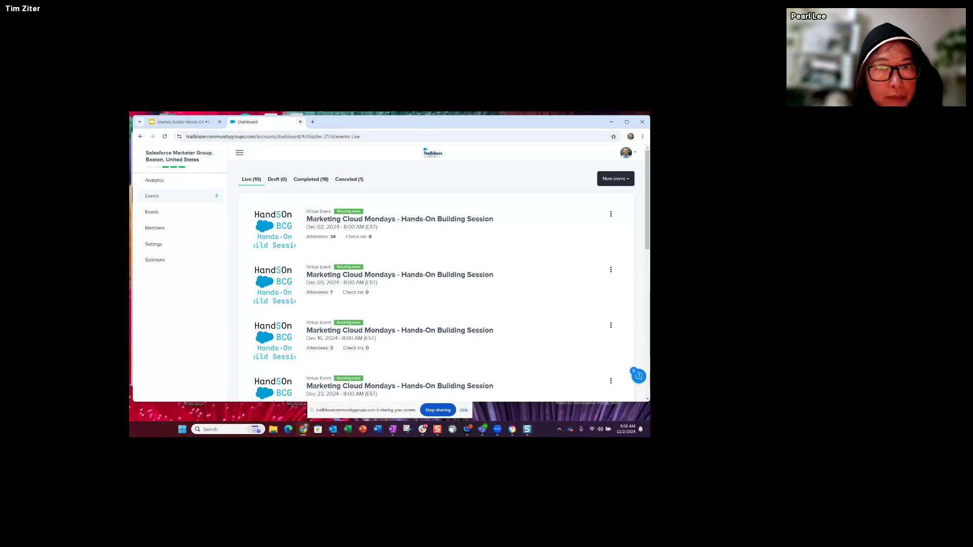
Show the chapter's 302 members sorted by Date joined, newest first
{"action": "left_click", "coordinate": [152, 213]}
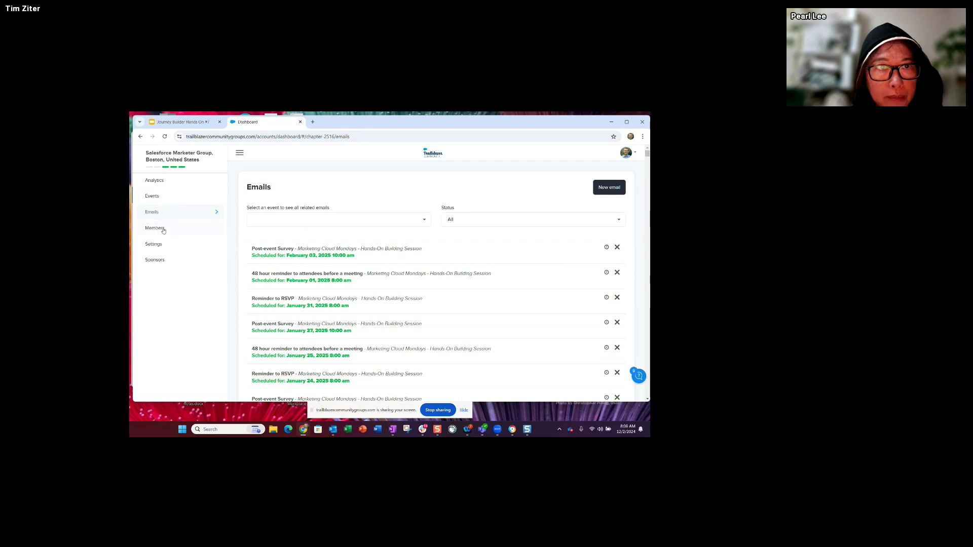
{"action": "left_click", "coordinate": [163, 231]}
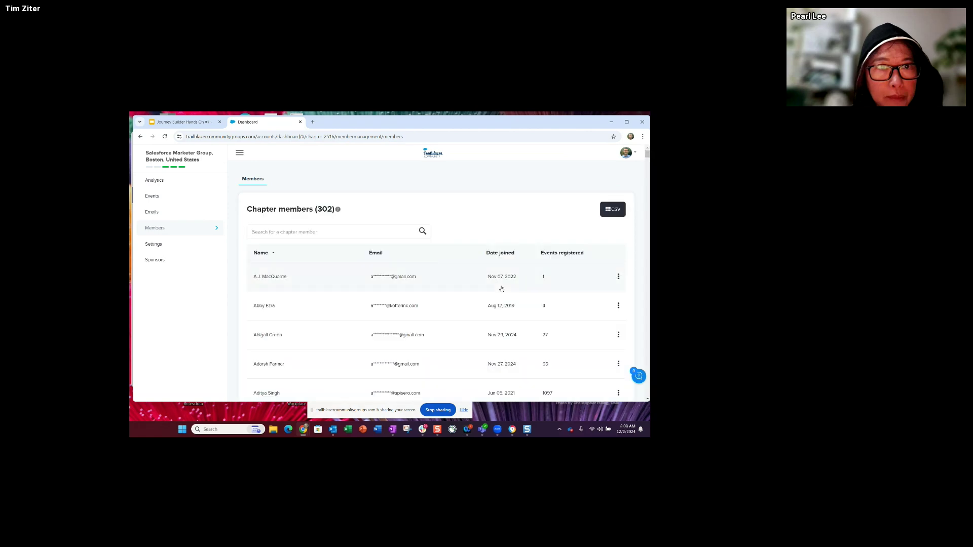
{"action": "left_click", "coordinate": [495, 252]}
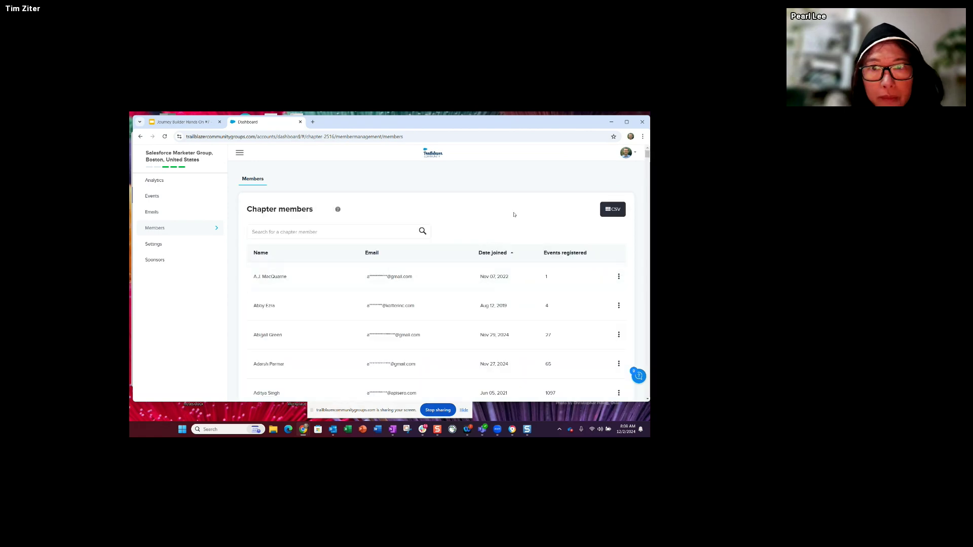
{"action": "left_click", "coordinate": [505, 253]}
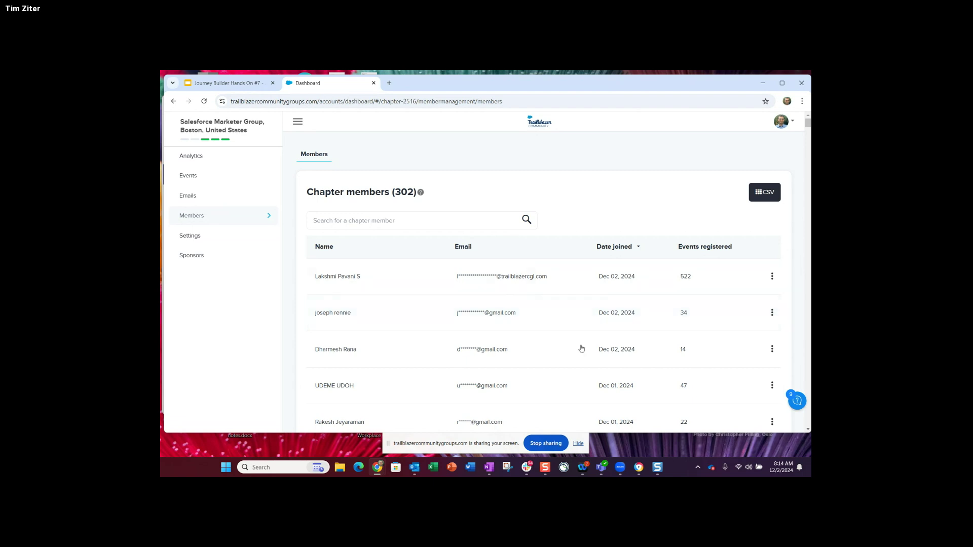
Open a new browser tab and begin typing 'e' in the address bar
{"action": "left_click", "coordinate": [389, 83]}
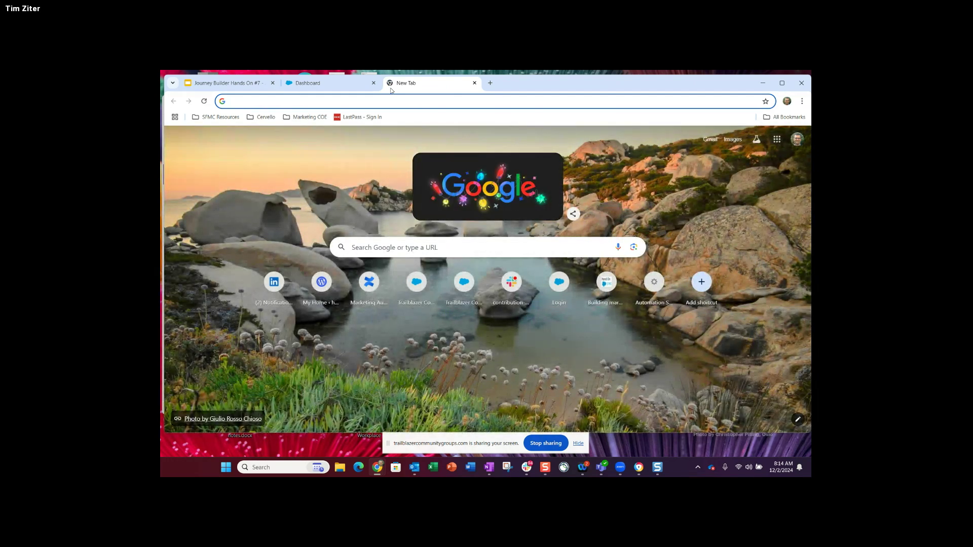
{"action": "type", "text": "e"}
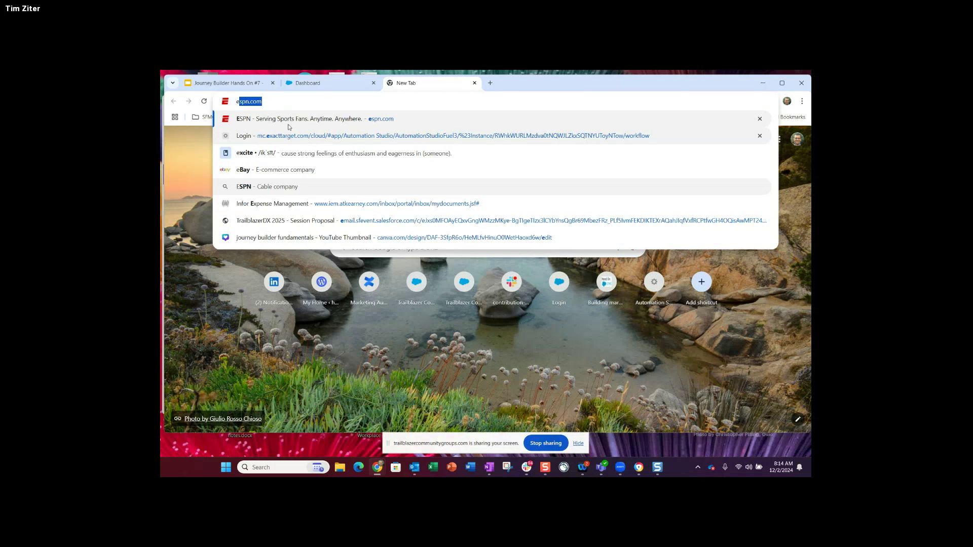
Go to the Marketing Cloud login page and launch Excel, moving its window aside
{"action": "left_click", "coordinate": [276, 135]}
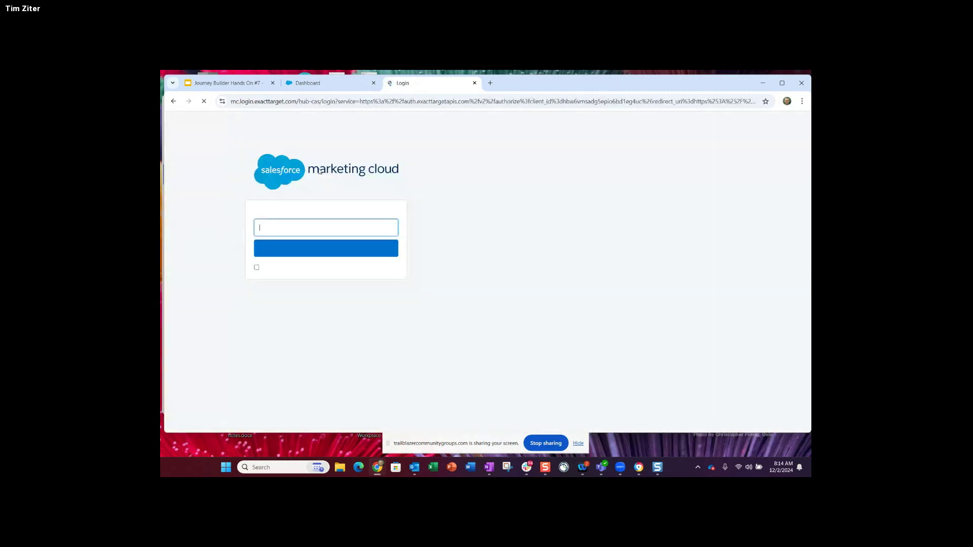
{"action": "left_click", "coordinate": [432, 469]}
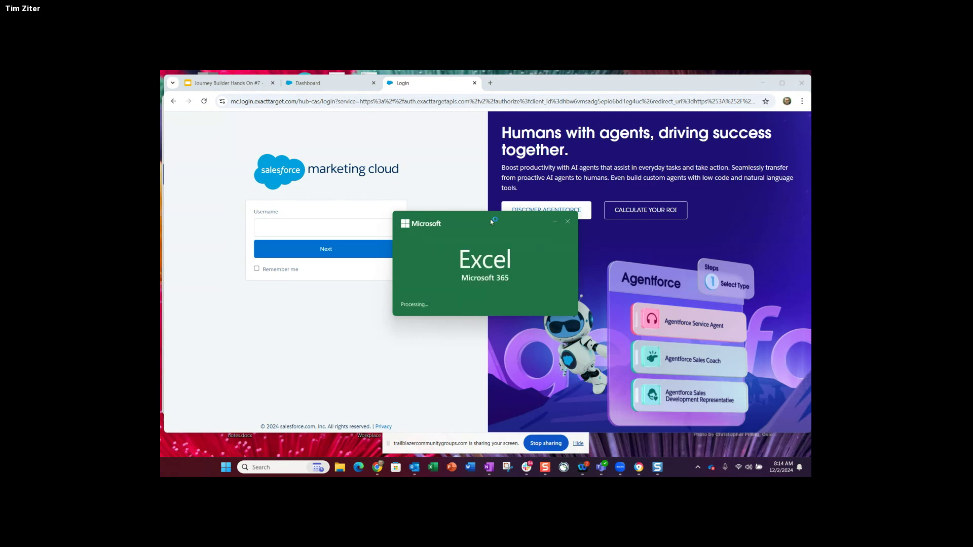
{"action": "left_click_drag", "start_coordinate": [481, 146], "coordinate": [720, 71]}
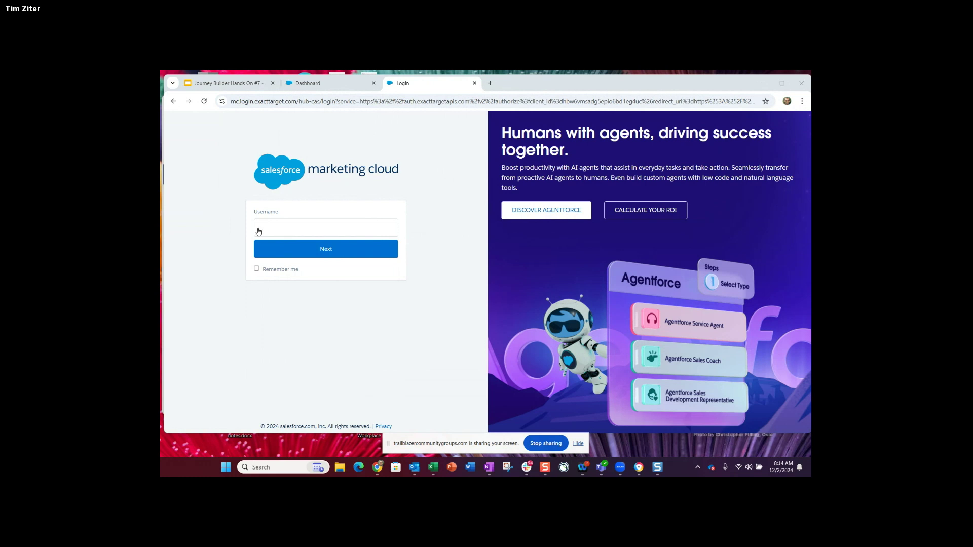
Sign in with the account username and the saved password
{"action": "left_click", "coordinate": [300, 232]}
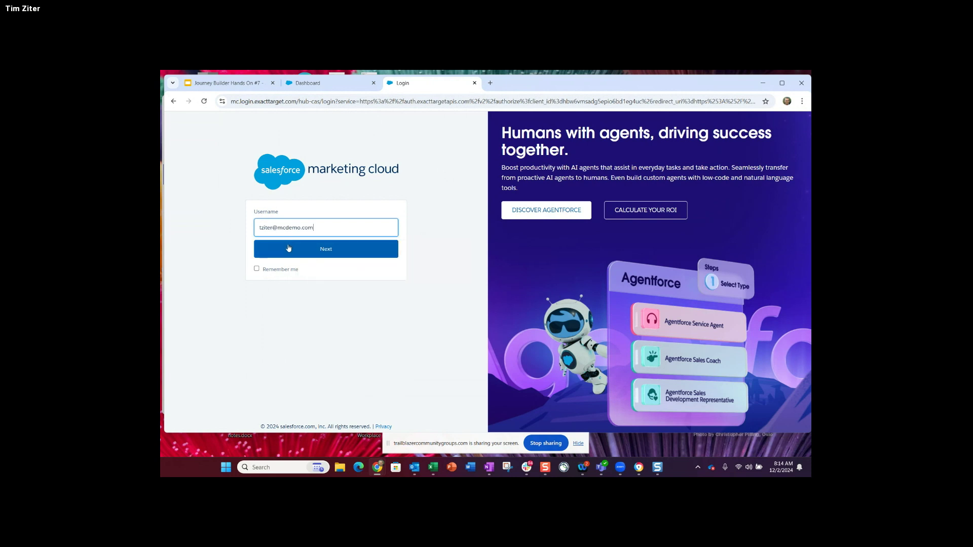
{"action": "key", "text": "Return"}
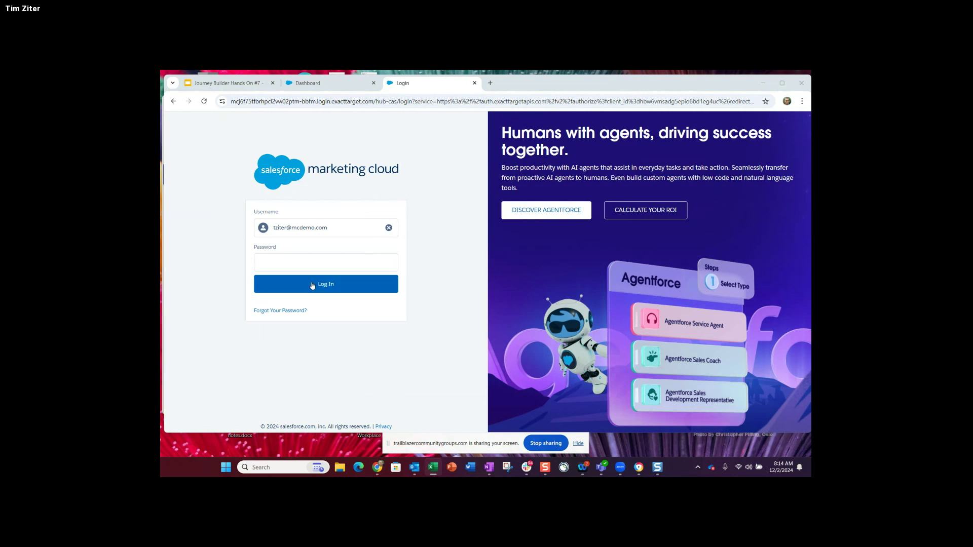
{"action": "left_click", "coordinate": [311, 266]}
{"action": "key", "text": "ctrl+v"}
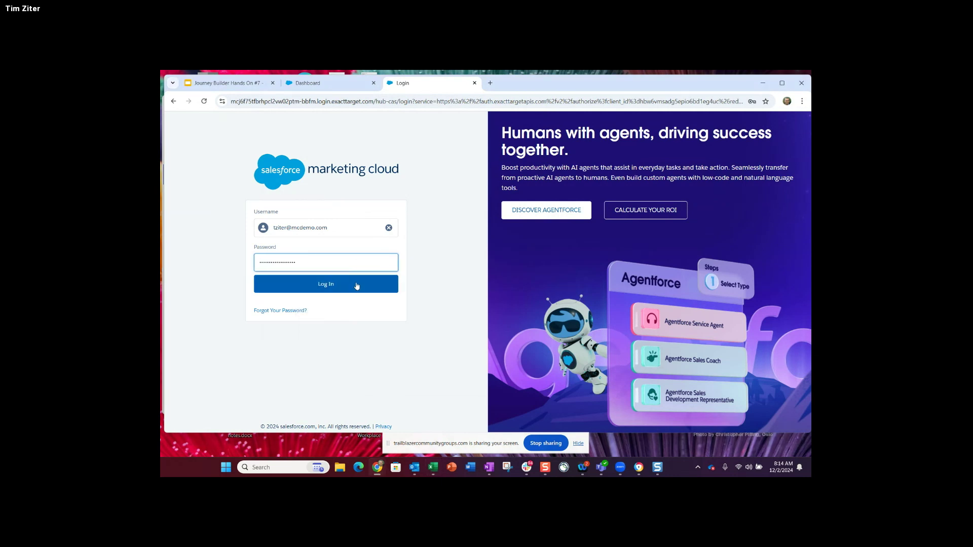
{"action": "left_click", "coordinate": [356, 285]}
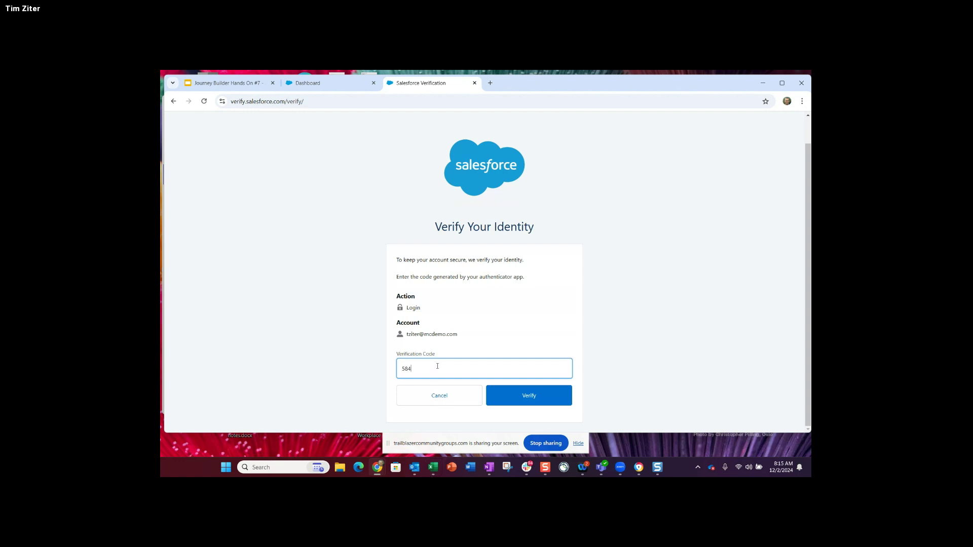
Enter the authenticator verification code and submit it with Verify
{"action": "left_click", "coordinate": [555, 399]}
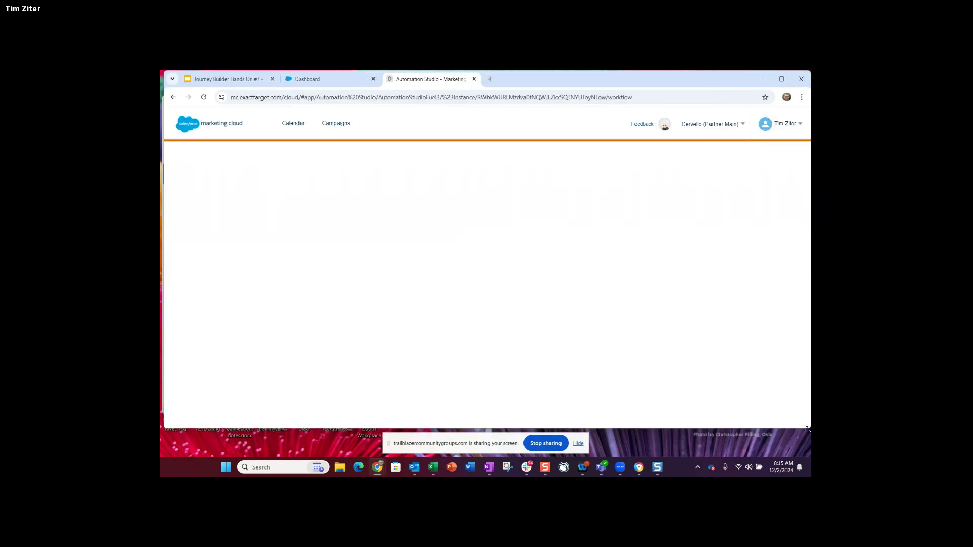
{"action": "left_click_drag", "start_coordinate": [811, 429], "coordinate": [810, 455]}
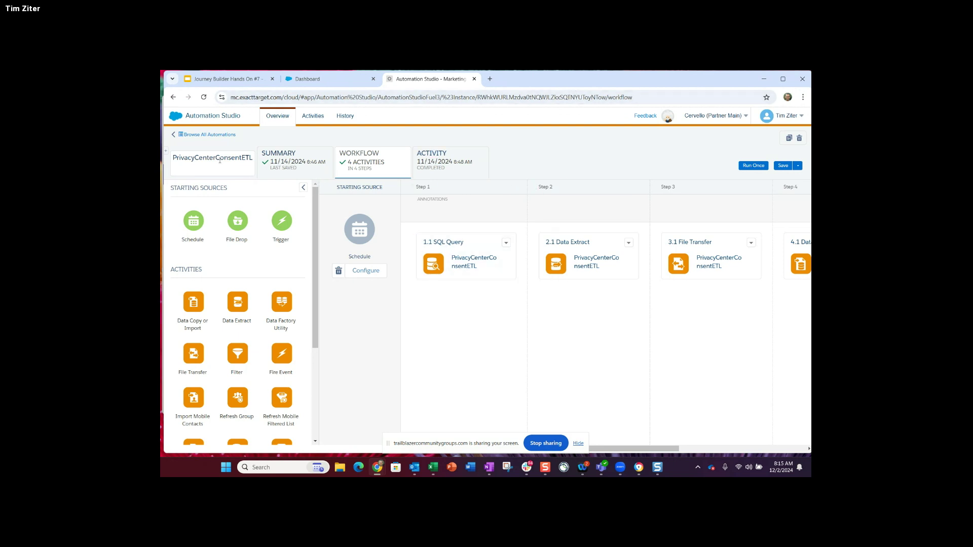
{"action": "left_click", "coordinate": [178, 118]}
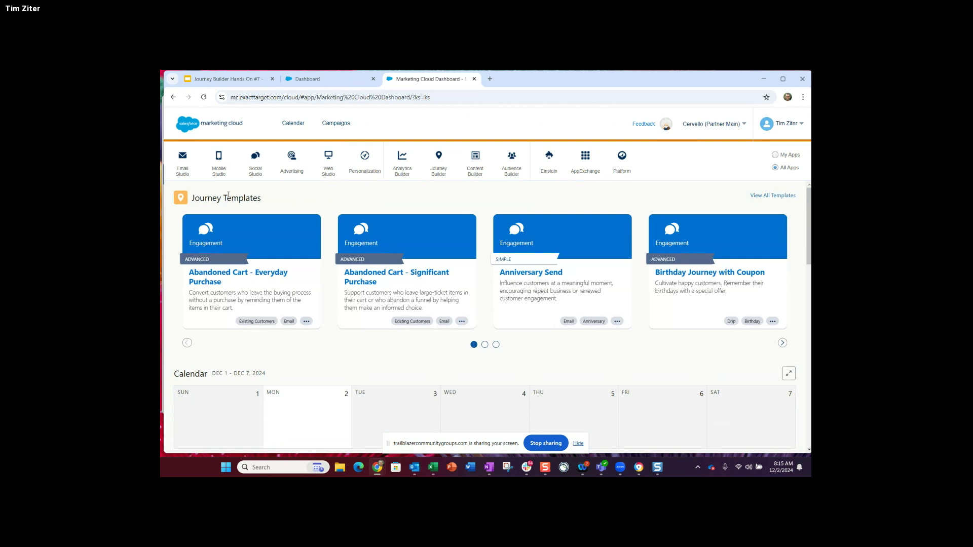
{"action": "mouse_move", "coordinate": [183, 161]}
{"action": "left_click", "coordinate": [744, 125]}
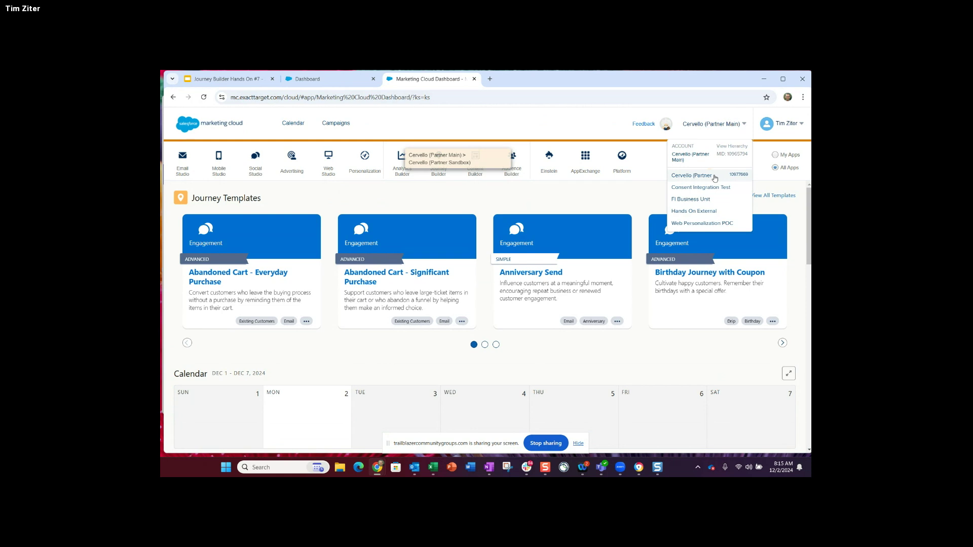
{"action": "mouse_move", "coordinate": [329, 173]}
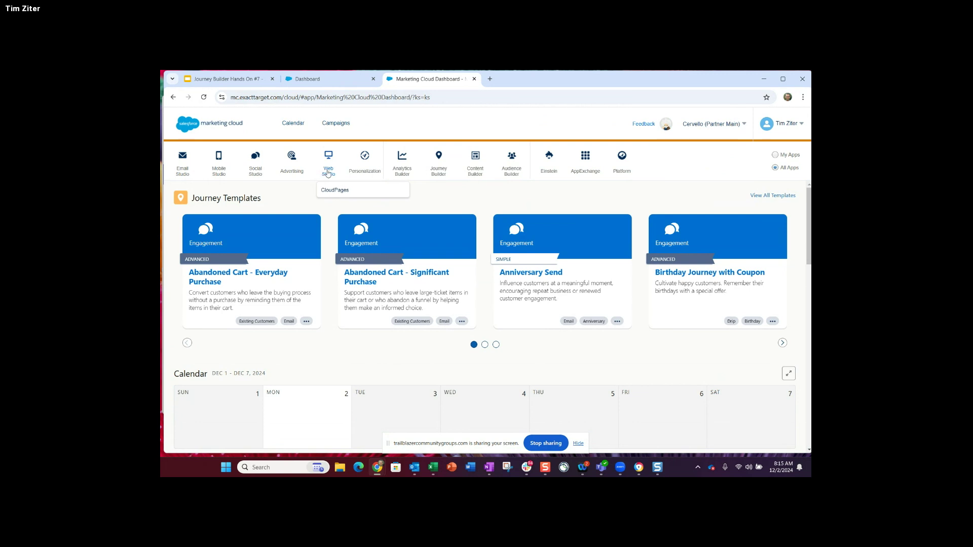
{"action": "mouse_move", "coordinate": [440, 168]}
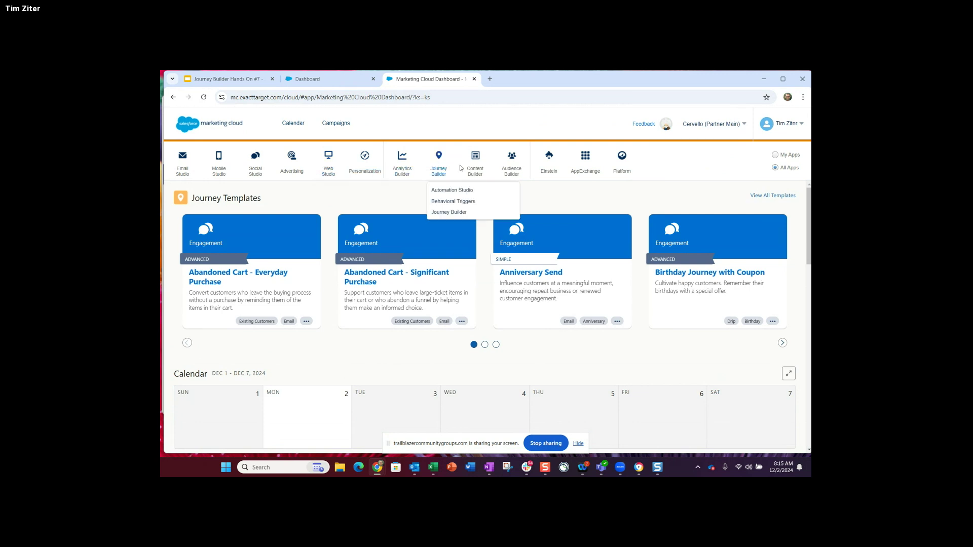
{"action": "mouse_move", "coordinate": [585, 166]}
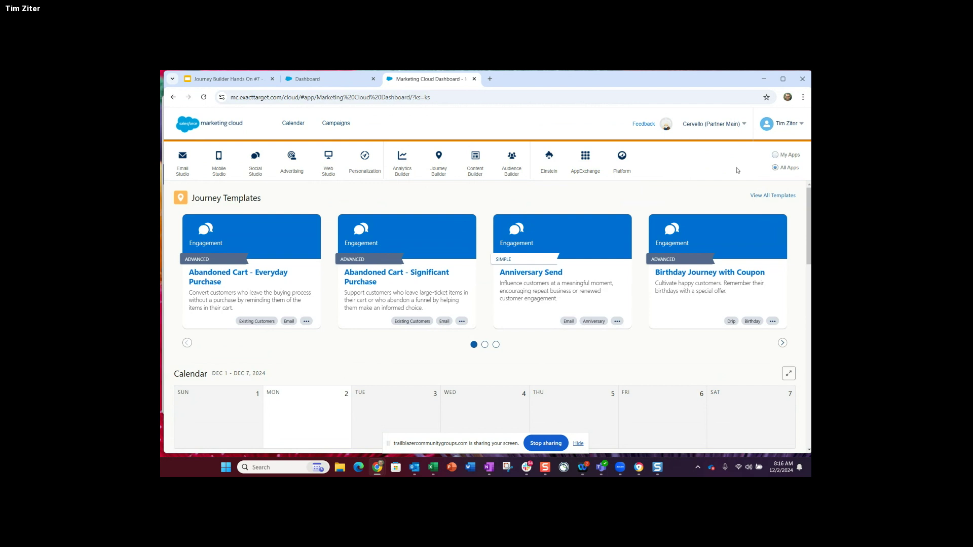
{"action": "mouse_move", "coordinate": [747, 125]}
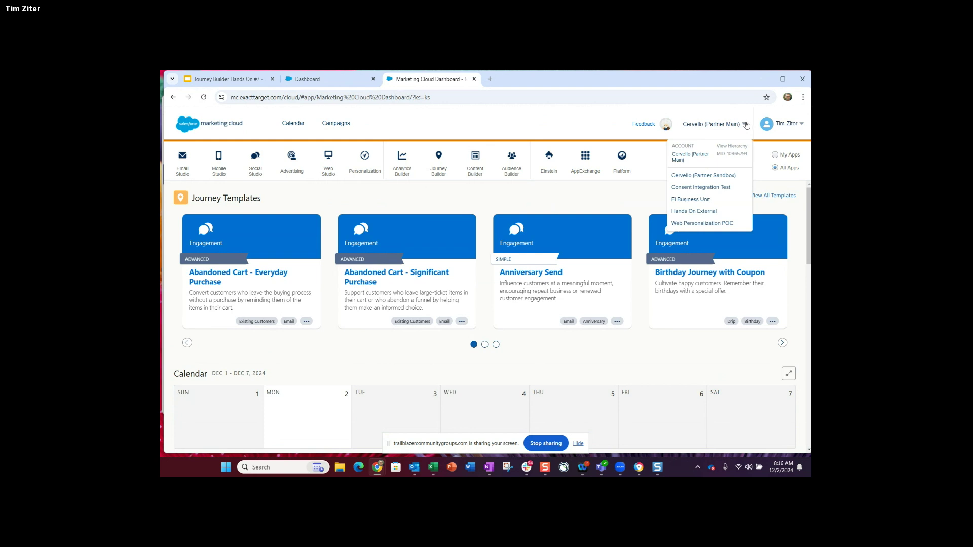
{"action": "mouse_move", "coordinate": [512, 164]}
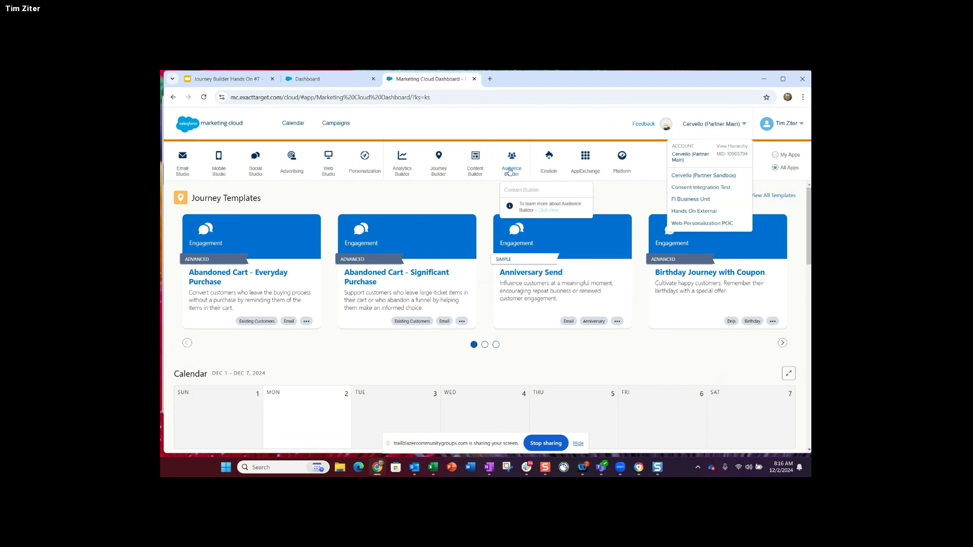
Open Contact Builder's Synchronized Data Extensions folder (23 extensions) and check the business units
{"action": "left_click", "coordinate": [525, 192]}
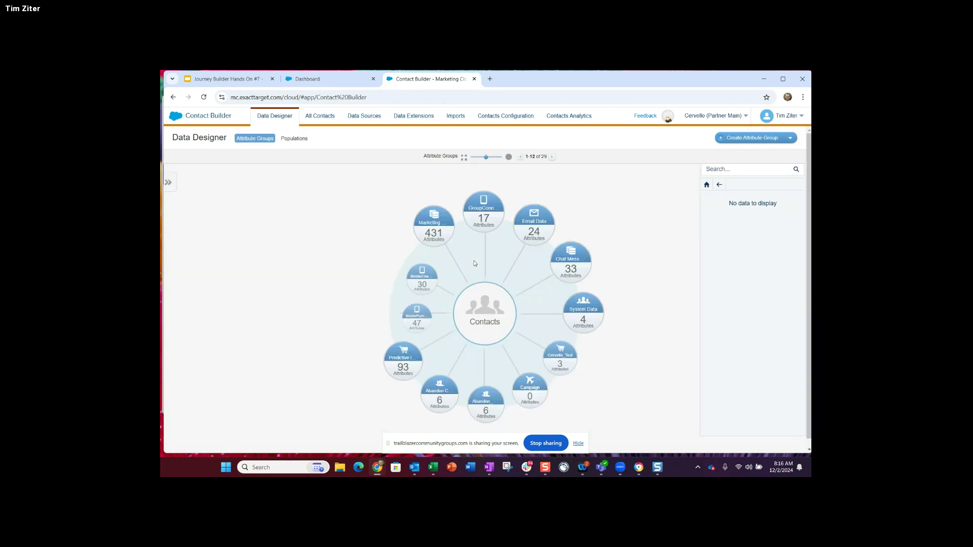
{"action": "left_click", "coordinate": [414, 115]}
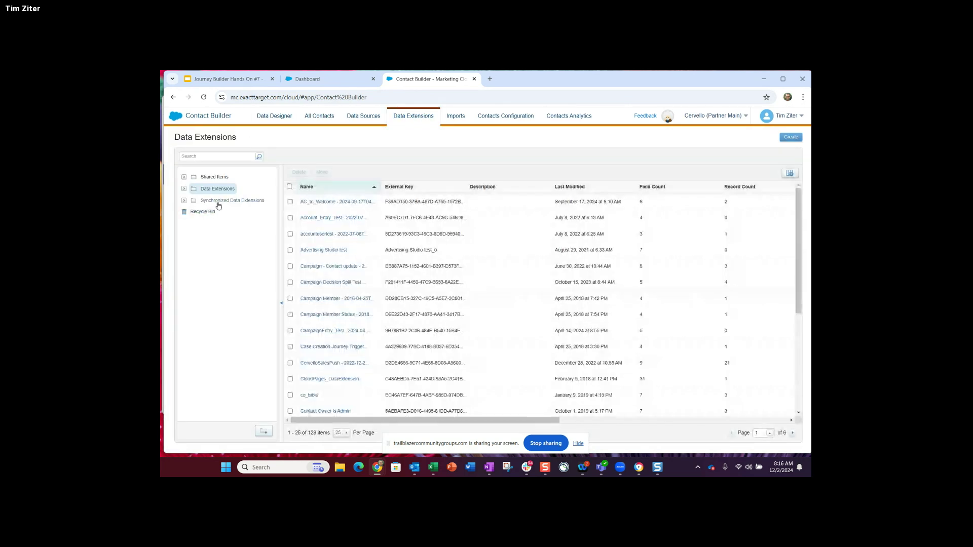
{"action": "left_click", "coordinate": [218, 202]}
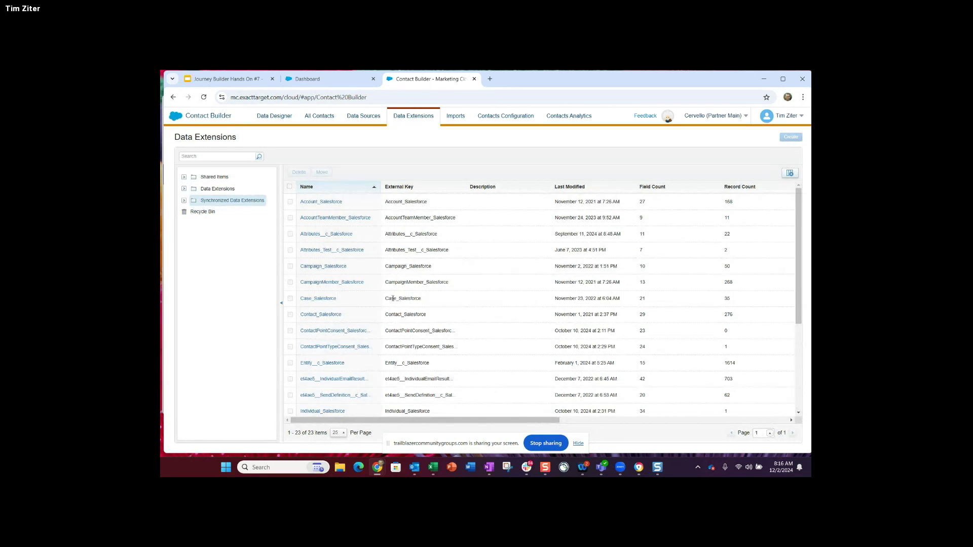
{"action": "scroll", "coordinate": [395, 296], "scroll_direction": "down", "scroll_amount": 3}
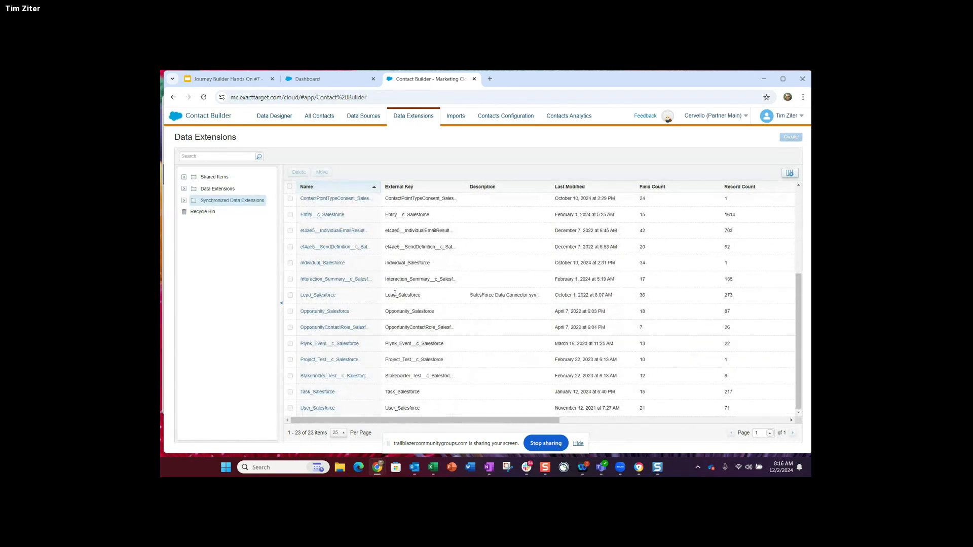
{"action": "scroll", "coordinate": [394, 293], "scroll_direction": "up", "scroll_amount": 3}
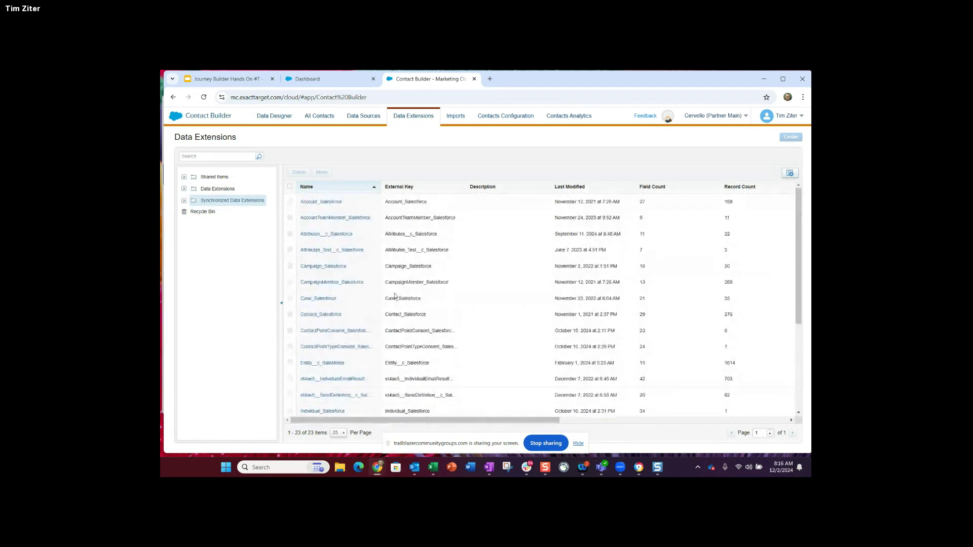
{"action": "left_click", "coordinate": [723, 117]}
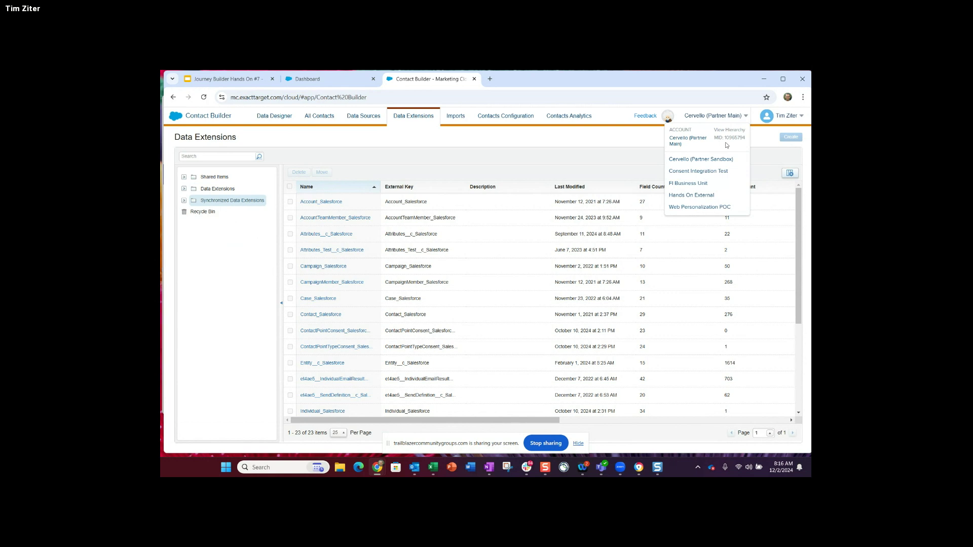
Go to Setup from the user menu and expand Users under Administration
{"action": "left_click", "coordinate": [794, 116]}
{"action": "left_click", "coordinate": [752, 138]}
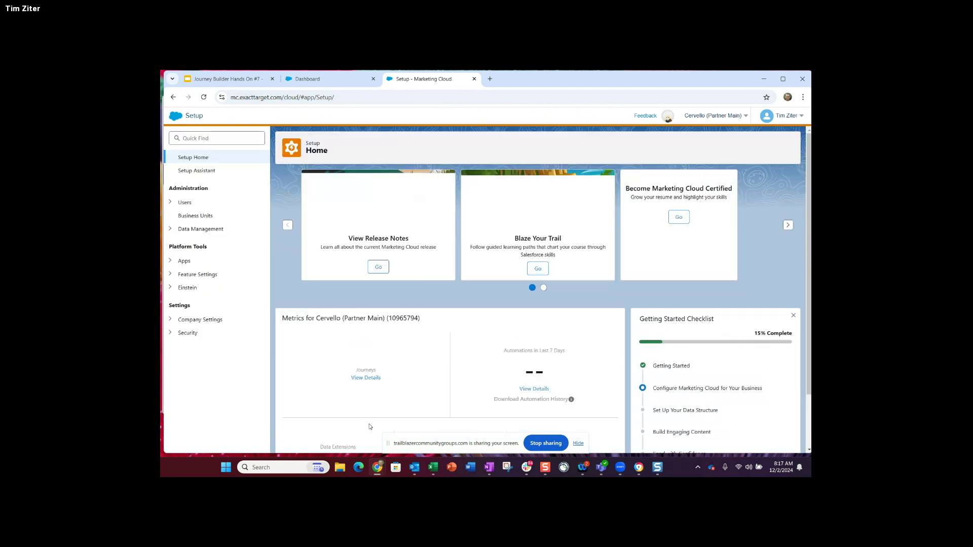
{"action": "mouse_move", "coordinate": [414, 472]}
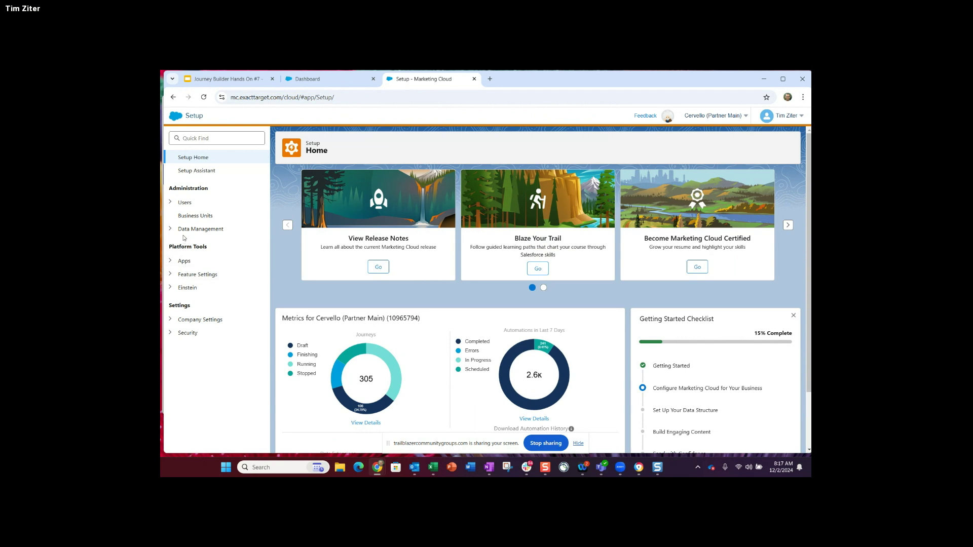
{"action": "left_click", "coordinate": [184, 203]}
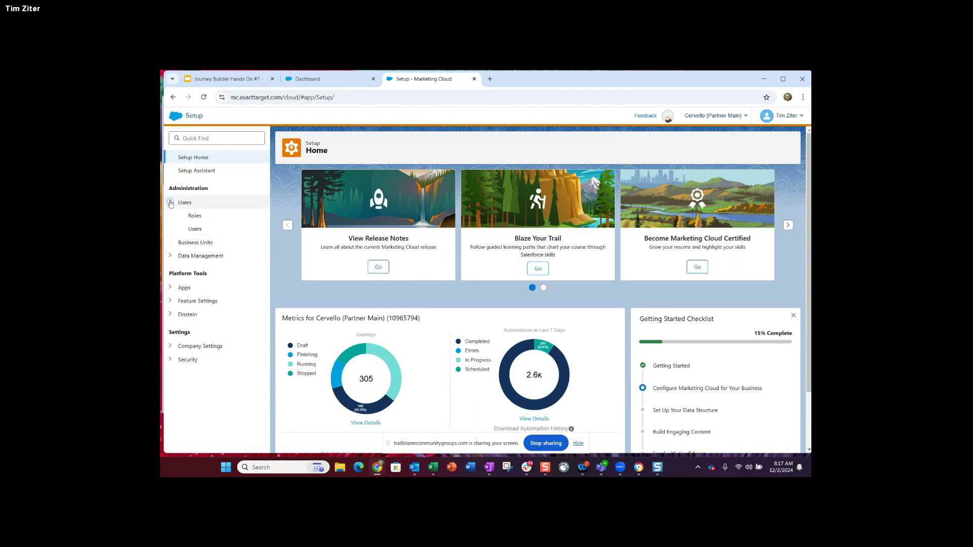
Search the 105-user Users list by the admin's surname, leaving 2 matches
{"action": "left_click", "coordinate": [195, 230]}
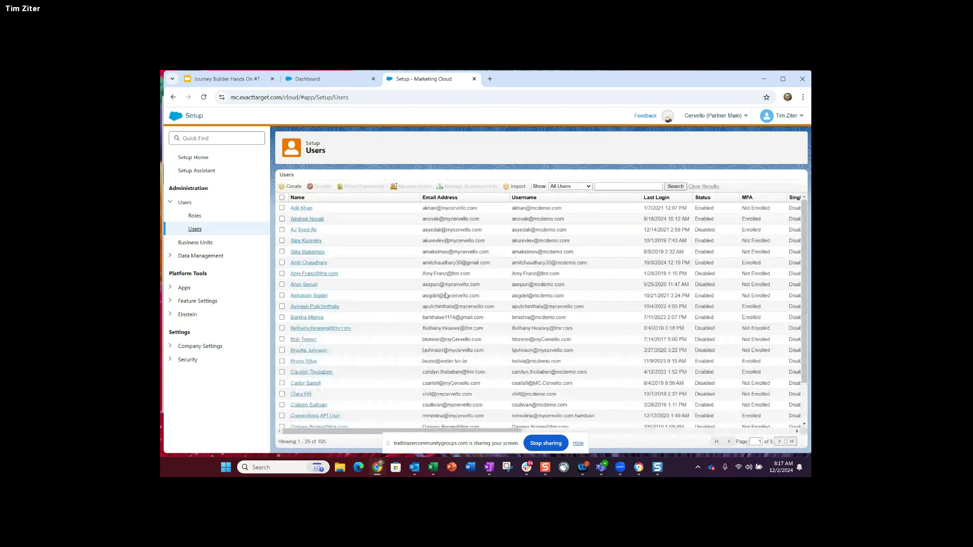
{"action": "left_click", "coordinate": [612, 187]}
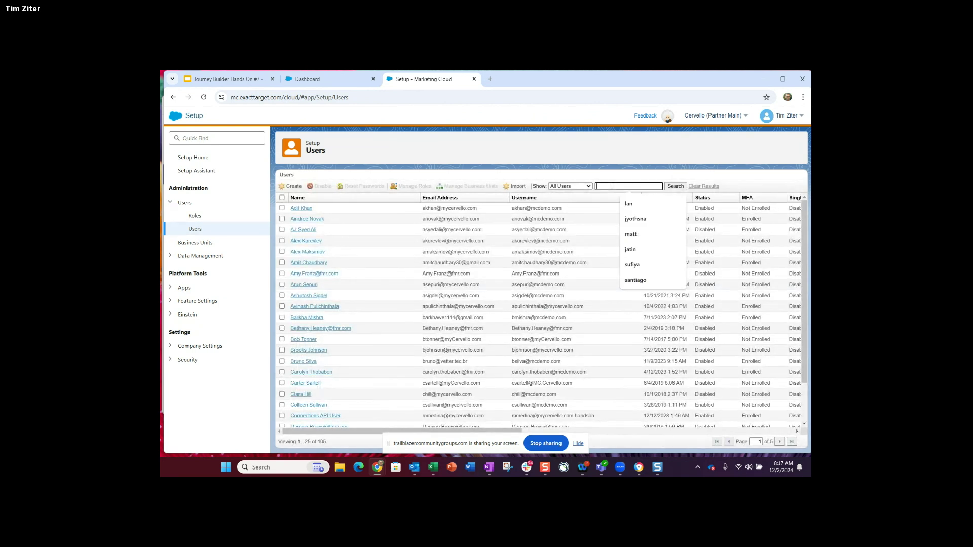
{"action": "type", "text": "ziter"}
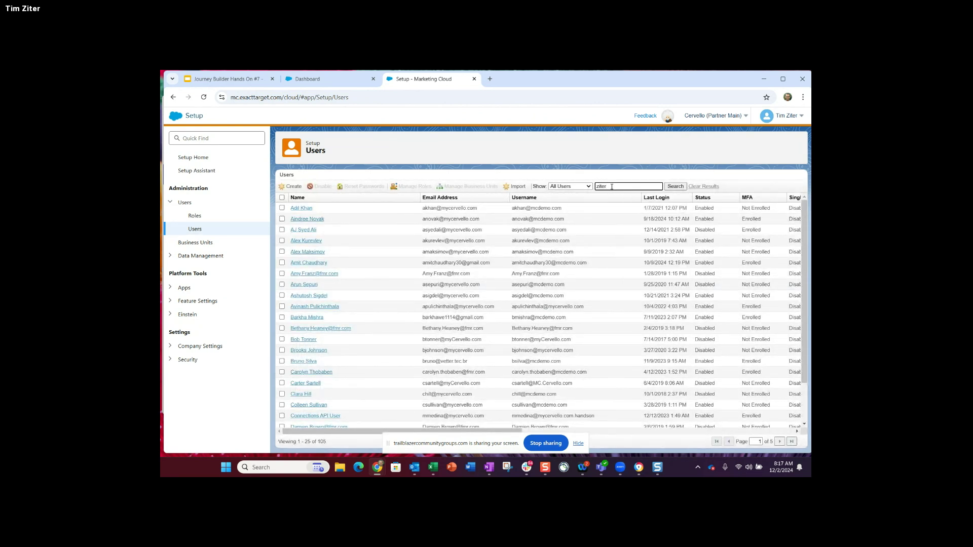
{"action": "key", "text": "Return"}
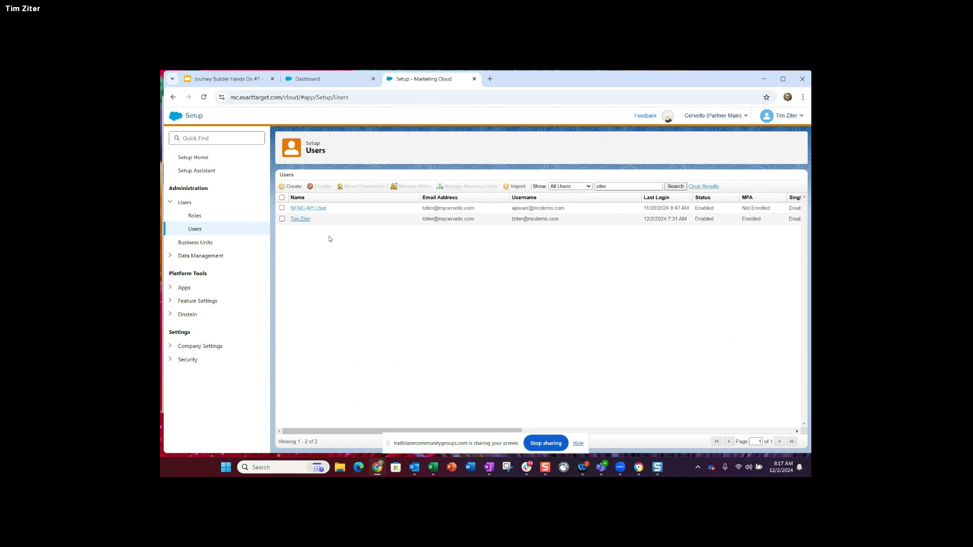
Open the admin's user details and duplicate the Setup tab to keep all 105 users listed
{"action": "left_click", "coordinate": [300, 219]}
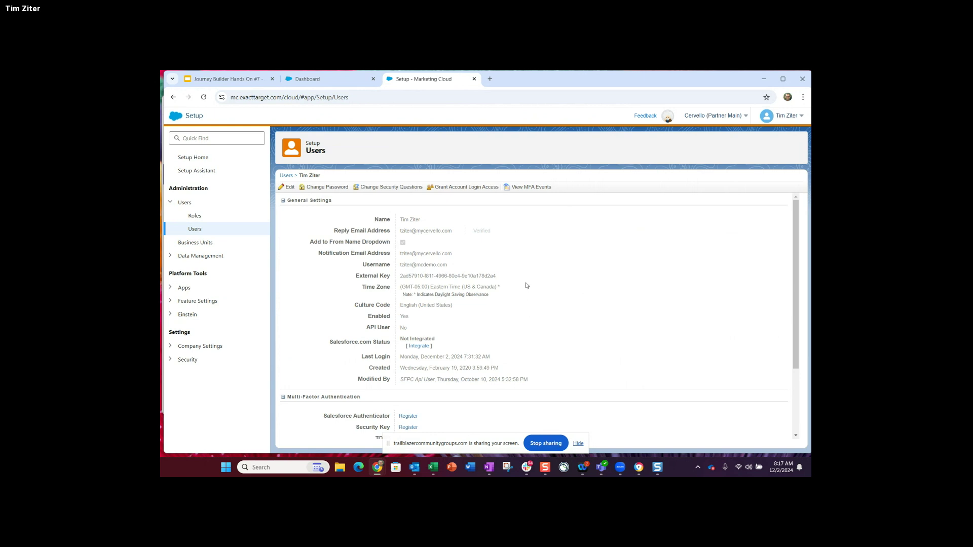
{"action": "right_click", "coordinate": [448, 83]}
{"action": "left_click", "coordinate": [480, 171]}
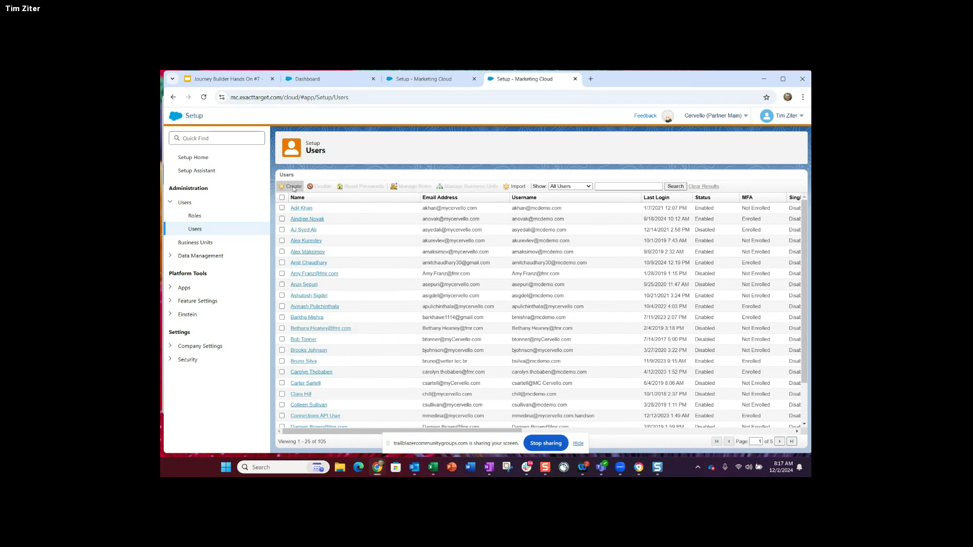
Create a new user, entering their name and the saved reply e-mail address
{"action": "left_click", "coordinate": [293, 186]}
{"action": "left_click", "coordinate": [415, 219]}
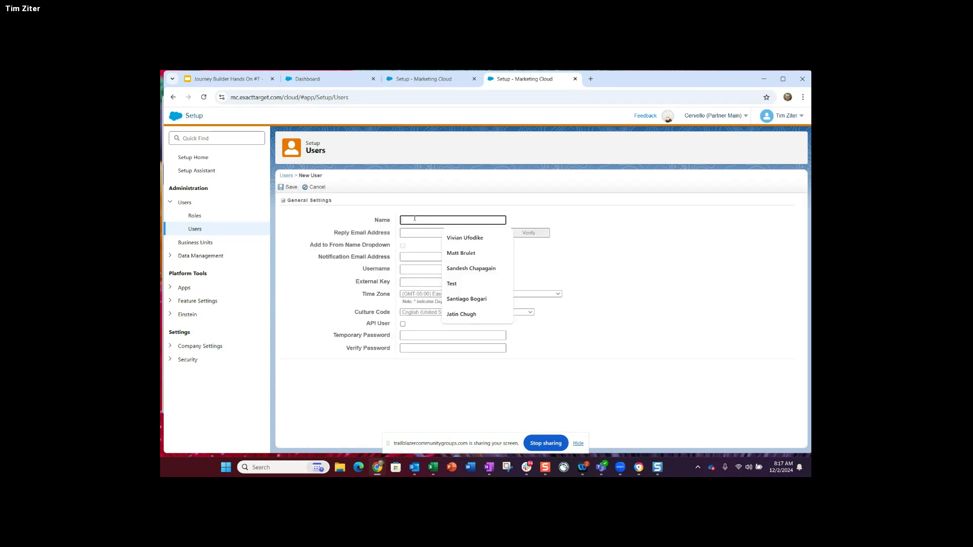
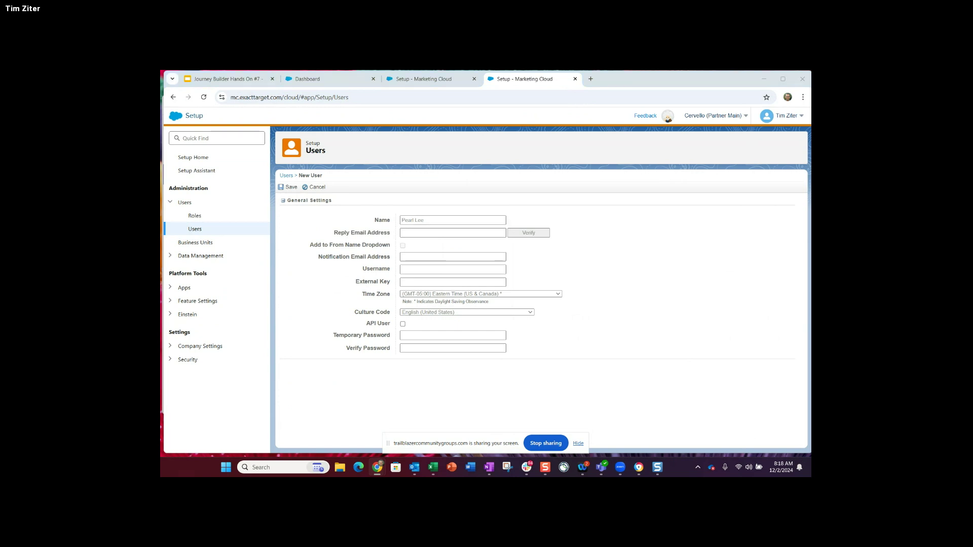
{"action": "left_click", "coordinate": [415, 232]}
{"action": "key", "text": "Down"}
{"action": "key", "text": "Return"}
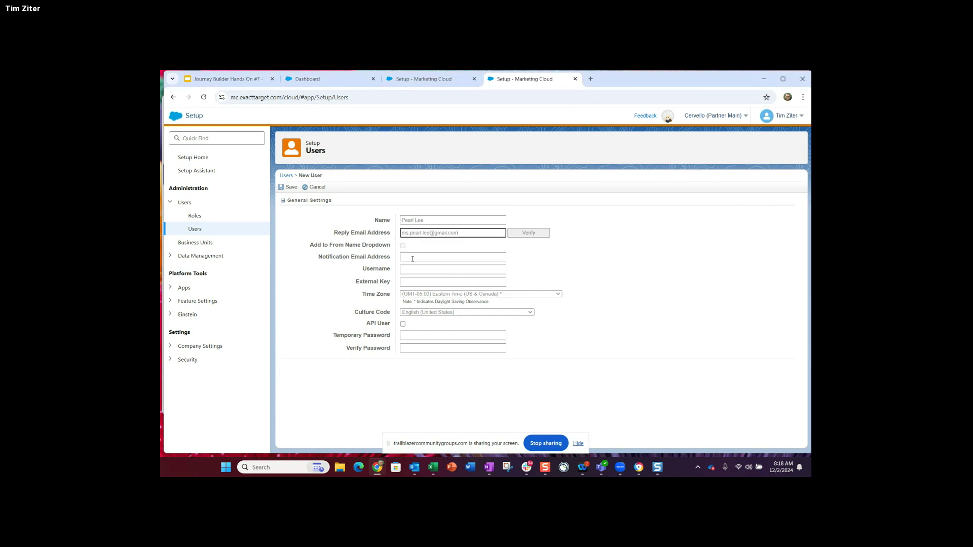
Fill in the saved notification e-mail and the new username, checking the admin's details for reference
{"action": "left_click", "coordinate": [413, 259]}
{"action": "left_click", "coordinate": [426, 258]}
{"action": "key", "text": "Down"}
{"action": "key", "text": "Return"}
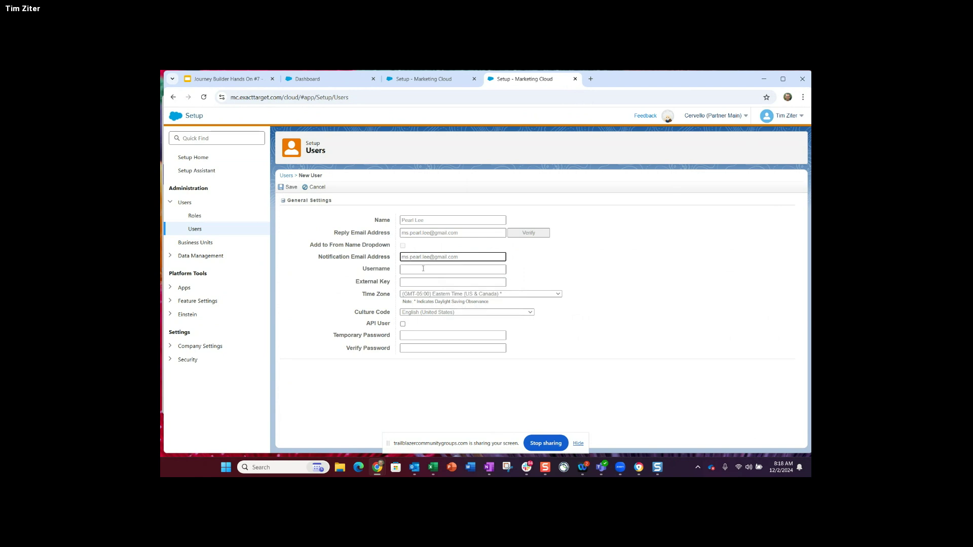
{"action": "left_click", "coordinate": [423, 269]}
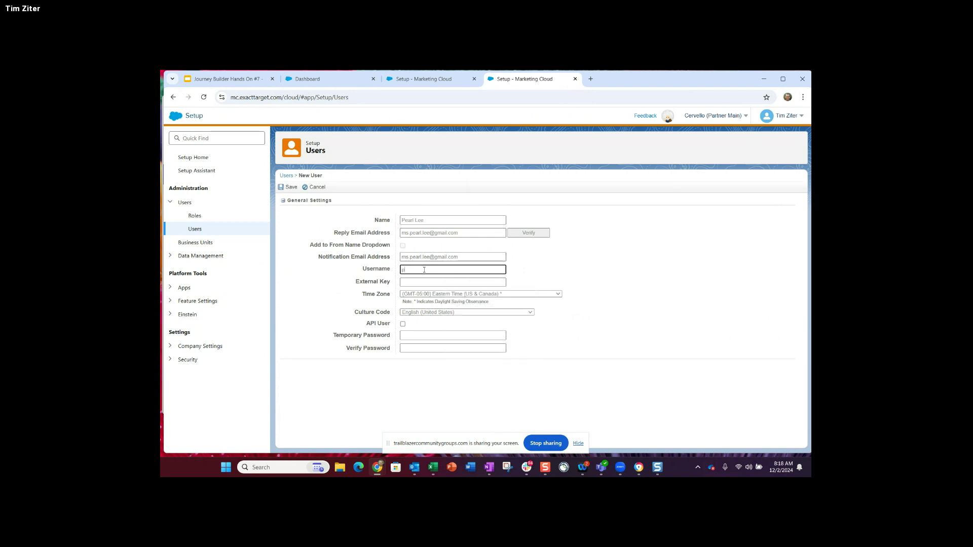
{"action": "left_click", "coordinate": [431, 84]}
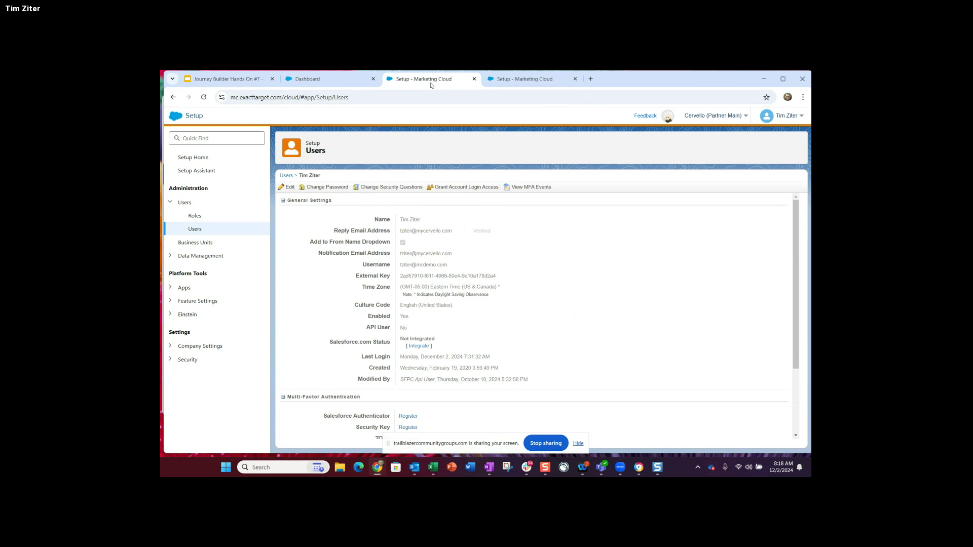
{"action": "left_click", "coordinate": [520, 80]}
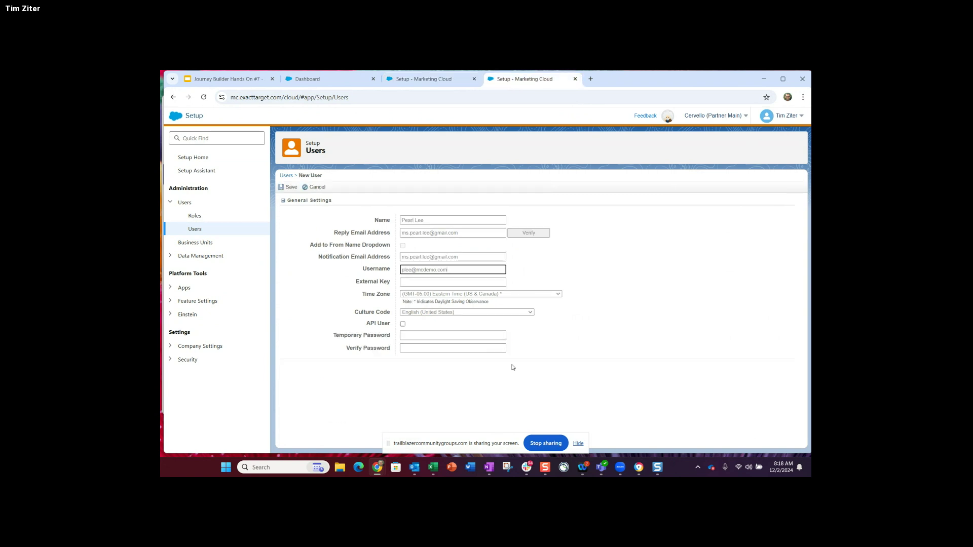
{"action": "left_click", "coordinate": [416, 337]}
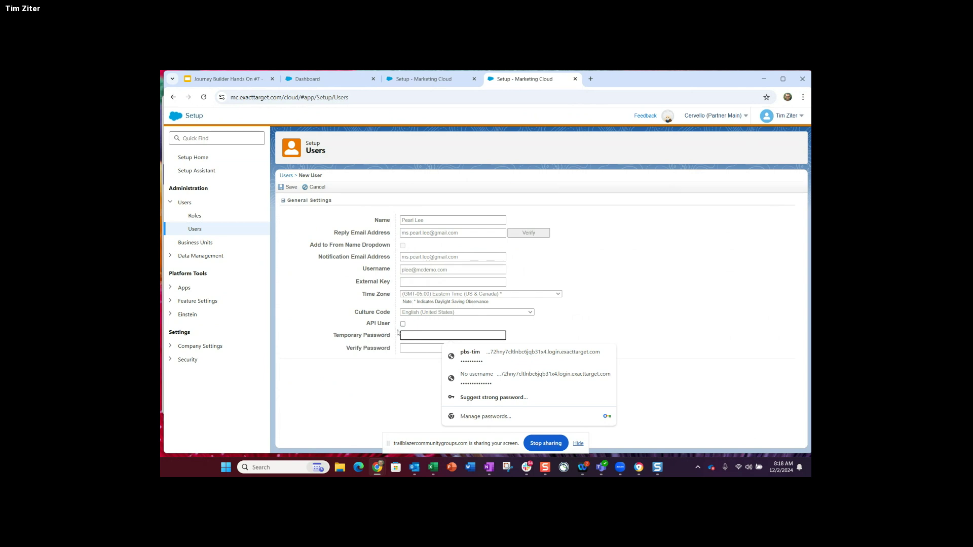
Enter the temporary password and start retyping it in Verify Password
{"action": "type", "text": "P"}
{"action": "key", "text": "BackSpace"}
{"action": "key", "text": "BackSpace"}
{"action": "key", "text": "BackSpace"}
{"action": "key", "text": "BackSpace"}
{"action": "key", "text": "BackSpace"}
{"action": "key", "text": "BackSpace"}
{"action": "key", "text": "BackSpace"}
{"action": "type", "text": "P•••••••••"}
{"action": "left_click", "coordinate": [408, 349]}
{"action": "type", "text": "••"}
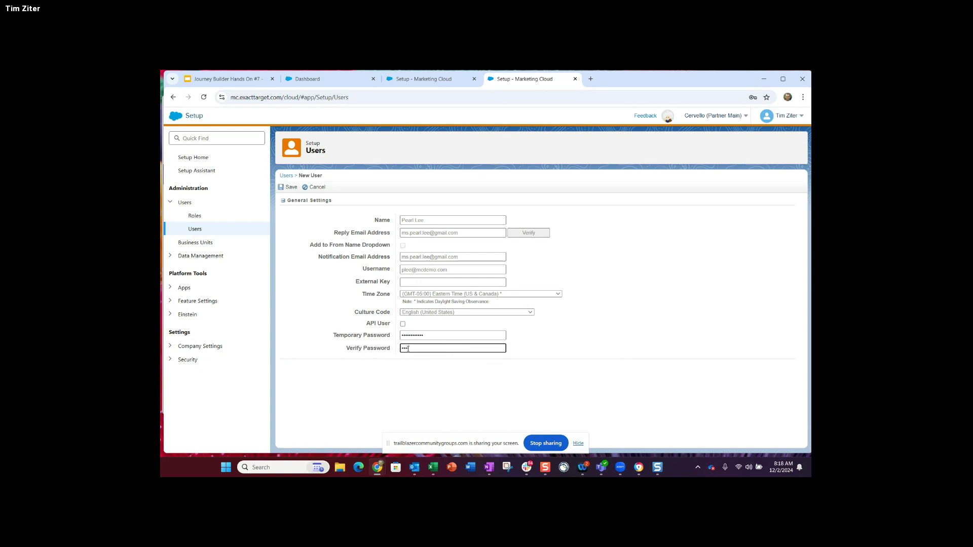
{"action": "type", "text": "••••••"}
Save the new user, search the Users list for 'lee' and tick their row
{"action": "left_click", "coordinate": [293, 187]}
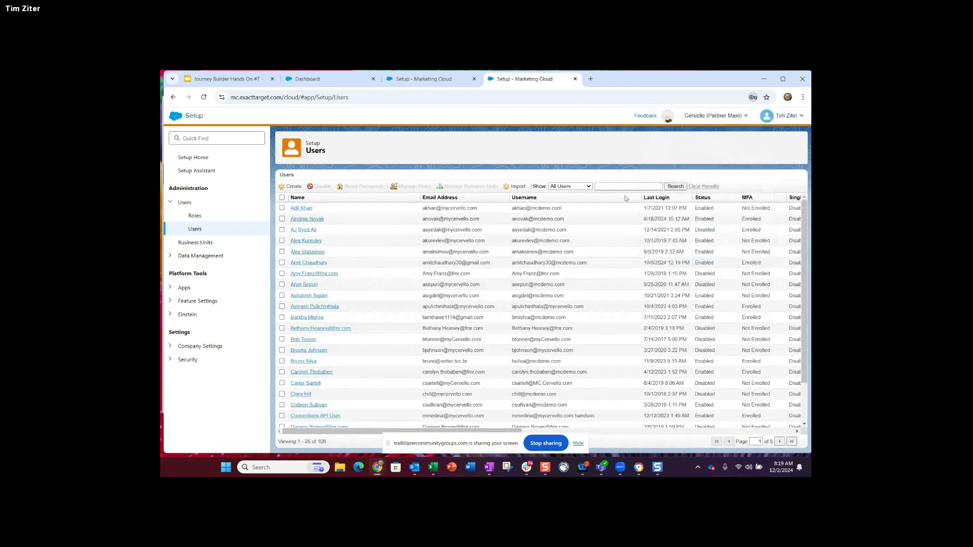
{"action": "left_click", "coordinate": [628, 186]}
{"action": "type", "text": "lee"}
{"action": "key", "text": "Return"}
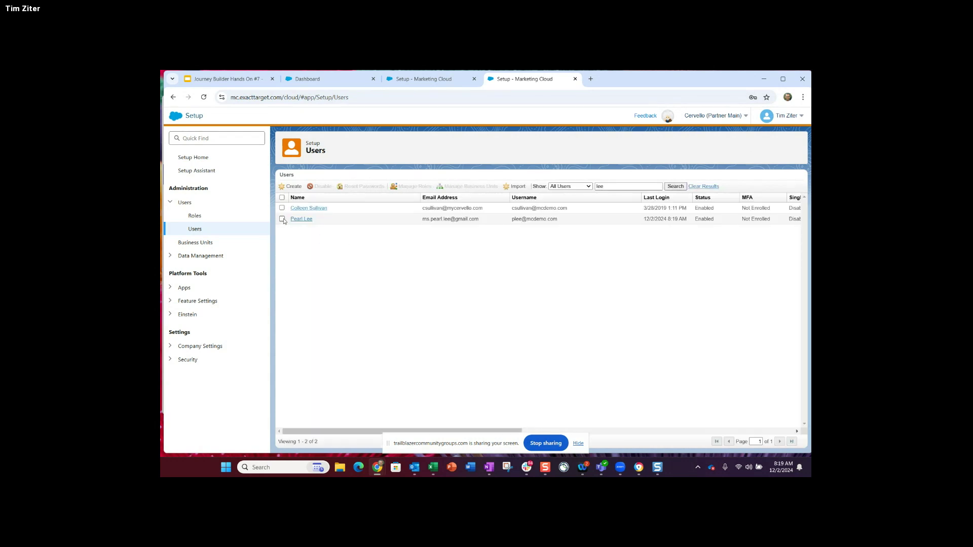
{"action": "left_click", "coordinate": [282, 219]}
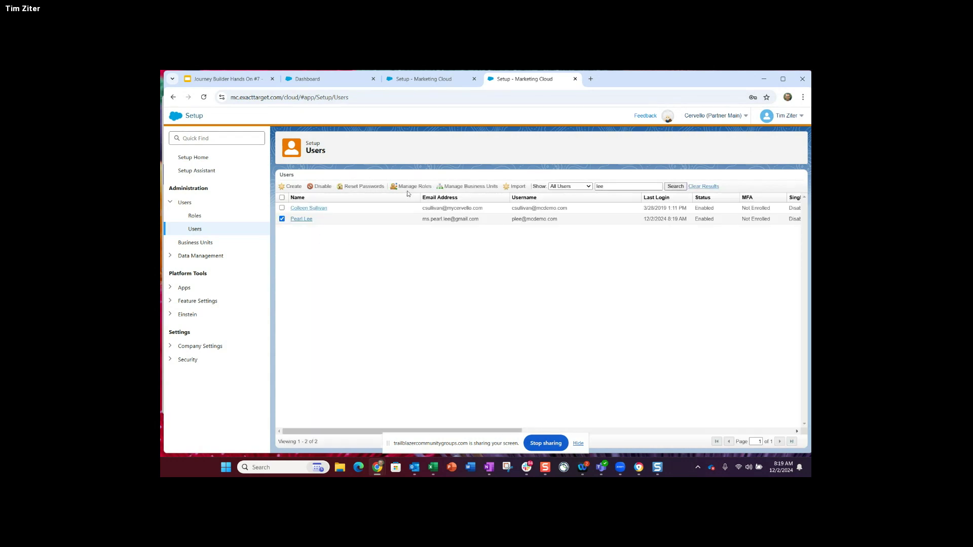
Add Cervello (Partner Sandbox), Consent Integration Test, FI Business Unit, Hands On External and Web Personalization POC, then save
{"action": "left_click", "coordinate": [467, 186]}
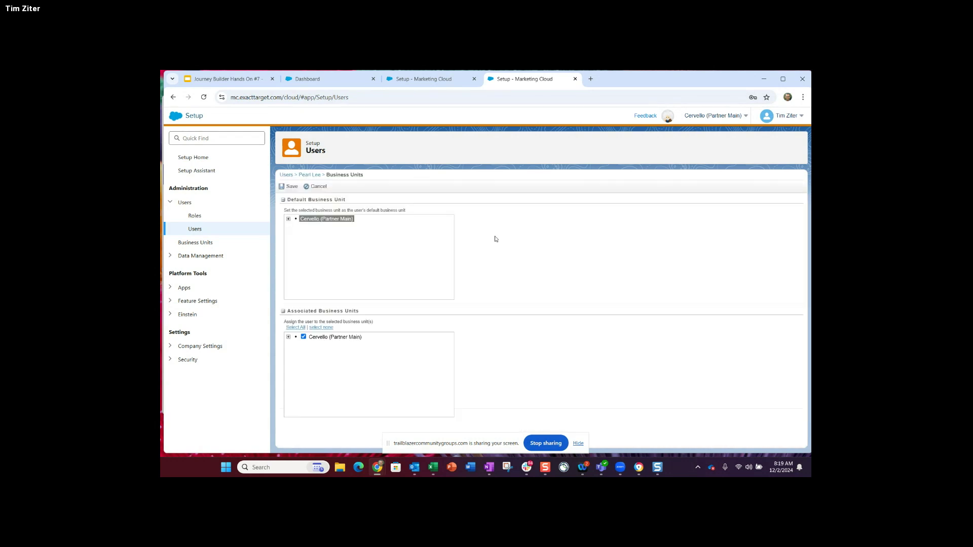
{"action": "left_click", "coordinate": [289, 219]}
{"action": "left_click", "coordinate": [289, 337]}
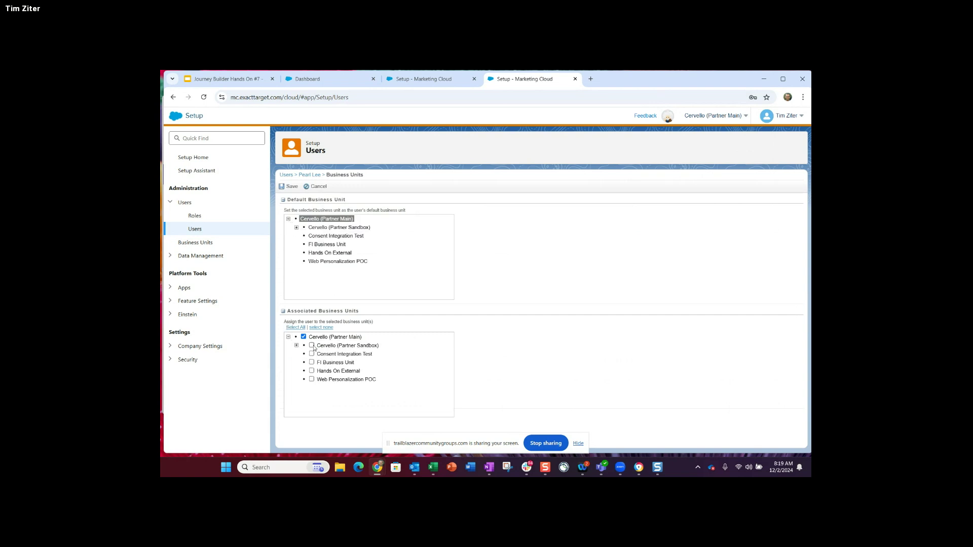
{"action": "left_click", "coordinate": [311, 345]}
{"action": "left_click", "coordinate": [311, 353]}
{"action": "left_click", "coordinate": [312, 362]}
{"action": "left_click", "coordinate": [312, 371]}
{"action": "left_click", "coordinate": [312, 380]}
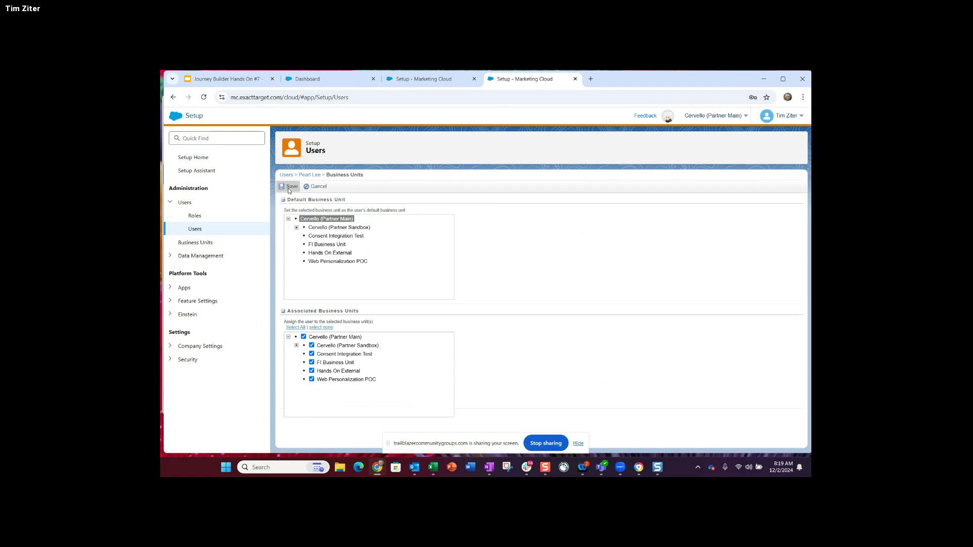
{"action": "left_click", "coordinate": [290, 187]}
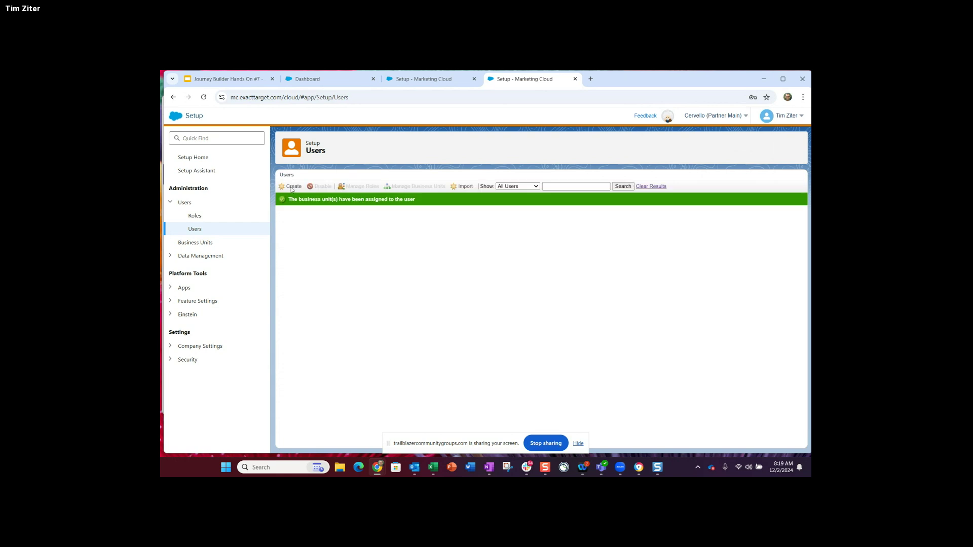
Search the Users list for 'lee' and select the new user
{"action": "left_click", "coordinate": [635, 186]}
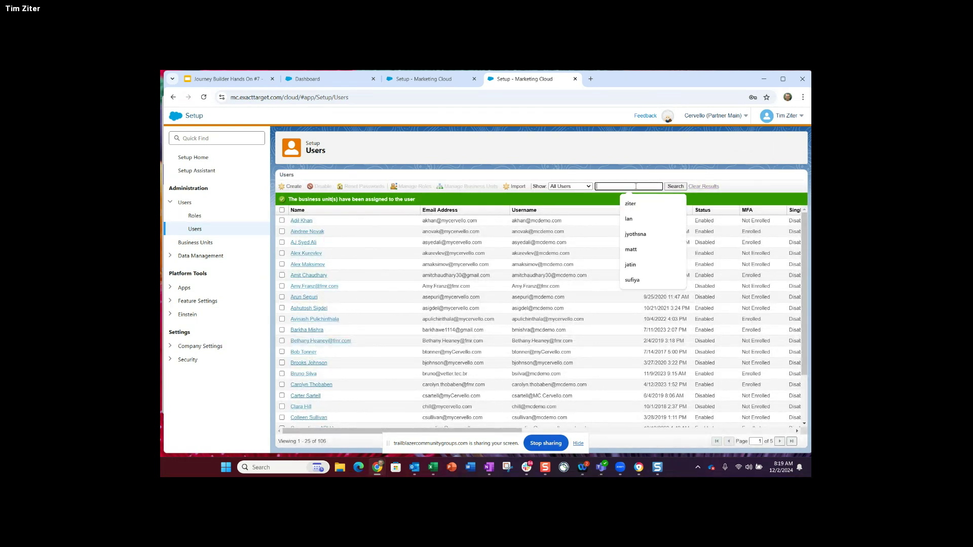
{"action": "type", "text": "lee"}
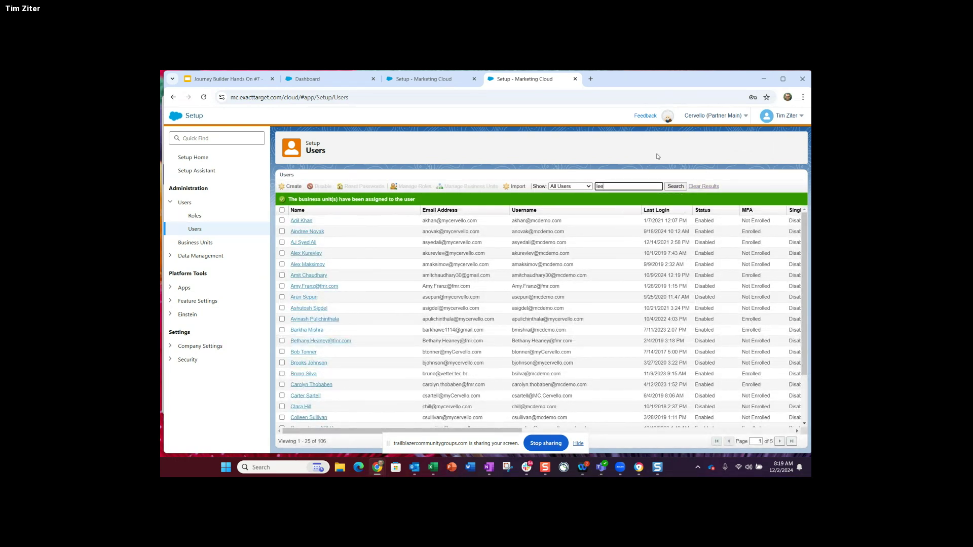
{"action": "key", "text": "Return"}
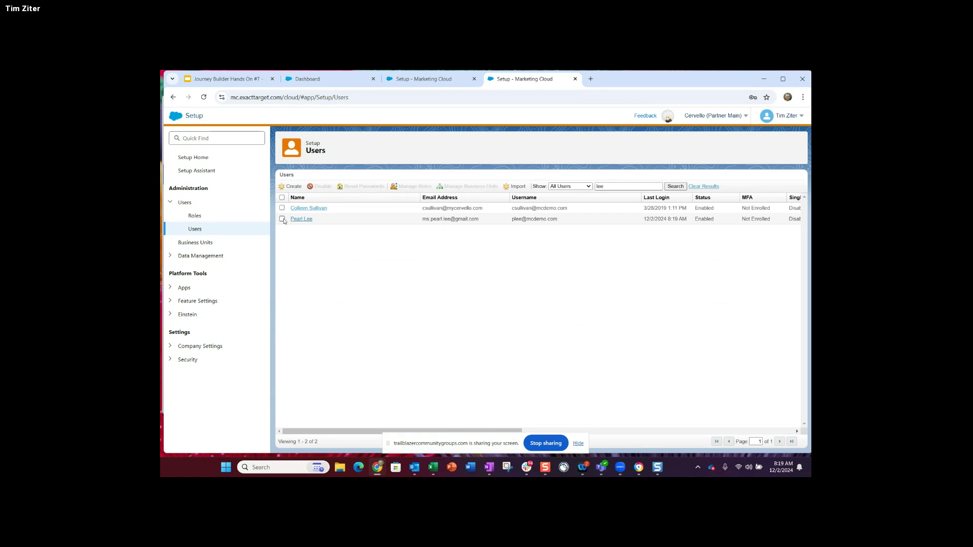
{"action": "left_click", "coordinate": [282, 220]}
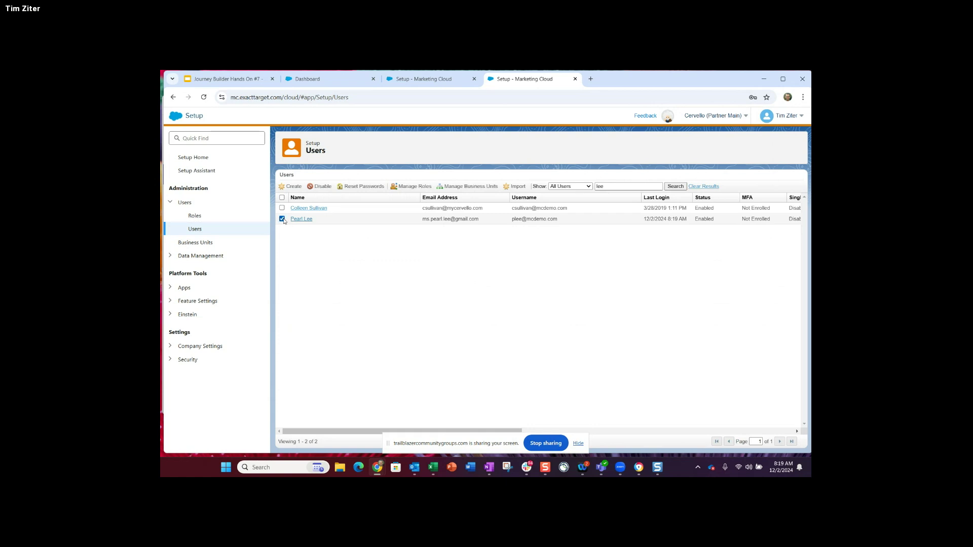
Grant the user the Administrator and Marketing Cloud Administrator roles and save
{"action": "left_click", "coordinate": [417, 189]}
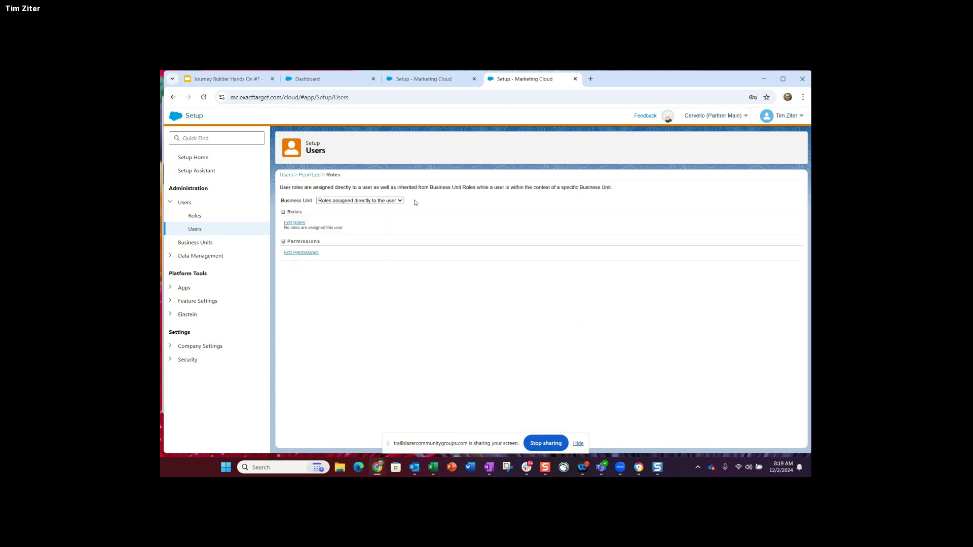
{"action": "left_click", "coordinate": [304, 225]}
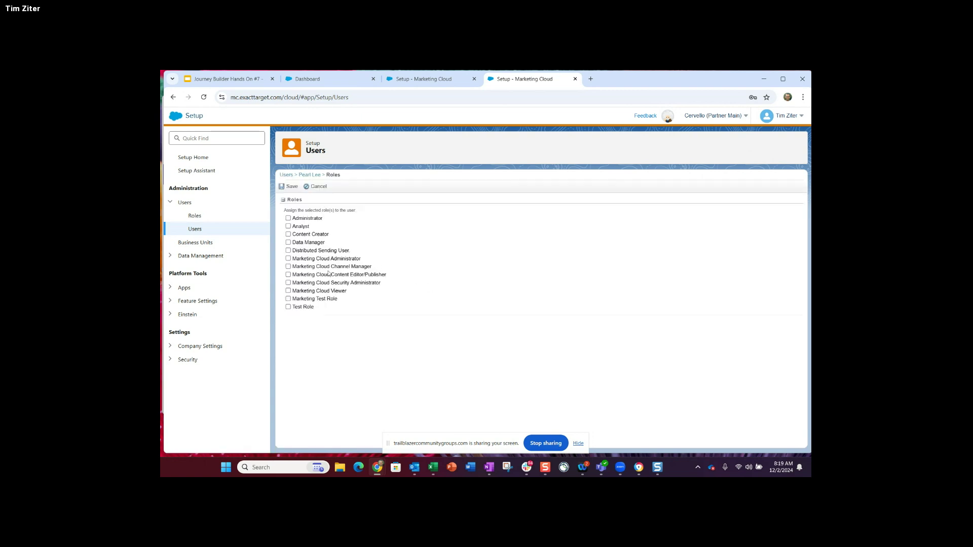
{"action": "left_click", "coordinate": [289, 259]}
{"action": "left_click", "coordinate": [288, 218]}
{"action": "left_click", "coordinate": [292, 187]}
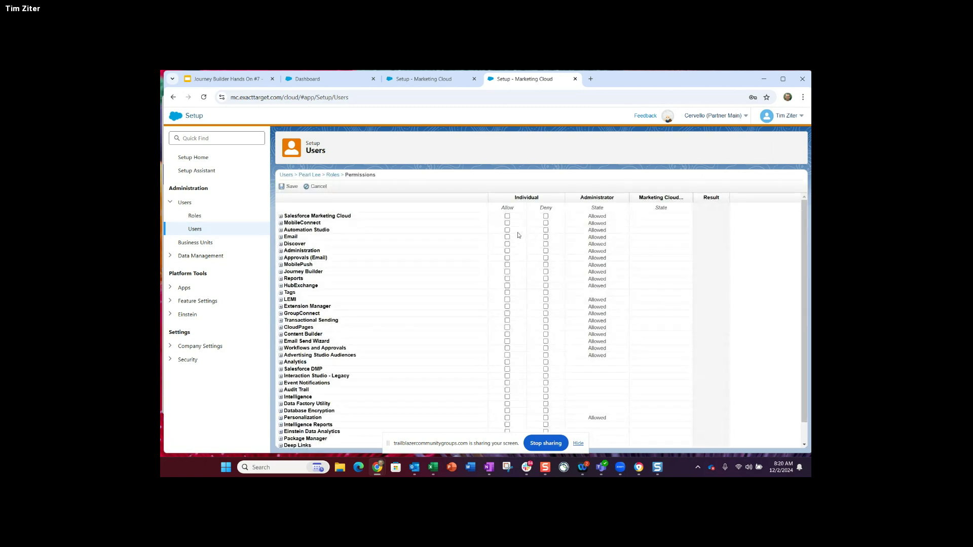
Allow the individual permissions from Salesforce Marketing Cloud down through Audit Trail
{"action": "left_click", "coordinate": [507, 216]}
{"action": "left_click", "coordinate": [508, 223]}
{"action": "left_click", "coordinate": [507, 230]}
{"action": "left_click", "coordinate": [508, 237]}
{"action": "left_click", "coordinate": [507, 244]}
{"action": "left_click", "coordinate": [507, 251]}
{"action": "left_click", "coordinate": [508, 258]}
{"action": "left_click", "coordinate": [508, 265]}
{"action": "left_click", "coordinate": [507, 272]}
{"action": "left_click", "coordinate": [507, 279]}
{"action": "left_click", "coordinate": [507, 286]}
{"action": "left_click", "coordinate": [507, 292]}
{"action": "left_click", "coordinate": [507, 299]}
{"action": "left_click", "coordinate": [507, 307]}
{"action": "left_click", "coordinate": [507, 314]}
{"action": "left_click", "coordinate": [507, 320]}
{"action": "left_click", "coordinate": [508, 328]}
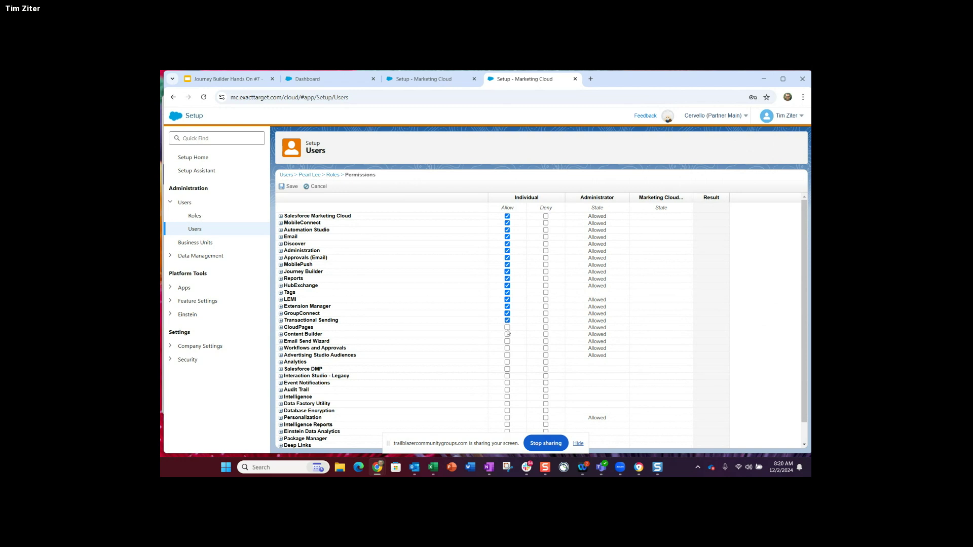
{"action": "left_click", "coordinate": [507, 334]}
{"action": "left_click", "coordinate": [507, 341]}
{"action": "left_click", "coordinate": [507, 349]}
{"action": "left_click", "coordinate": [508, 355]}
{"action": "left_click", "coordinate": [508, 362]}
{"action": "left_click", "coordinate": [507, 369]}
{"action": "left_click", "coordinate": [507, 376]}
{"action": "left_click", "coordinate": [508, 383]}
{"action": "left_click", "coordinate": [507, 390]}
Allow the remaining permissions, Intelligence through E360 Analytics Provisioning API
{"action": "scroll", "coordinate": [509, 387], "scroll_direction": "down", "scroll_amount": 1}
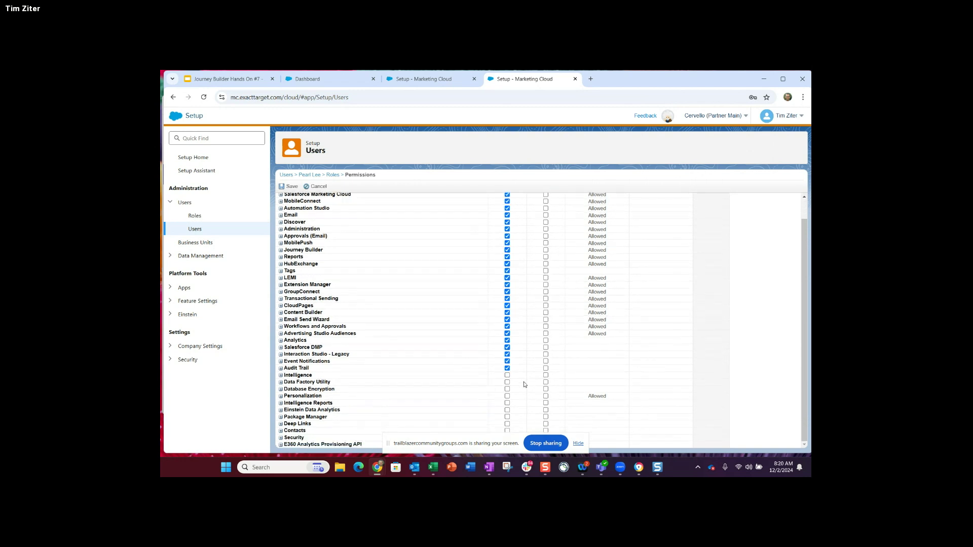
{"action": "left_click", "coordinate": [508, 376]}
{"action": "left_click", "coordinate": [508, 382]}
{"action": "left_click", "coordinate": [507, 389]}
{"action": "left_click", "coordinate": [508, 396]}
{"action": "left_click", "coordinate": [507, 404]}
{"action": "left_click", "coordinate": [507, 410]}
{"action": "left_click", "coordinate": [508, 417]}
{"action": "left_click", "coordinate": [507, 424]}
{"action": "left_click", "coordinate": [507, 431]}
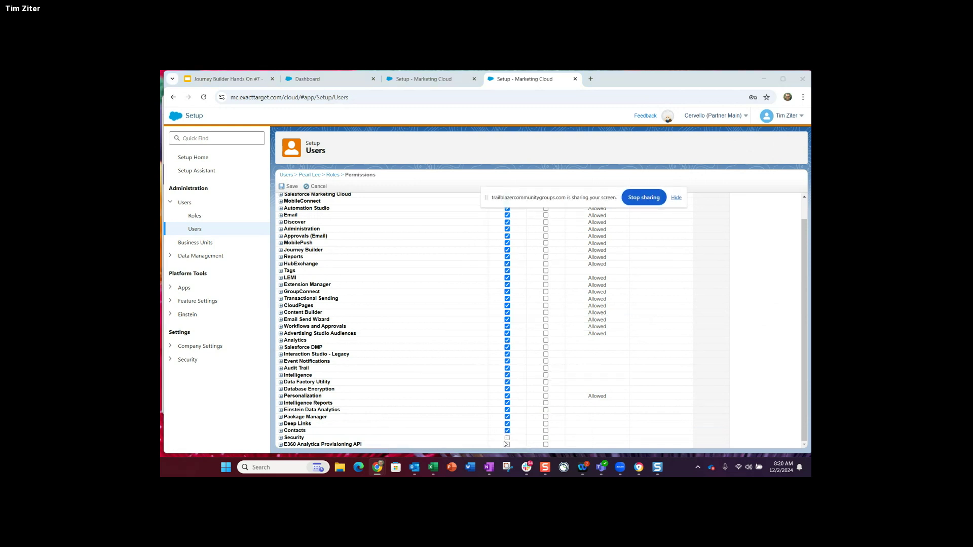
{"action": "left_click", "coordinate": [507, 438]}
{"action": "left_click", "coordinate": [507, 445]}
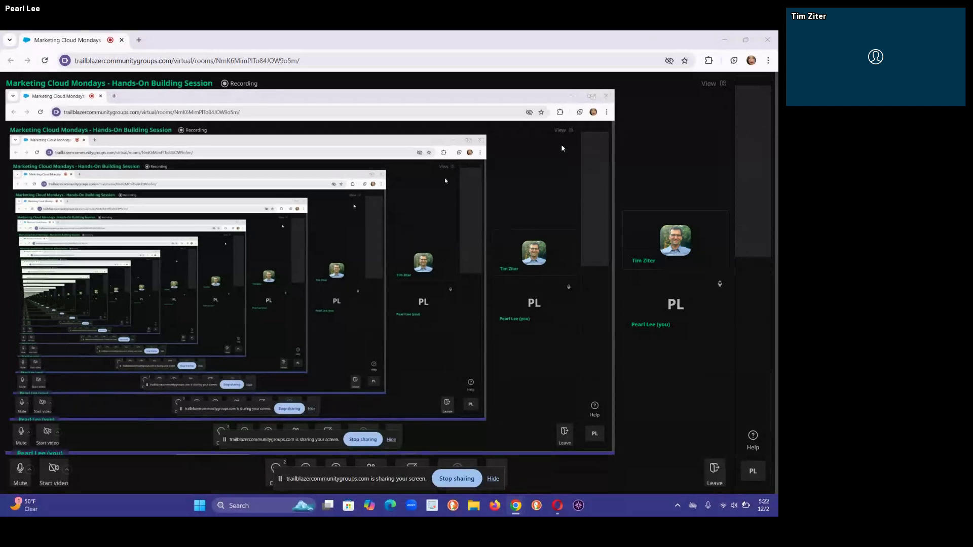
Stop sharing the screen in the Trailblazer Community Groups room
{"action": "left_click", "coordinate": [437, 477]}
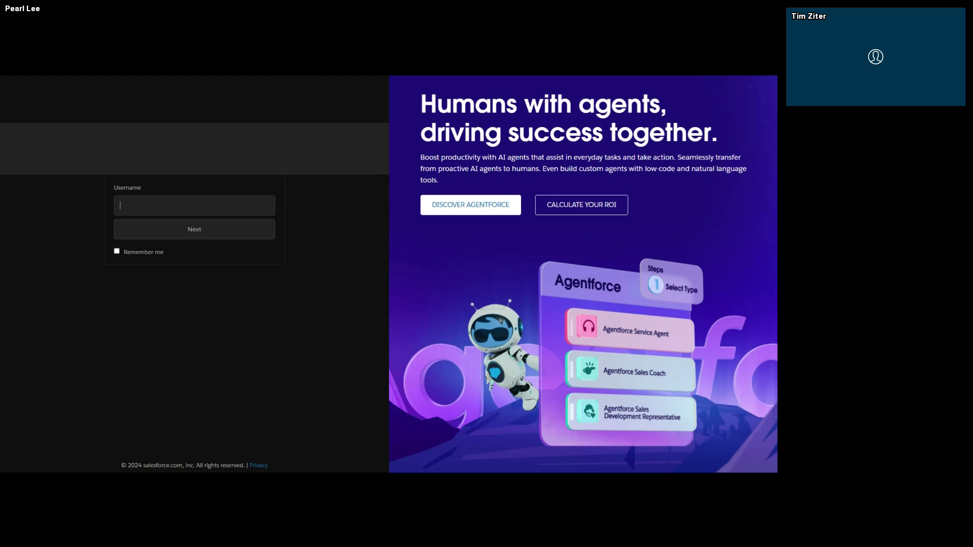
Log in by pasting the account's username and entering its password
{"action": "left_click", "coordinate": [176, 206]}
{"action": "key", "text": "ctrl+v"}
{"action": "left_click", "coordinate": [190, 230]}
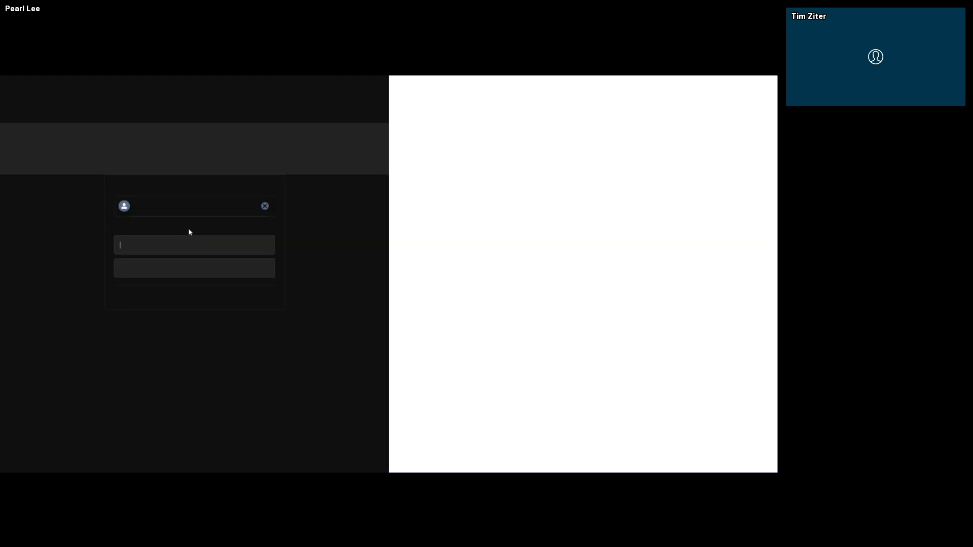
{"action": "type", "text": "••"}
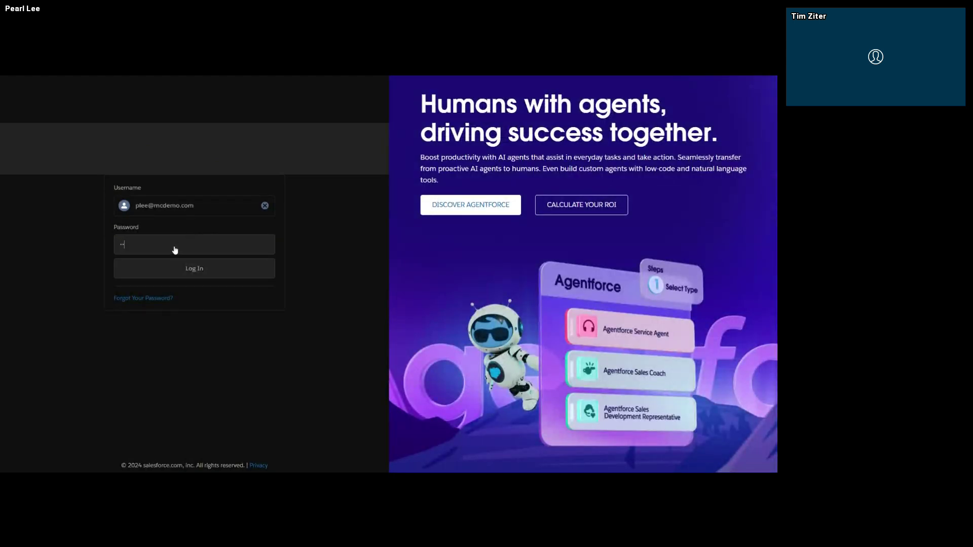
{"action": "type", "text": "••••••"}
{"action": "type", "text": "•••"}
{"action": "left_click", "coordinate": [191, 268]}
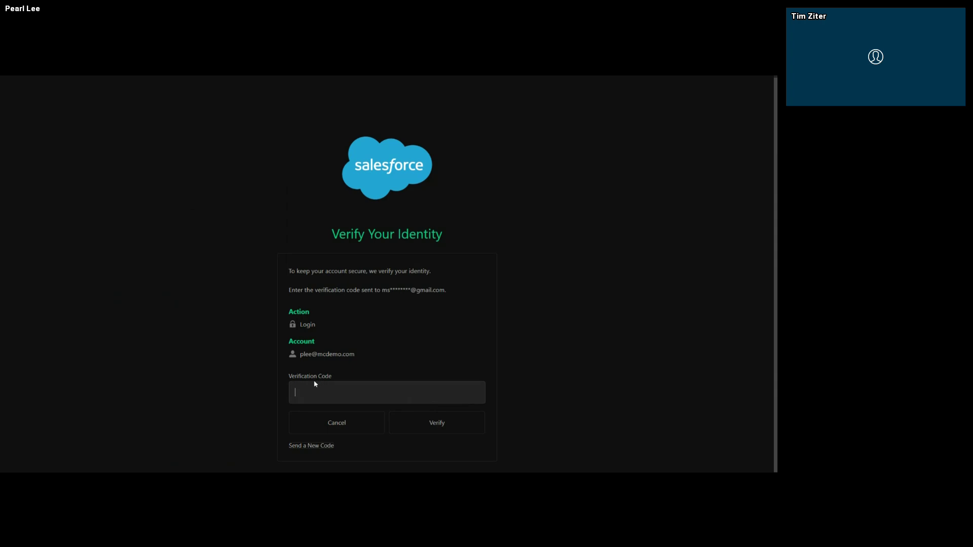
Paste the emailed verification code and submit it
{"action": "key", "text": "ctrl+v"}
{"action": "key", "text": "Return"}
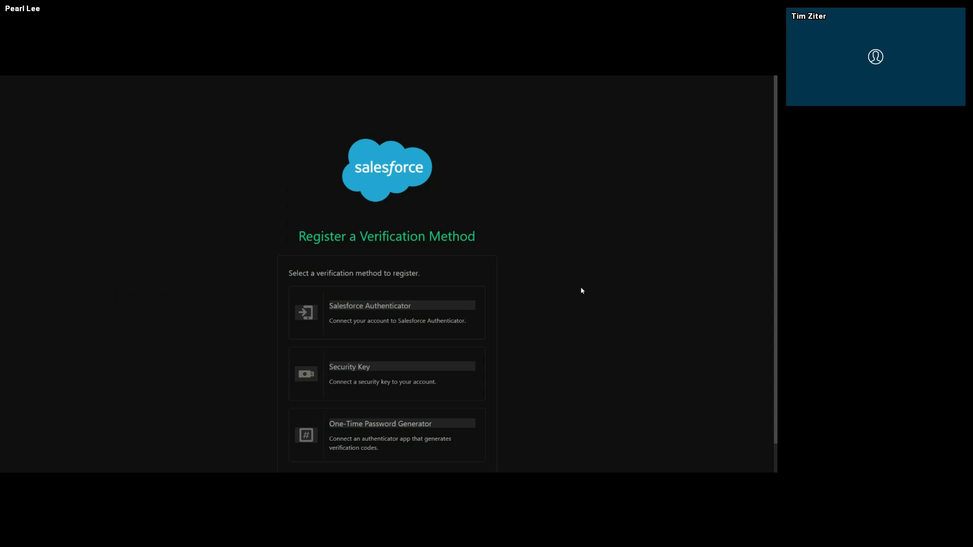
{"action": "scroll", "coordinate": [583, 294], "scroll_direction": "down", "scroll_amount": 2}
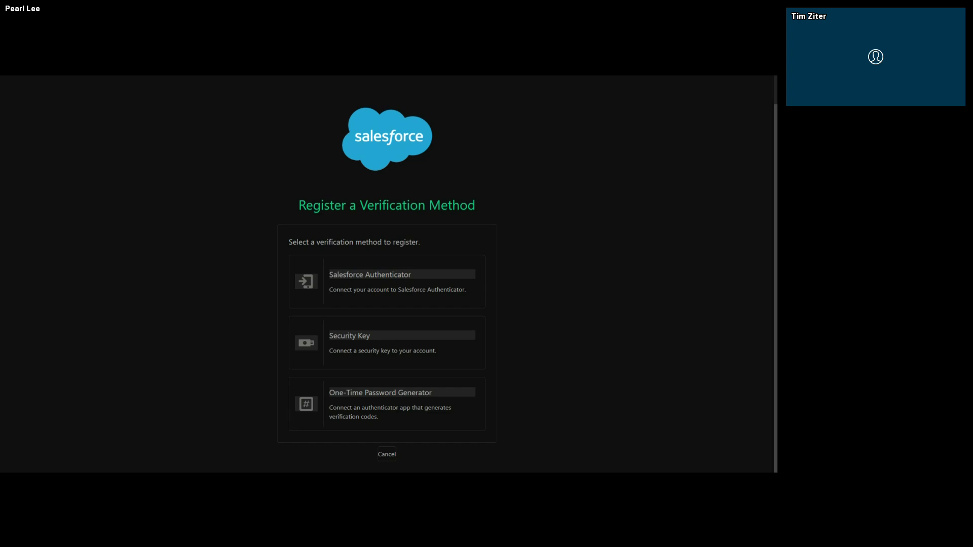
Choose One-Time Password Generator and submit the authenticator app's code
{"action": "left_click", "coordinate": [381, 409]}
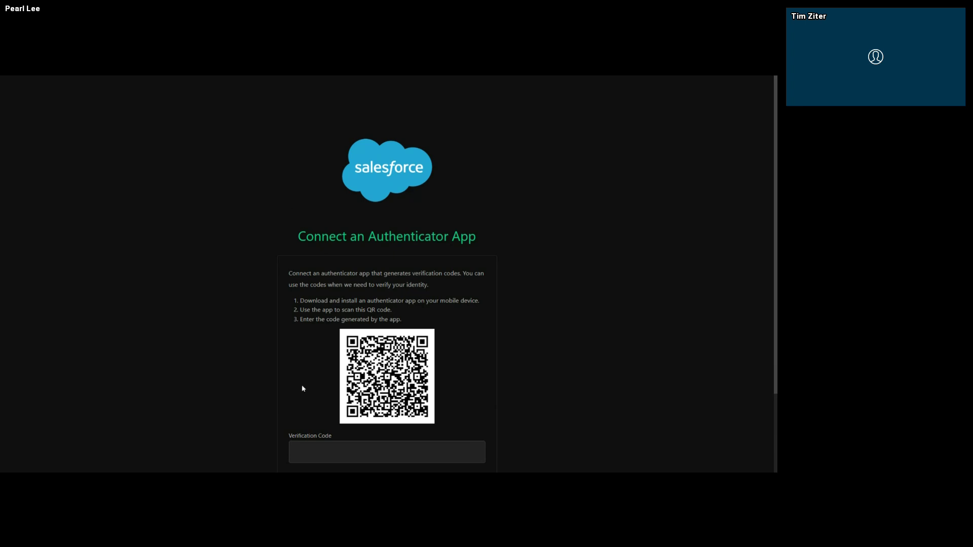
{"action": "key", "text": "Return"}
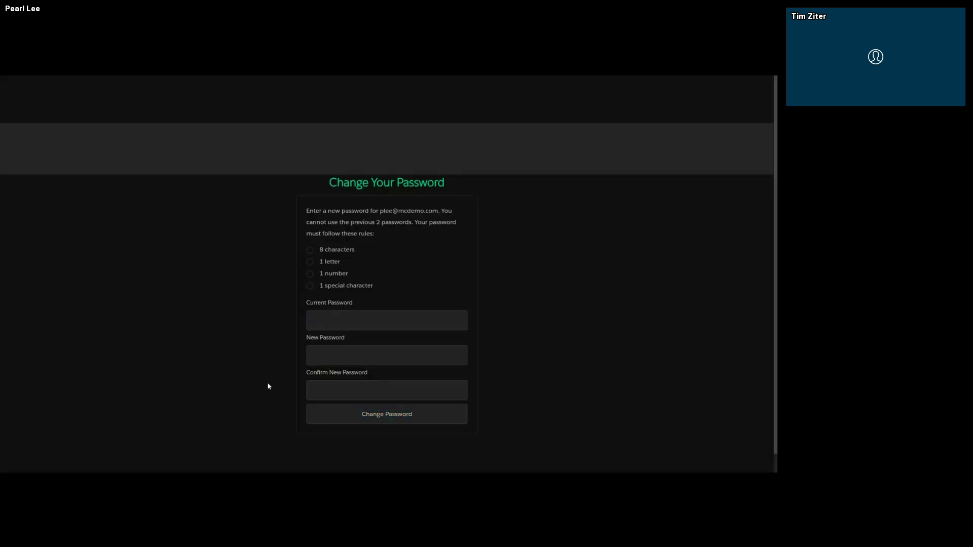
Enter the current, new and confirmation passwords and submit the password change
{"action": "left_click", "coordinate": [315, 384]}
{"action": "type", "text": "•"}
{"action": "type", "text": "*******************"}
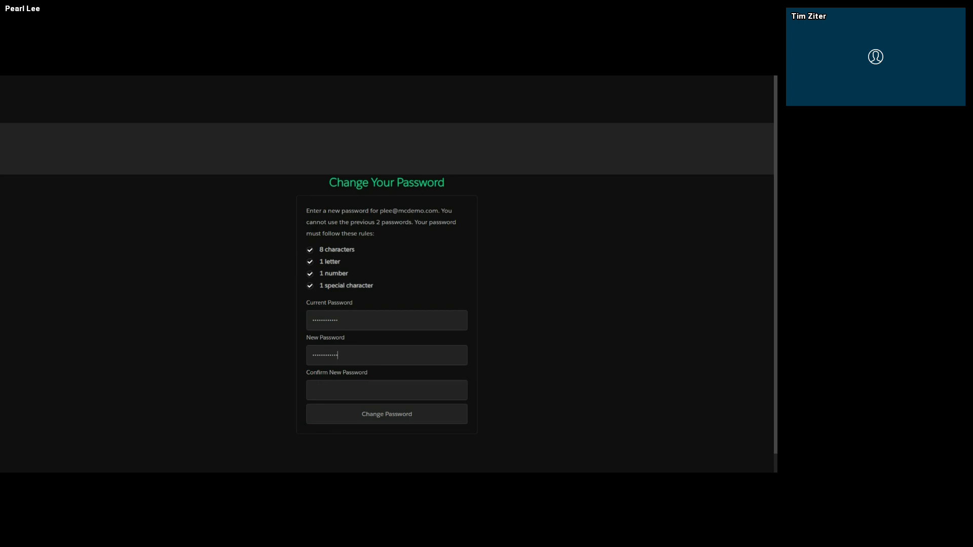
{"action": "left_click", "coordinate": [343, 386]}
{"action": "type", "text": "••••"}
{"action": "key", "text": "BackSpace"}
{"action": "type", "text": "••••••"}
{"action": "key", "text": "Tab"}
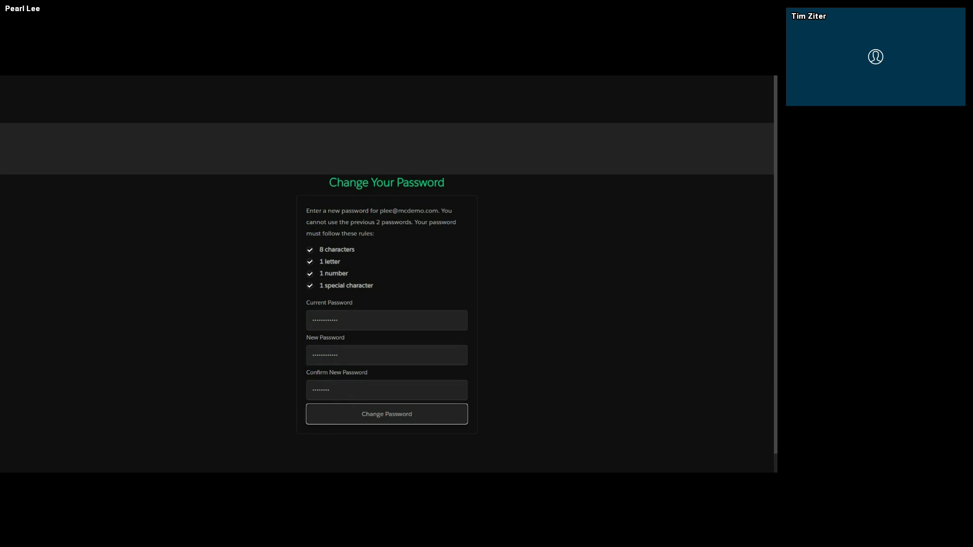
{"action": "left_click", "coordinate": [398, 416]}
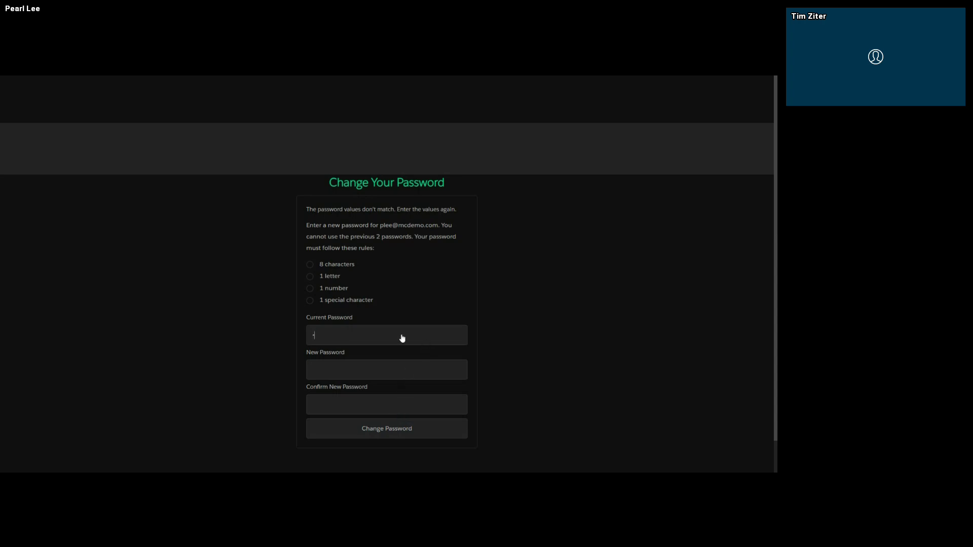
Re-enter the current password, then type and confirm a matching new password
{"action": "type", "text": "****"}
{"action": "key", "text": "BackSpace"}
{"action": "type", "text": "*********"}
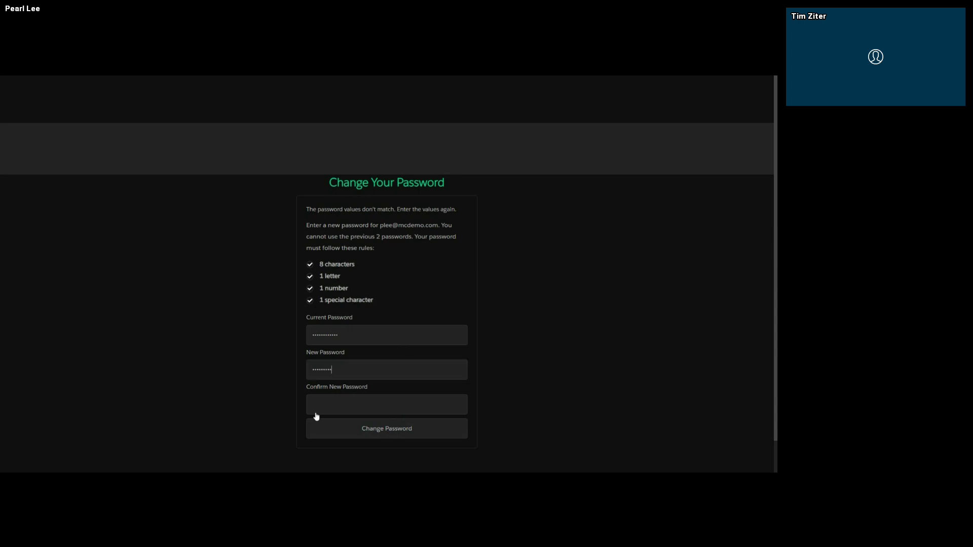
{"action": "left_click", "coordinate": [318, 411]}
{"action": "type", "text": "*********"}
Save the new password and enter the answer to the first security question
{"action": "left_click", "coordinate": [370, 435]}
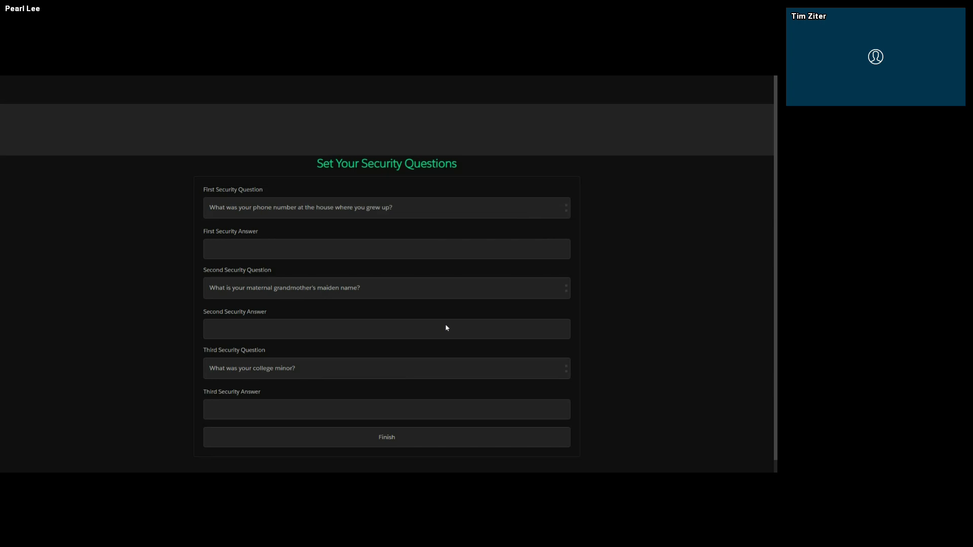
{"action": "scroll", "coordinate": [415, 351], "scroll_direction": "down", "scroll_amount": 1}
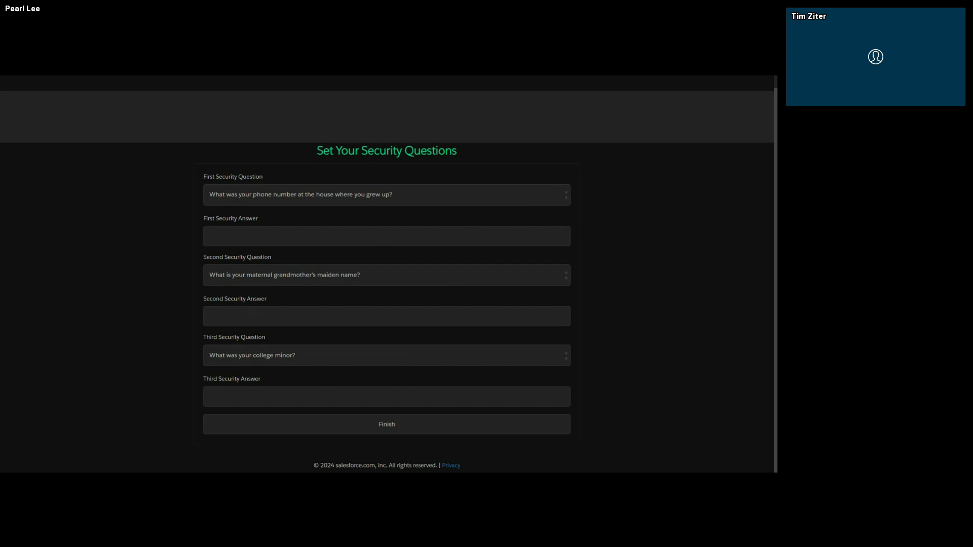
{"action": "left_click", "coordinate": [379, 243]}
{"action": "key", "text": "ctrl+shift+c"}
{"action": "left_click", "coordinate": [538, 236]}
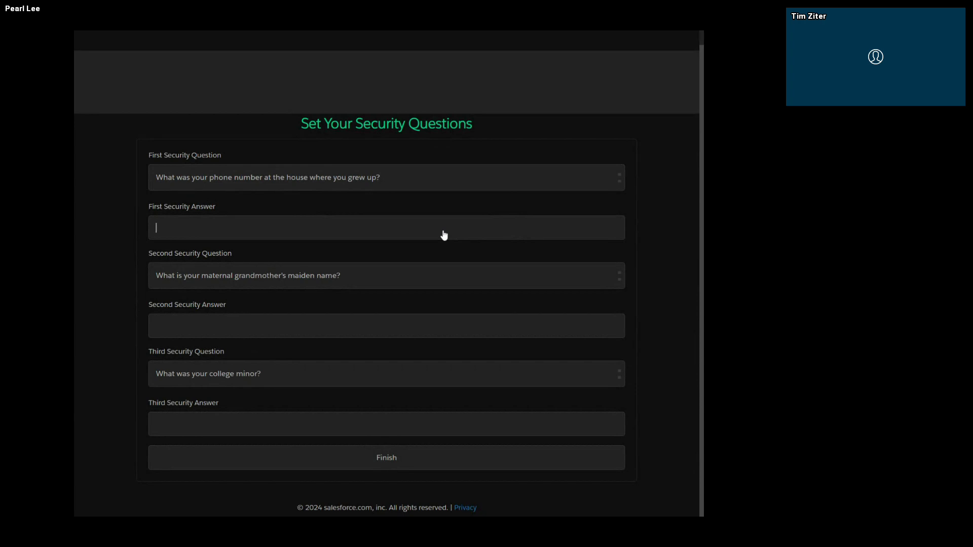
Enter the second security answer and submit the security answers
{"action": "left_click", "coordinate": [350, 329]}
{"action": "left_click", "coordinate": [478, 453]}
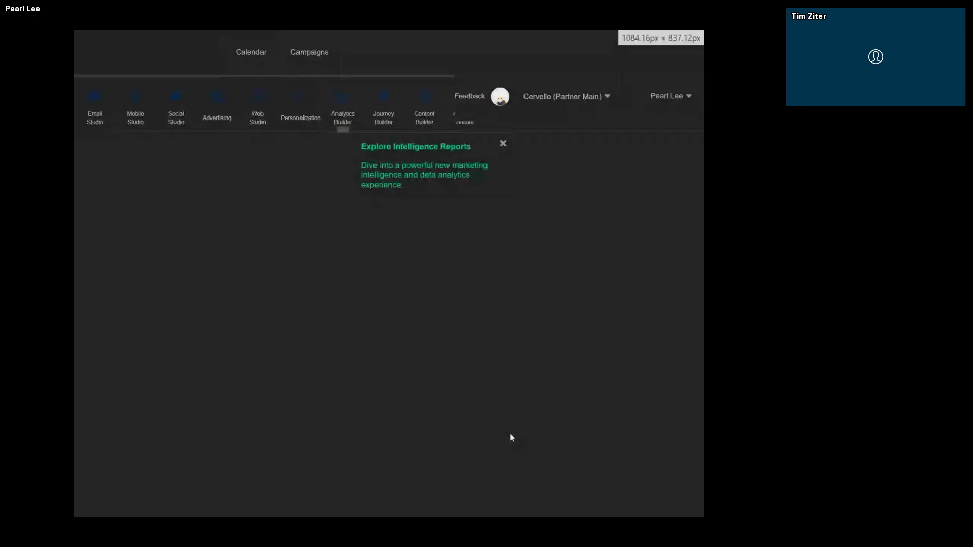
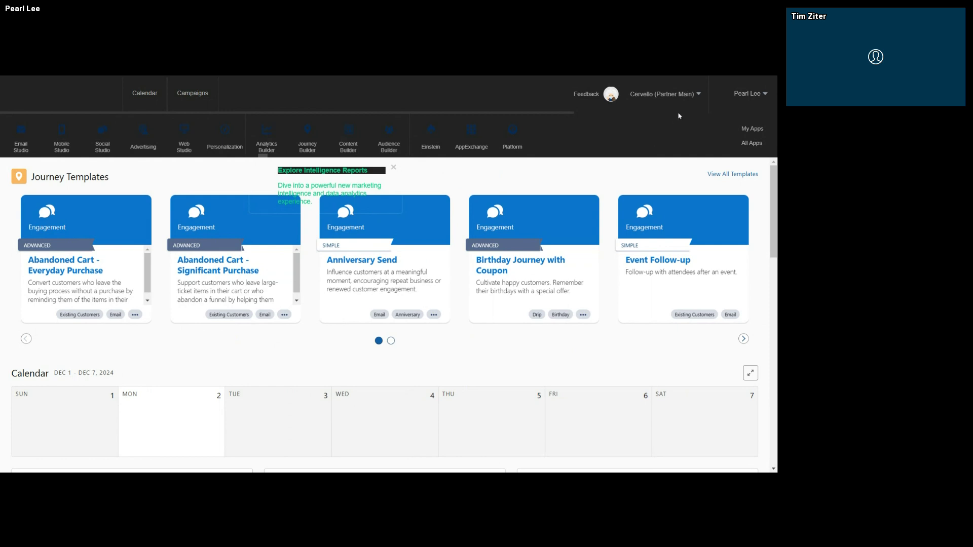
Go to Email Studio's Email overview page from the app bar
{"action": "mouse_move", "coordinate": [25, 151]}
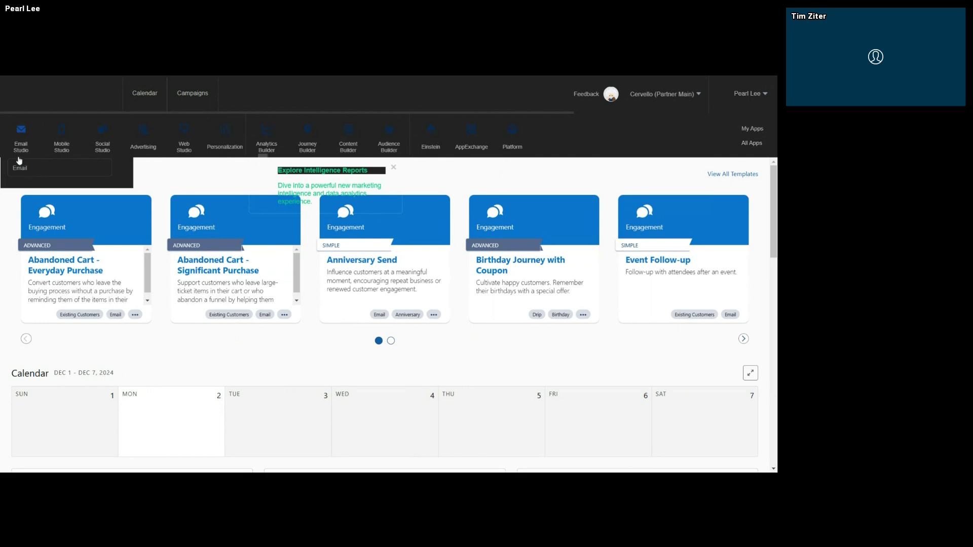
{"action": "left_click", "coordinate": [18, 172]}
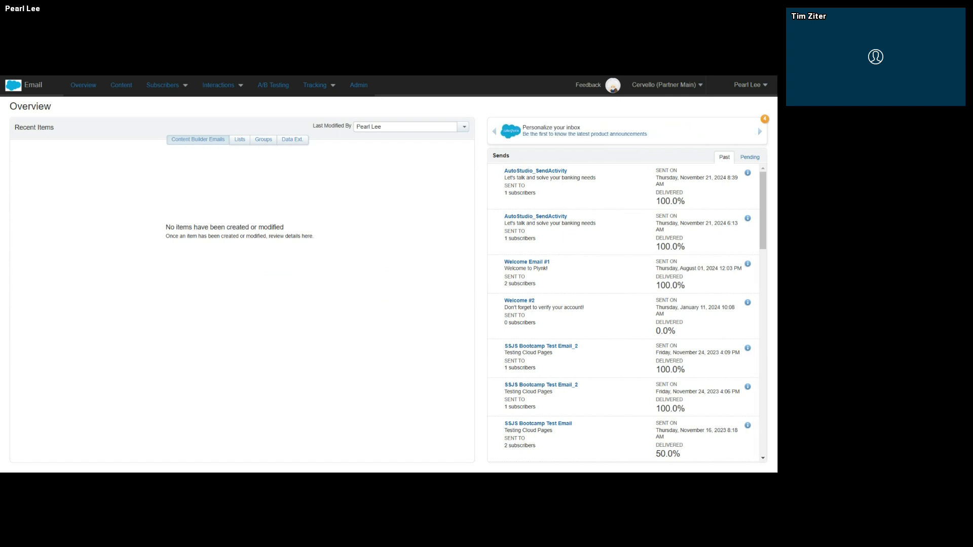
Switch to Email Studio's Subscribers area and expand the Data Extensions folder tree
{"action": "mouse_move", "coordinate": [185, 90]}
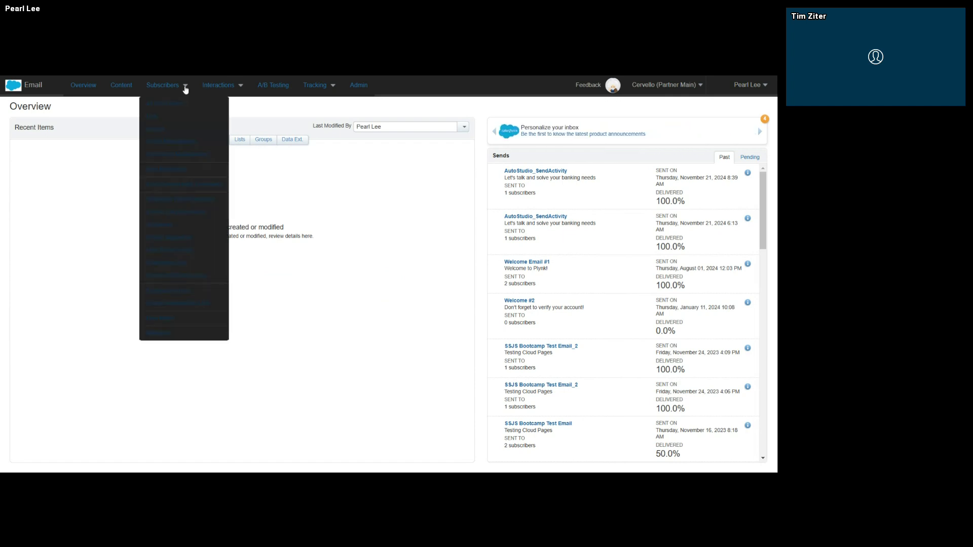
{"action": "left_click", "coordinate": [167, 92]}
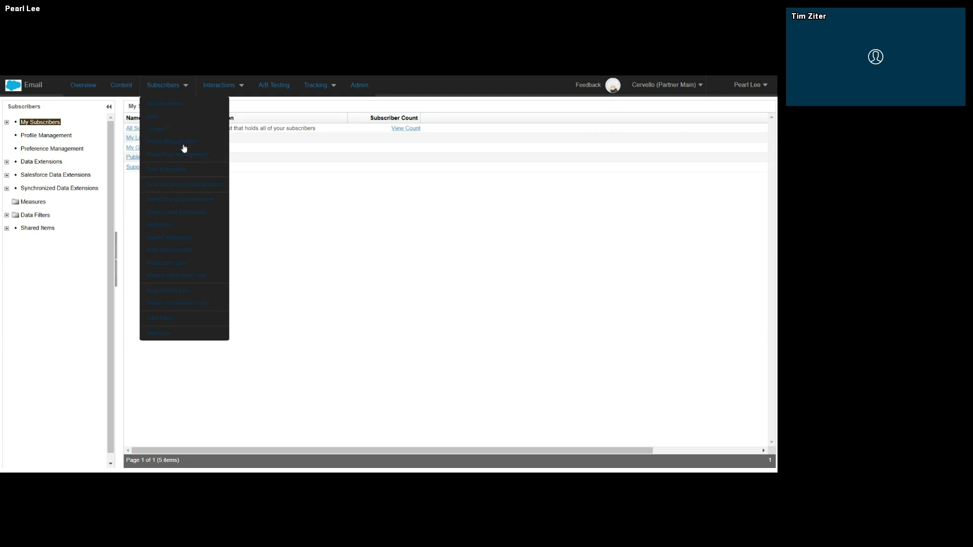
{"action": "left_click", "coordinate": [170, 175]}
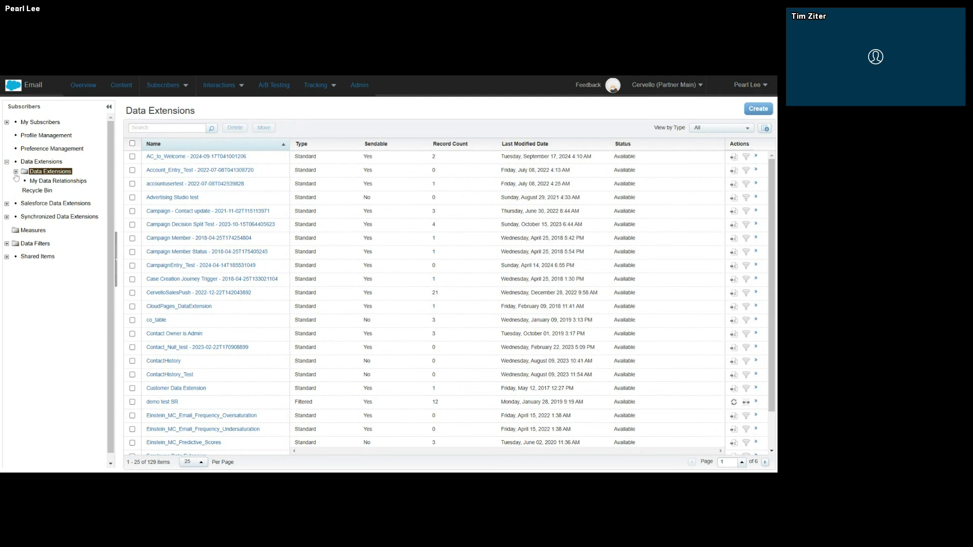
{"action": "left_click", "coordinate": [15, 172]}
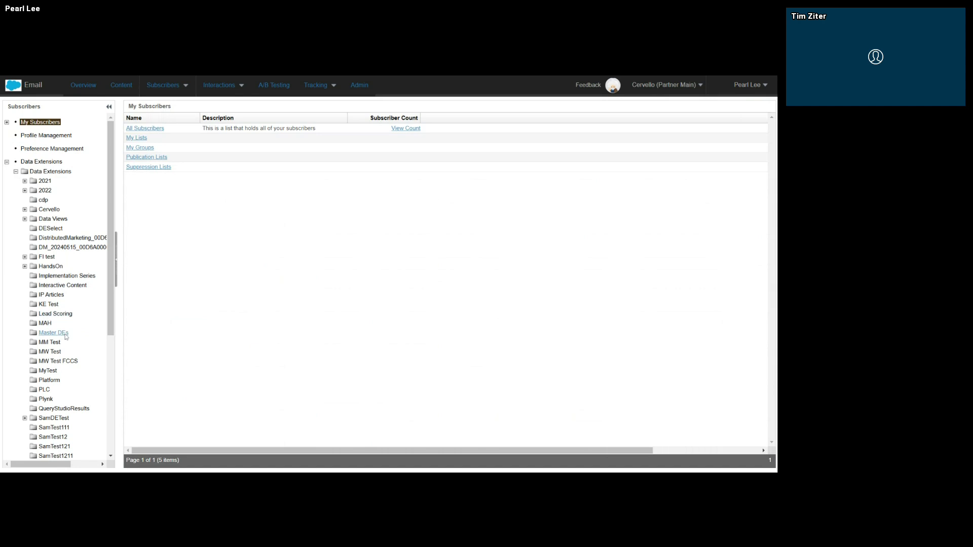
Select the HandsOn folder and expand it to show subfolders like Ampscript Bootcamp and Data_Cloud
{"action": "scroll", "coordinate": [65, 337], "scroll_direction": "down", "scroll_amount": 1}
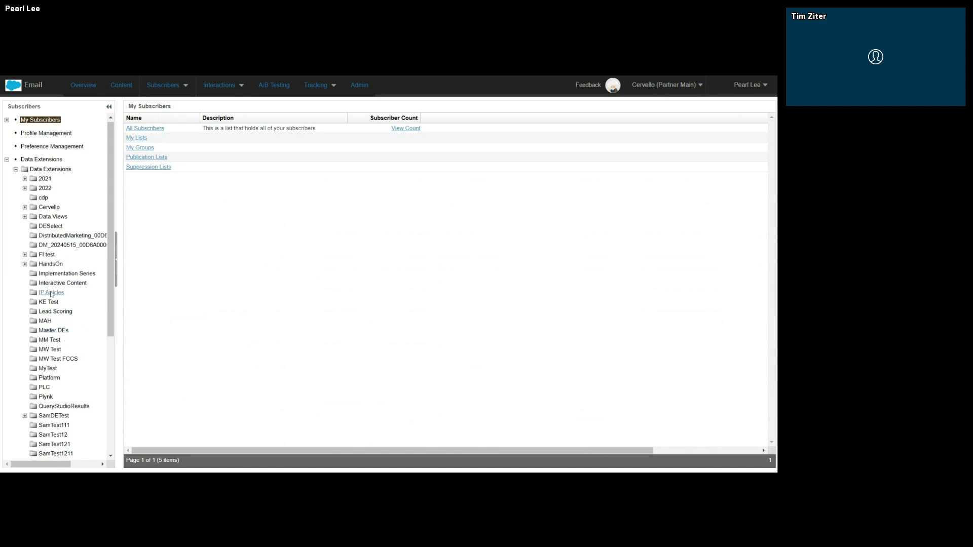
{"action": "left_click", "coordinate": [51, 266]}
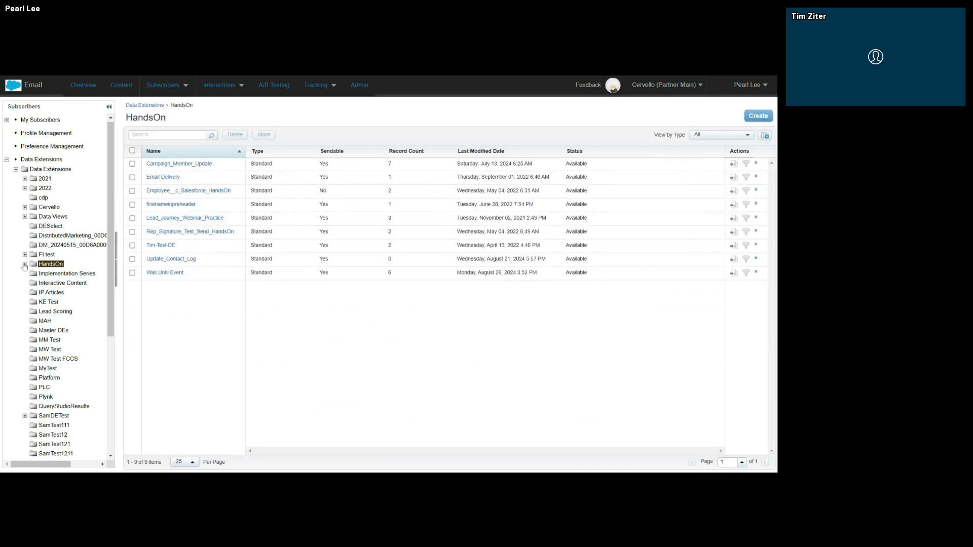
{"action": "left_click", "coordinate": [24, 264]}
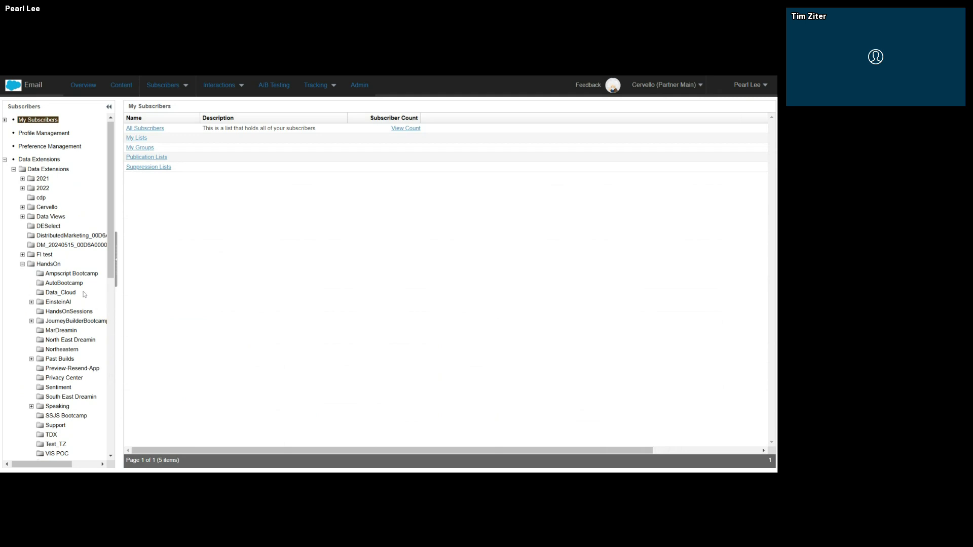
Add a new subfolder under HandsOn named BostonMarketerGroup
{"action": "right_click", "coordinate": [54, 266]}
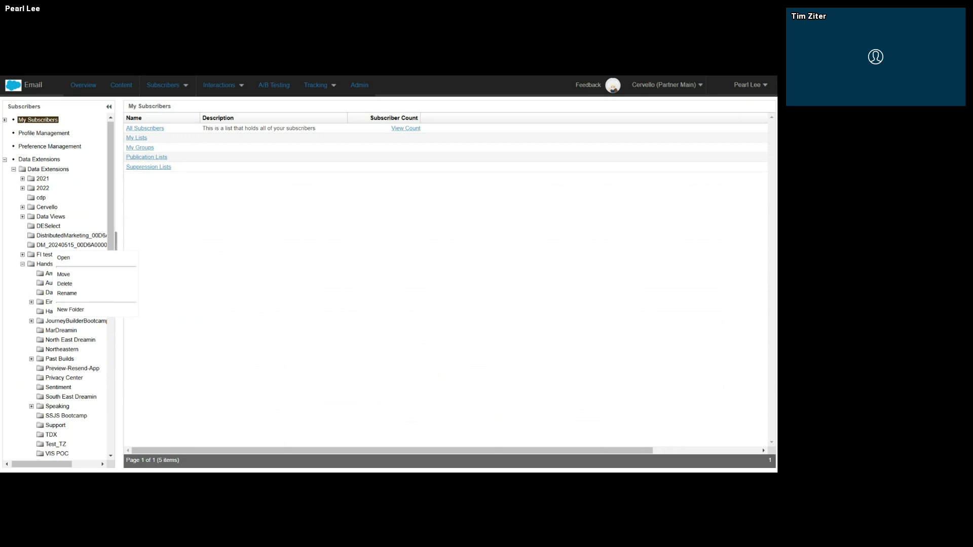
{"action": "left_click", "coordinate": [44, 268]}
{"action": "right_click", "coordinate": [44, 269]}
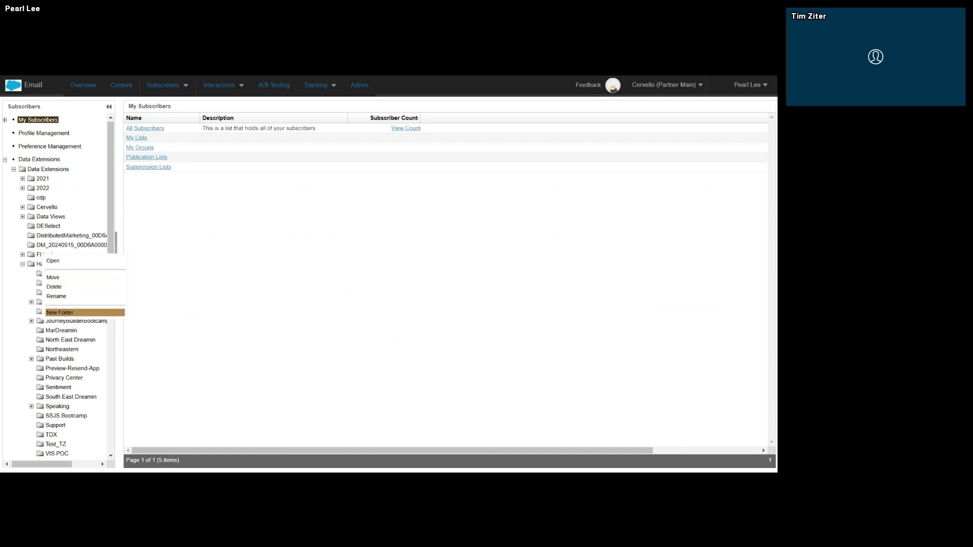
{"action": "left_click", "coordinate": [66, 313]}
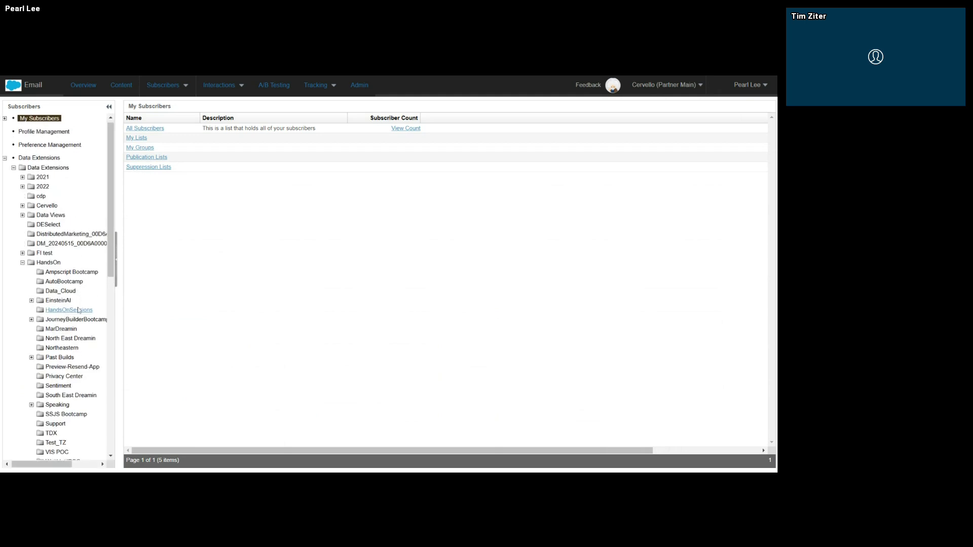
{"action": "scroll", "coordinate": [78, 310], "scroll_direction": "down", "scroll_amount": 2}
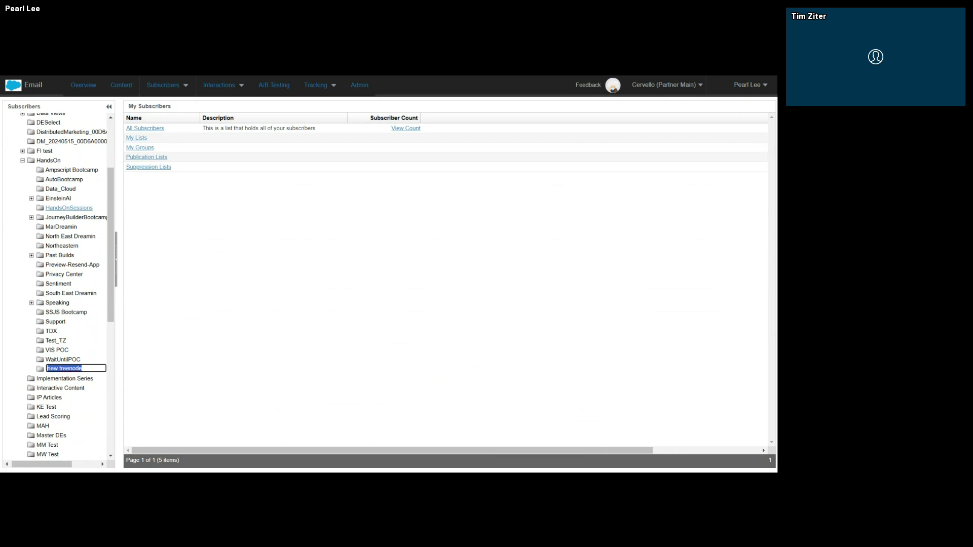
{"action": "type", "text": "Boston"}
{"action": "type", "text": "MarketerGroup"}
{"action": "key", "text": "Return"}
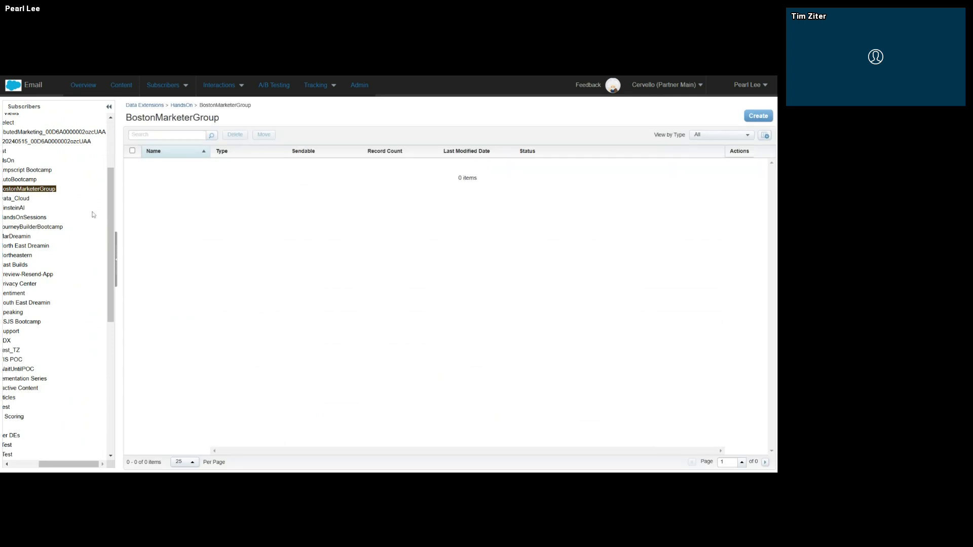
{"action": "scroll", "coordinate": [94, 214], "scroll_direction": "left", "scroll_amount": 3}
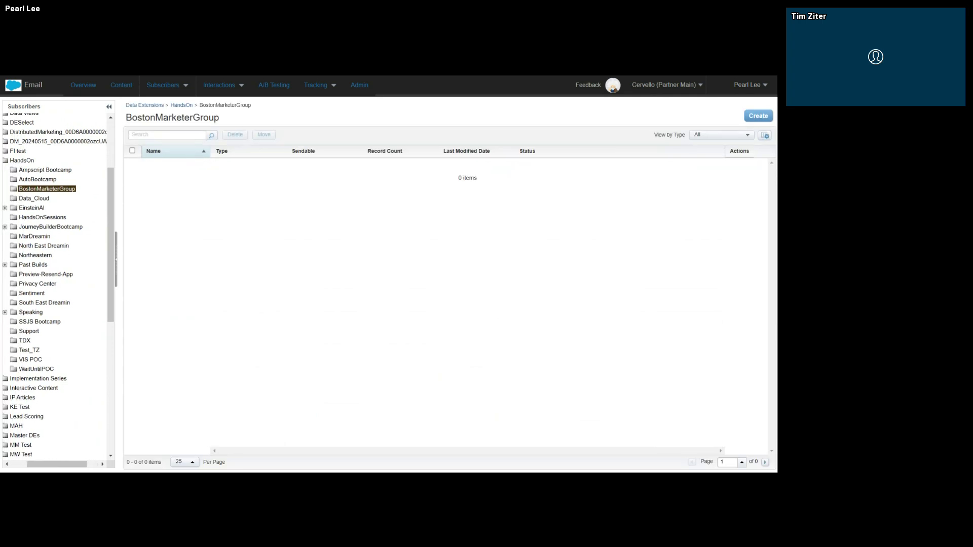
{"action": "scroll", "coordinate": [55, 284], "scroll_direction": "left", "scroll_amount": 1}
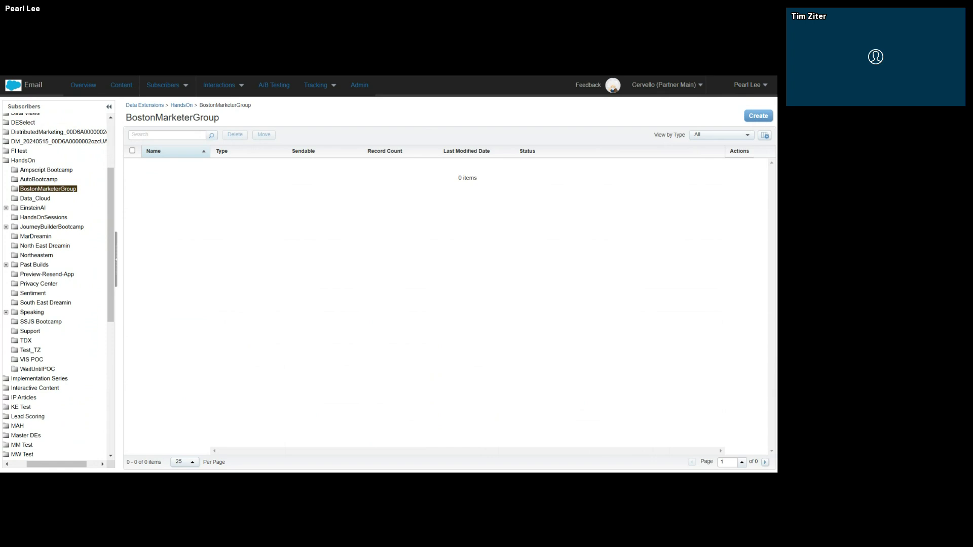
{"action": "scroll", "coordinate": [74, 192], "scroll_direction": "up", "scroll_amount": 1}
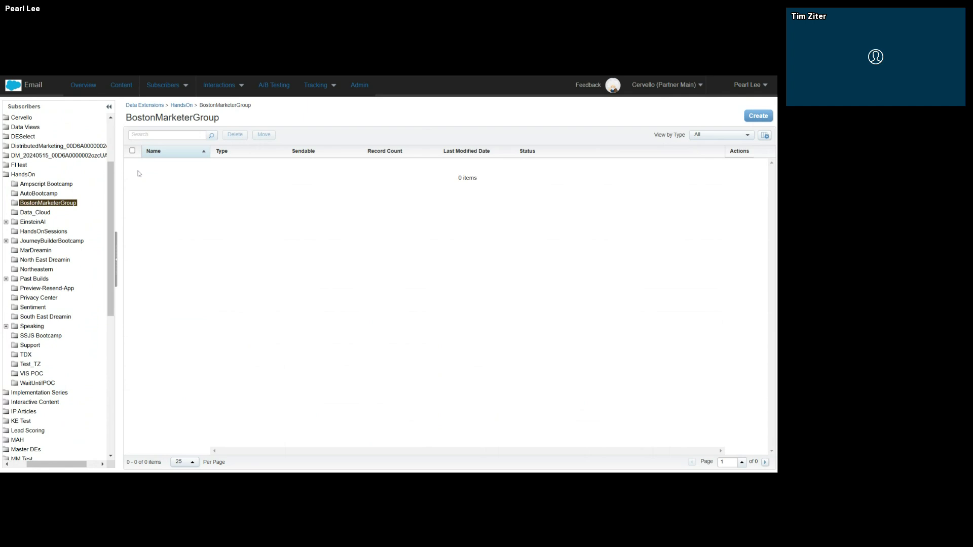
Create a Standard Data Extension named Community_Signups in the BostonMarketerGroup folder
{"action": "left_click", "coordinate": [759, 116]}
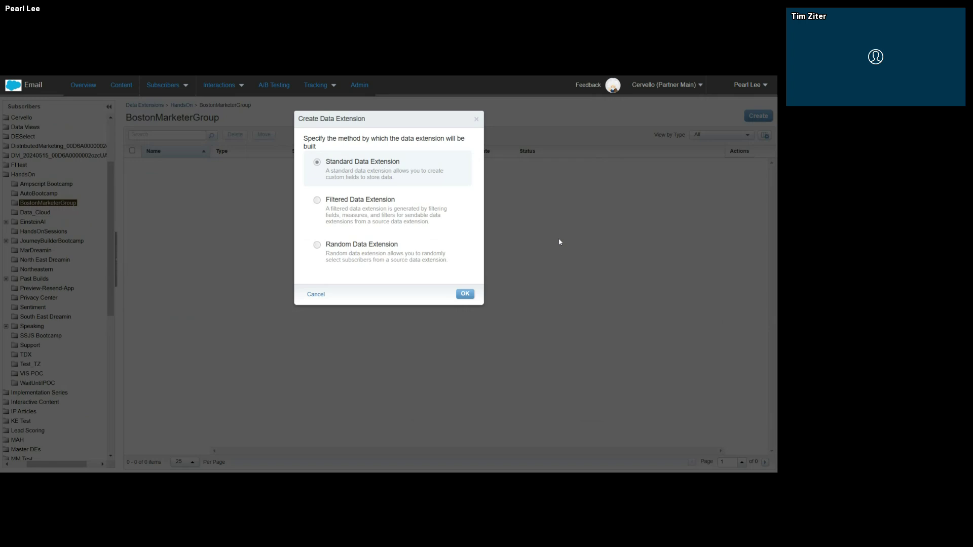
{"action": "left_click", "coordinate": [468, 296]}
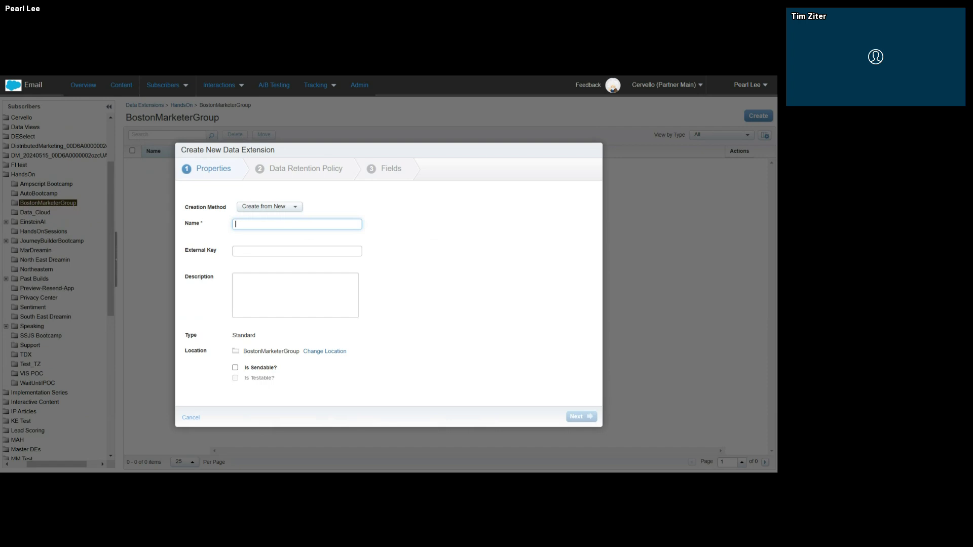
{"action": "type", "text": "Commun"}
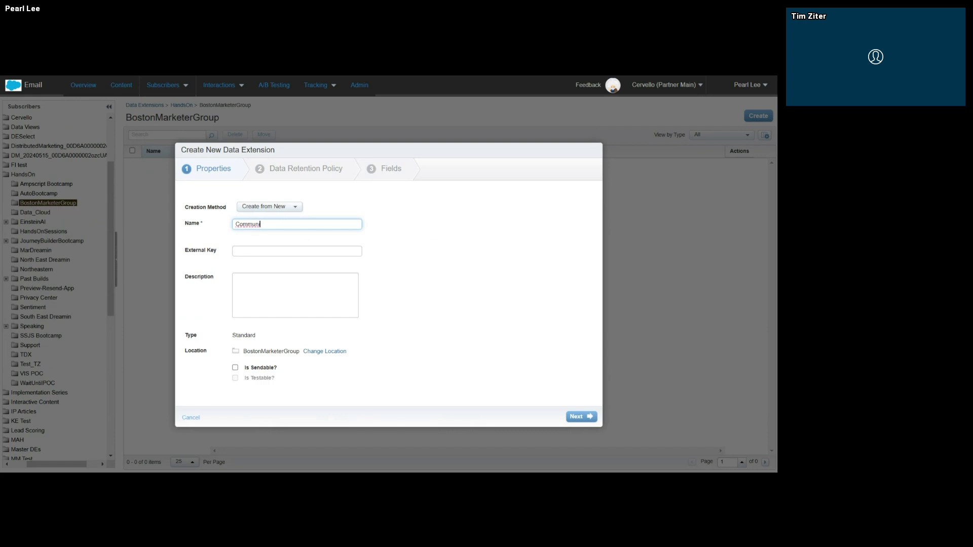
{"action": "type", "text": "ity_Signups"}
{"action": "left_click", "coordinate": [313, 251]}
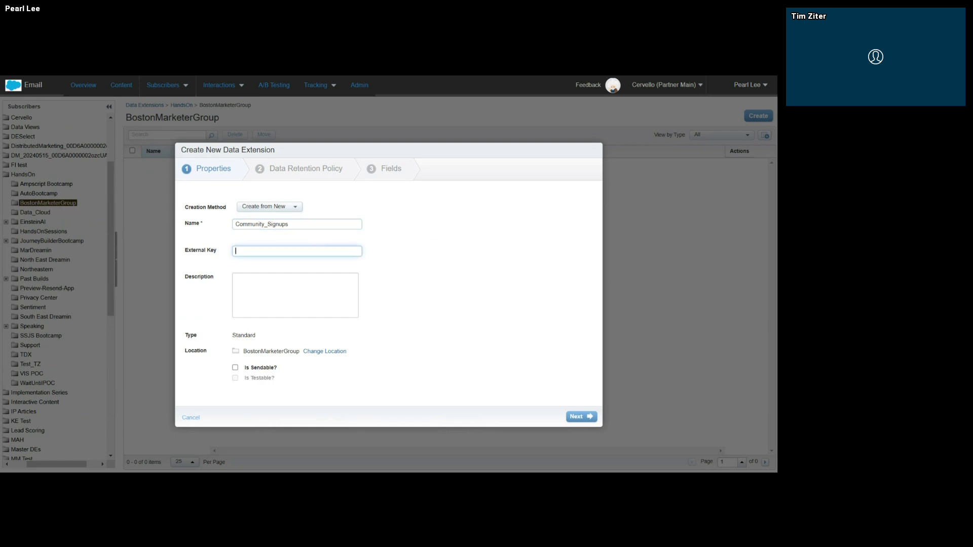
{"action": "left_click", "coordinate": [235, 278]}
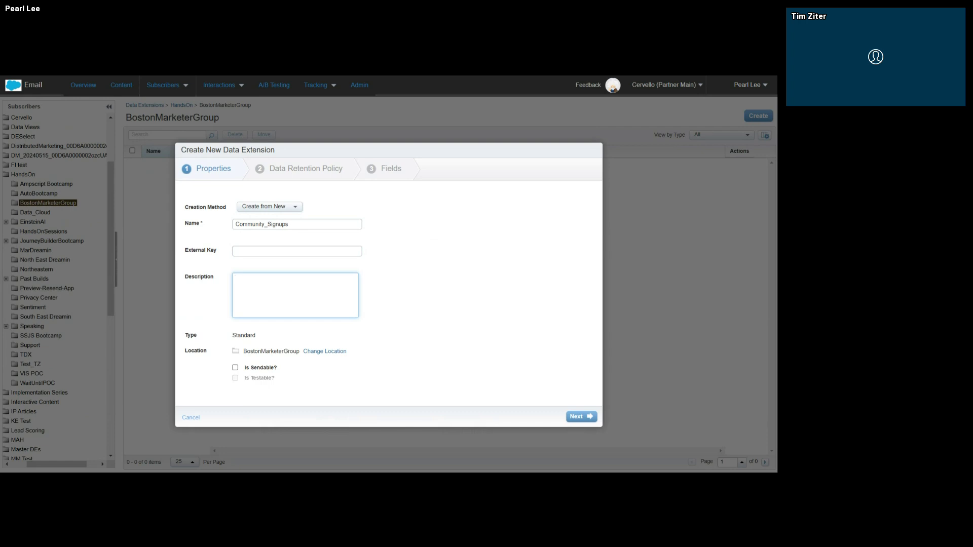
Describe it as 'Data extension new community members entered from the signup cloud page' and continue to Data Retention
{"action": "type", "text": "Data Extension new community member"}
{"action": "type", "text": "s entered from our"}
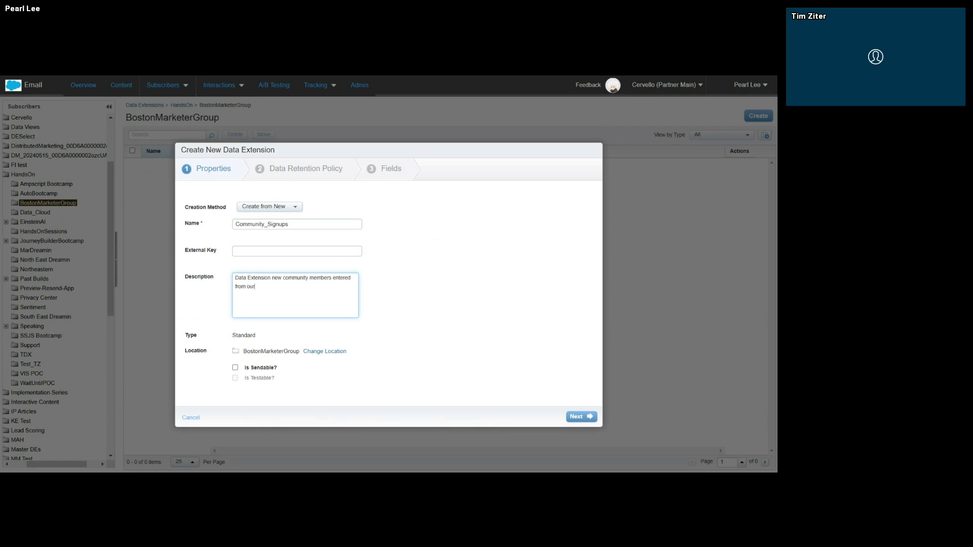
{"action": "key", "text": "BackSpace"}
{"action": "key", "text": "BackSpace"}
{"action": "key", "text": "BackSpace"}
{"action": "type", "text": "th"}
{"action": "type", "text": "e signup cloud page"}
{"action": "key", "text": "BackSpace"}
{"action": "type", "text": "e"}
{"action": "left_click", "coordinate": [312, 337]}
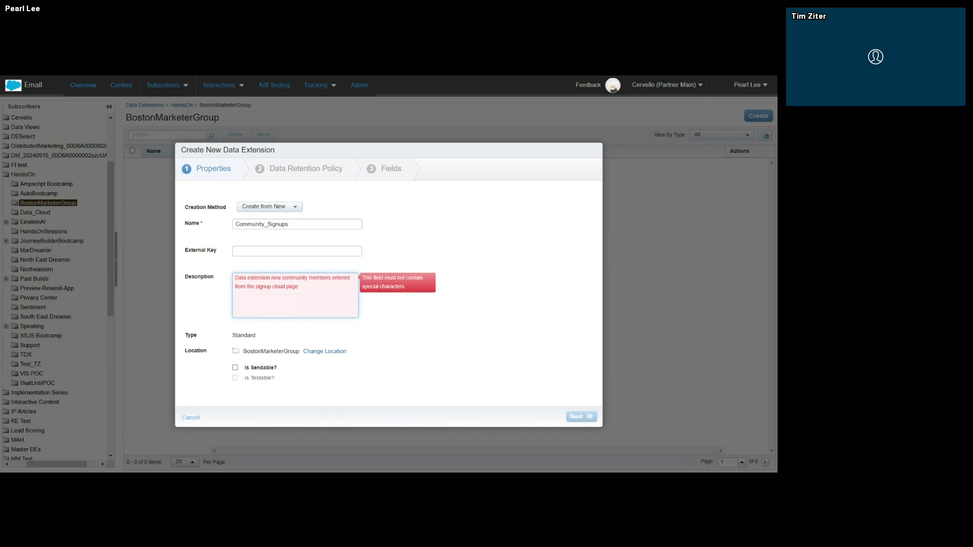
{"action": "left_click", "coordinate": [323, 330]}
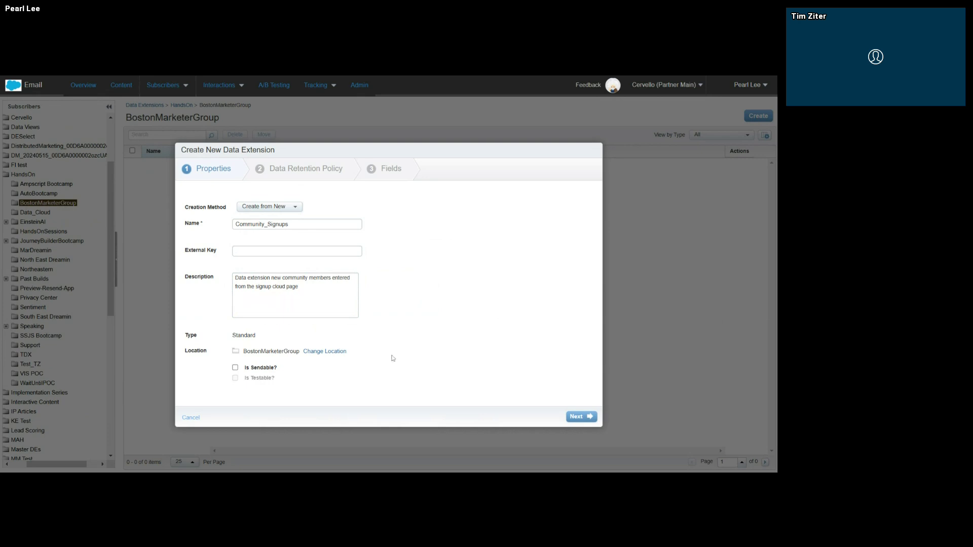
{"action": "left_click", "coordinate": [580, 417]}
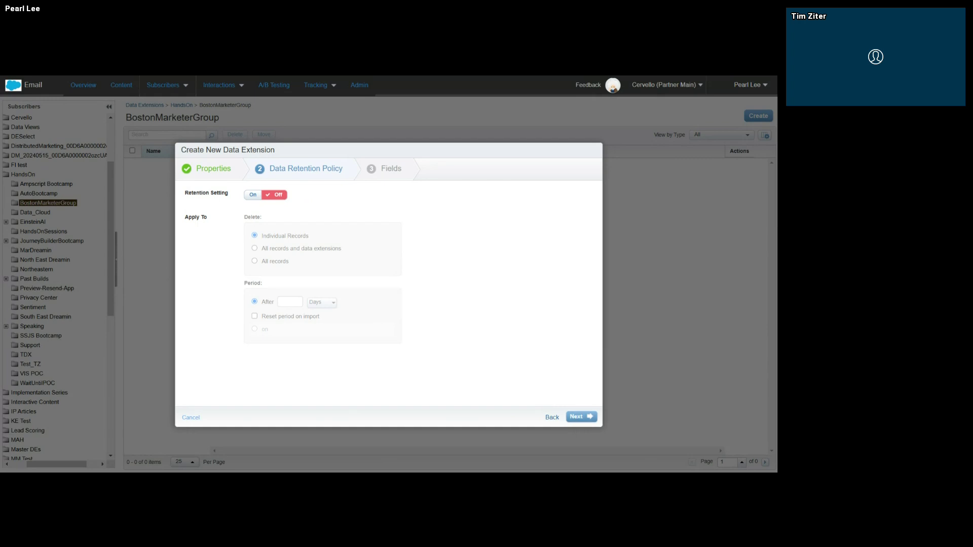
On the Fields step, define the first field EmailAddress with the EmailAddress data type
{"action": "left_click", "coordinate": [577, 420]}
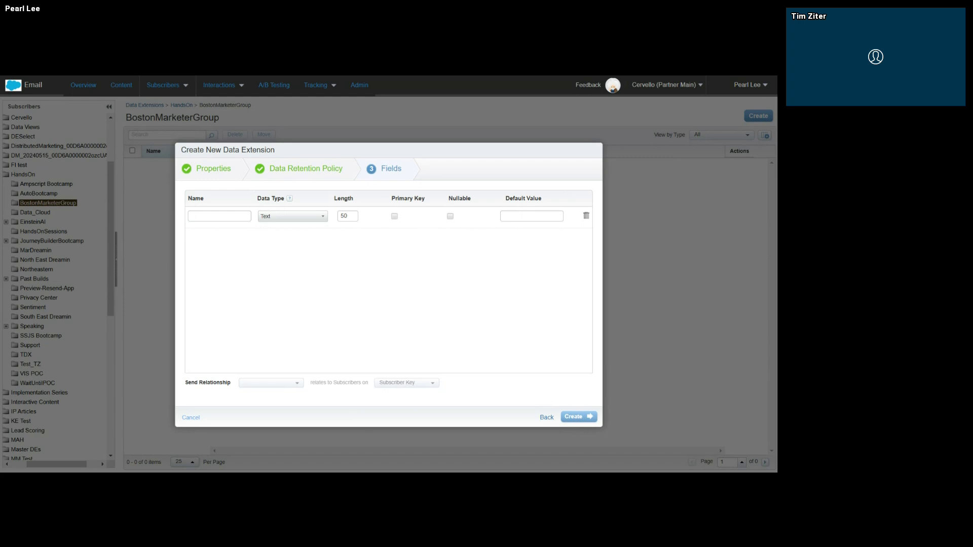
{"action": "left_click", "coordinate": [195, 216]}
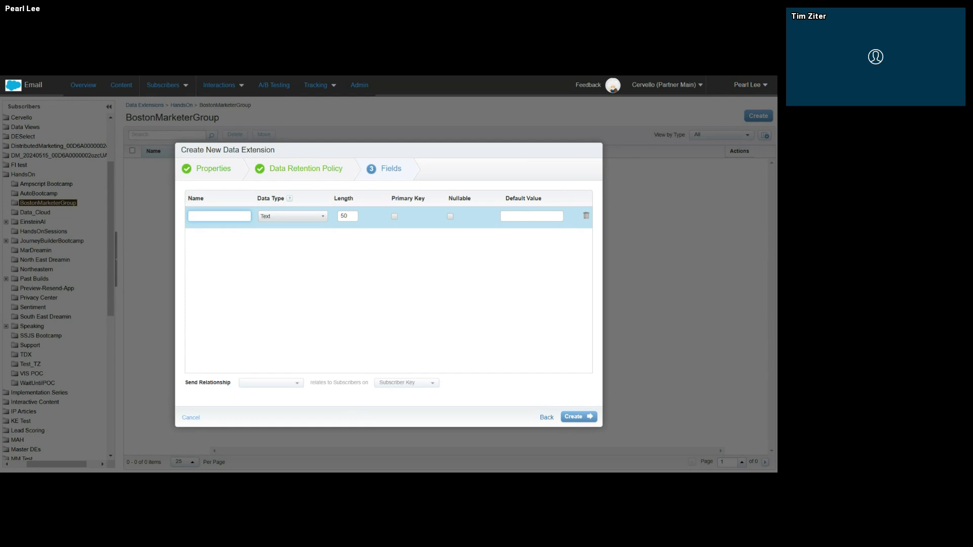
{"action": "type", "text": "Email"}
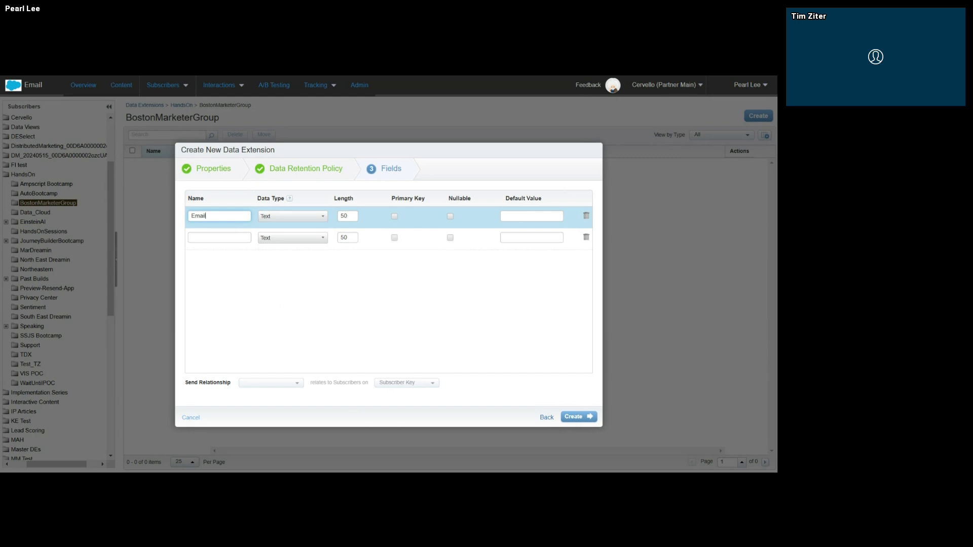
{"action": "type", "text": " Address"}
{"action": "left_click", "coordinate": [206, 216]}
{"action": "key", "text": "BackSpace"}
{"action": "left_click", "coordinate": [321, 218]}
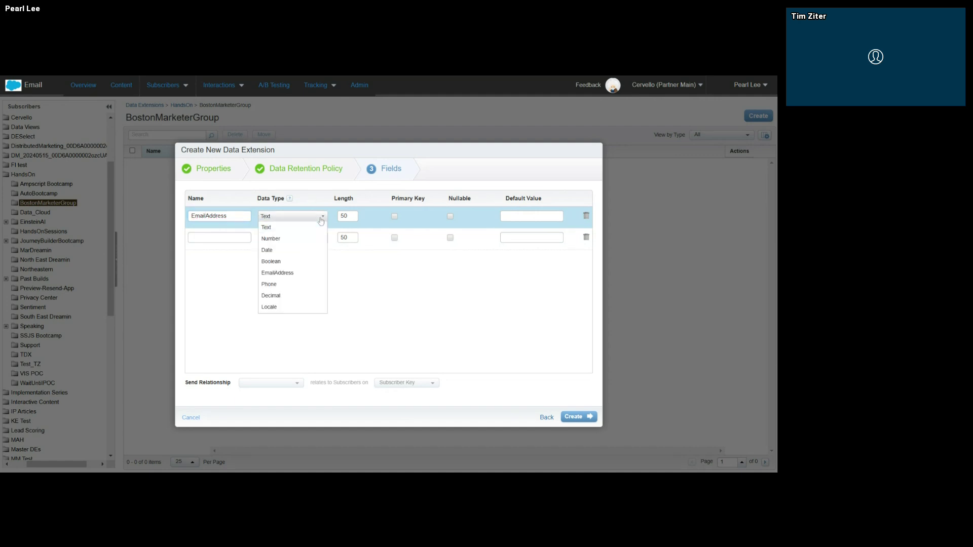
{"action": "left_click", "coordinate": [315, 272]}
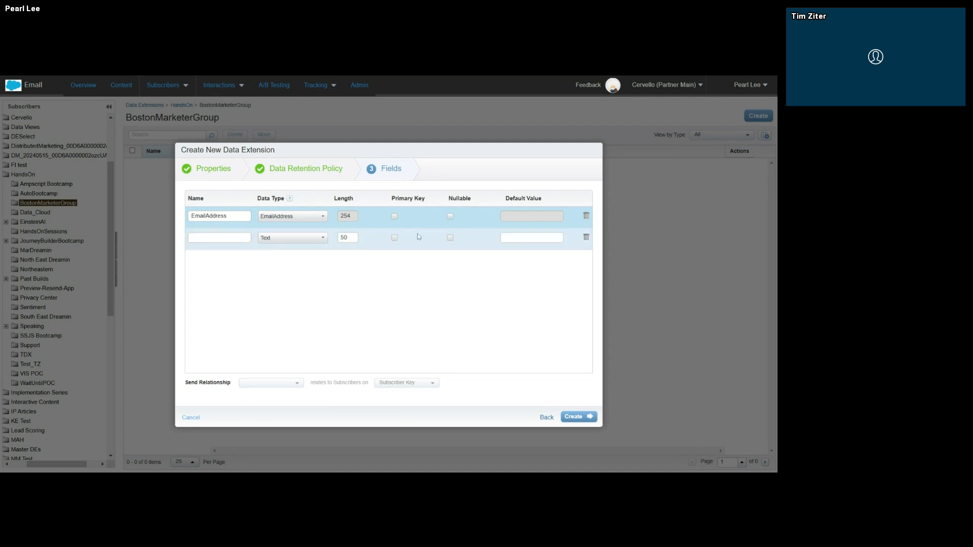
Add a nullable FirstName Text field with length 100
{"action": "left_click", "coordinate": [219, 237]}
{"action": "type", "text": "FirstN"}
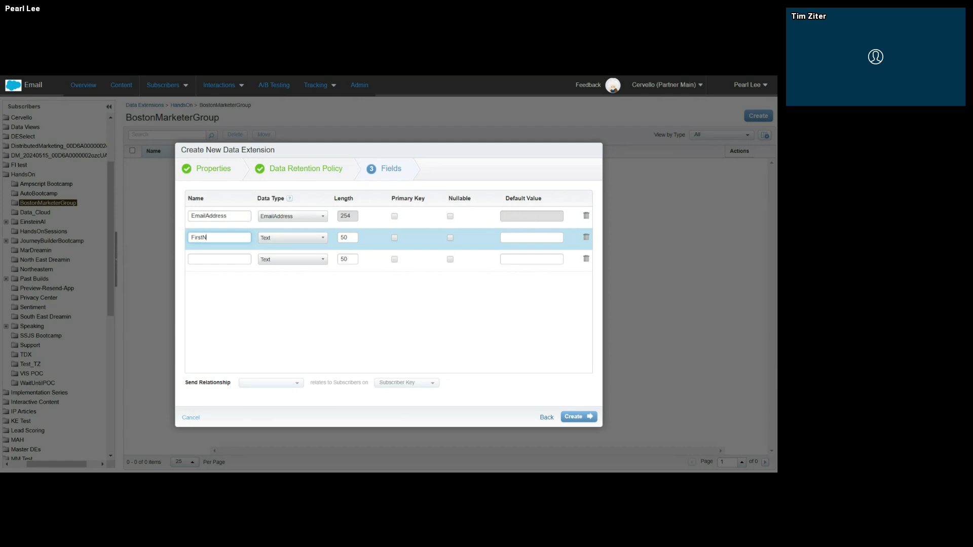
{"action": "type", "text": "ame"}
{"action": "key", "text": "Tab"}
{"action": "type", "text": "100"}
{"action": "left_click", "coordinate": [450, 238]}
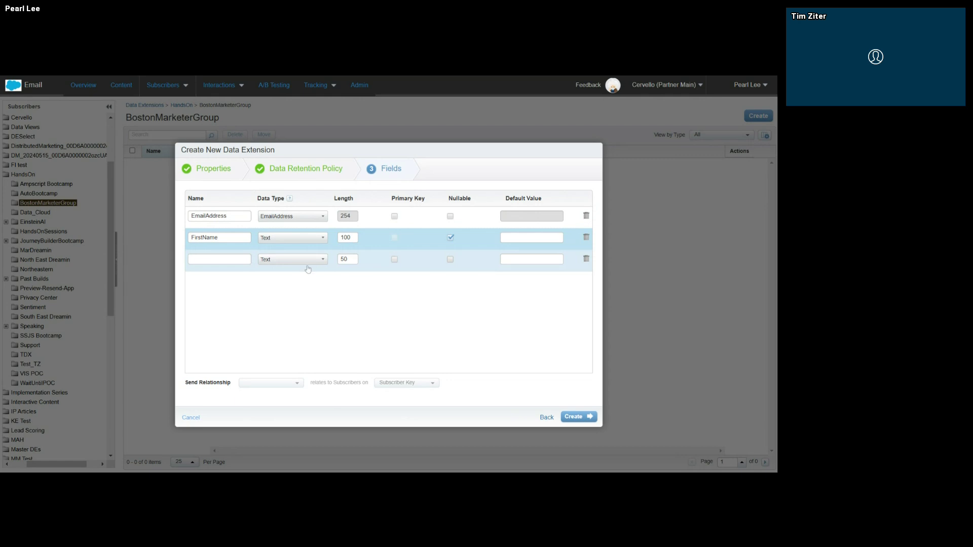
Add a nullable LastName Text field with length 100
{"action": "left_click", "coordinate": [219, 259]}
{"action": "type", "text": "L"}
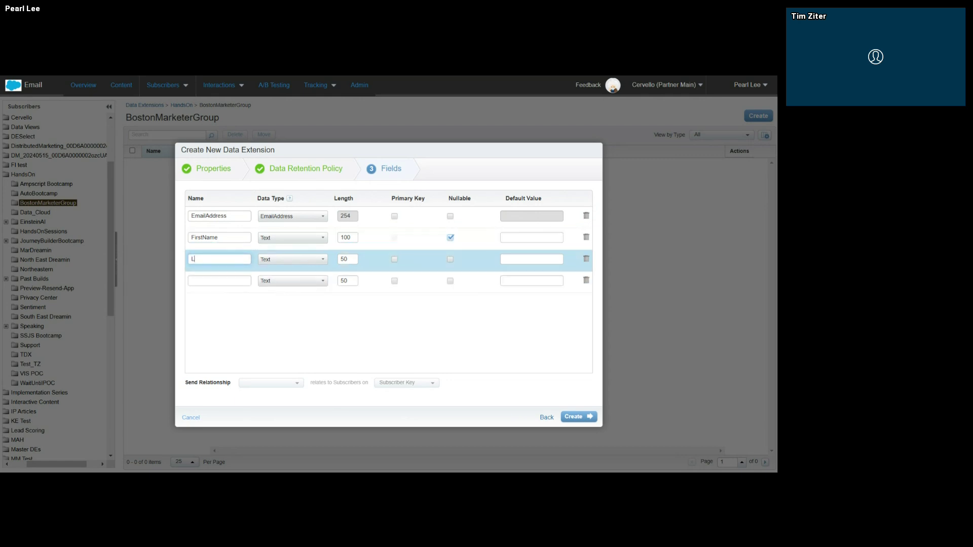
{"action": "type", "text": "astName"}
{"action": "key", "text": "Tab"}
{"action": "type", "text": "100"}
{"action": "left_click", "coordinate": [452, 260]}
{"action": "left_click", "coordinate": [219, 281]}
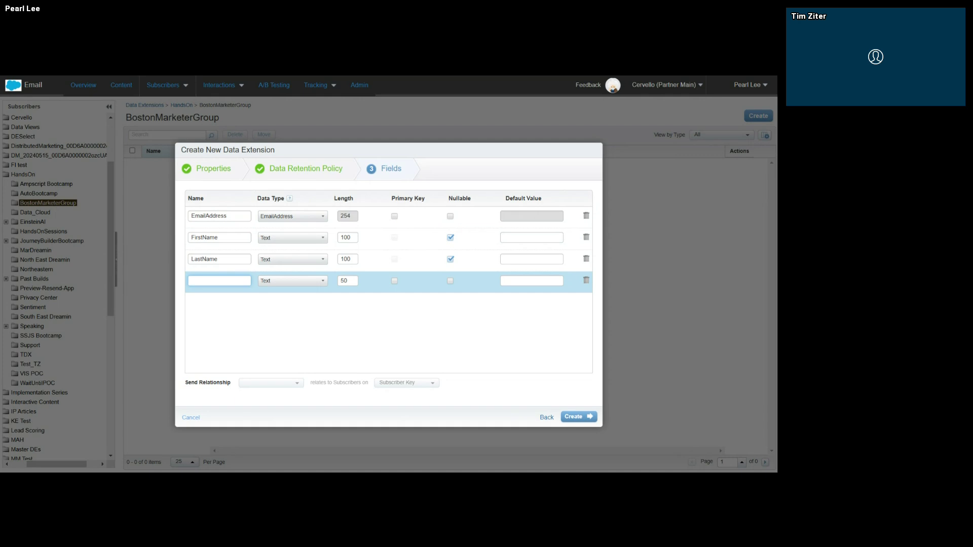
Name the next row Products, set its length to 1000 and mark it nullable
{"action": "type", "text": "P"}
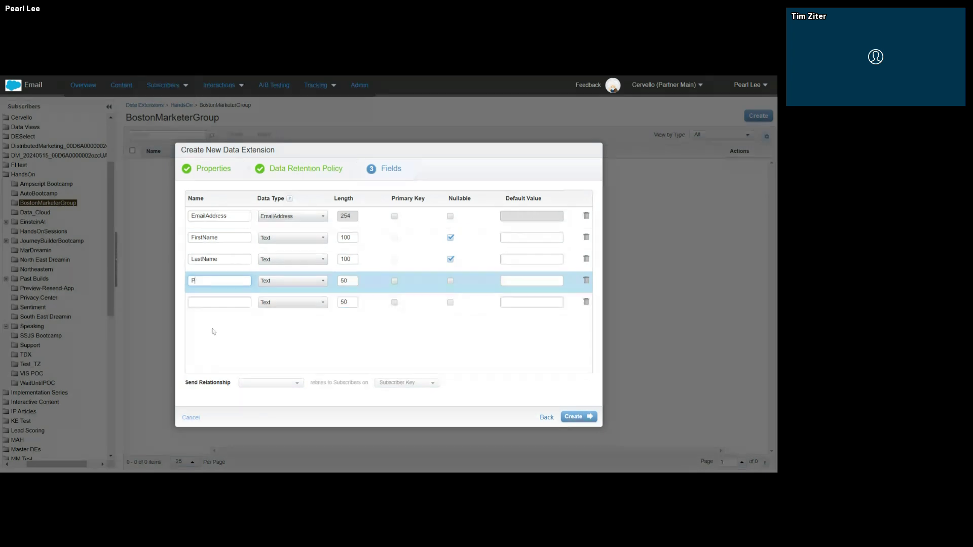
{"action": "type", "text": "roducts"}
{"action": "key", "text": "BackSpace"}
{"action": "type", "text": "1000"}
{"action": "left_click", "coordinate": [451, 281]}
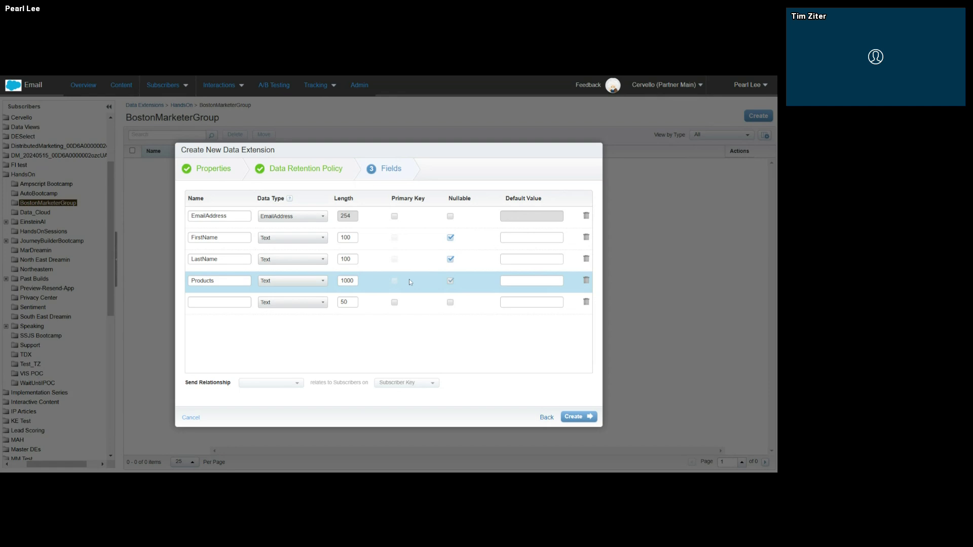
{"action": "left_click", "coordinate": [220, 303]}
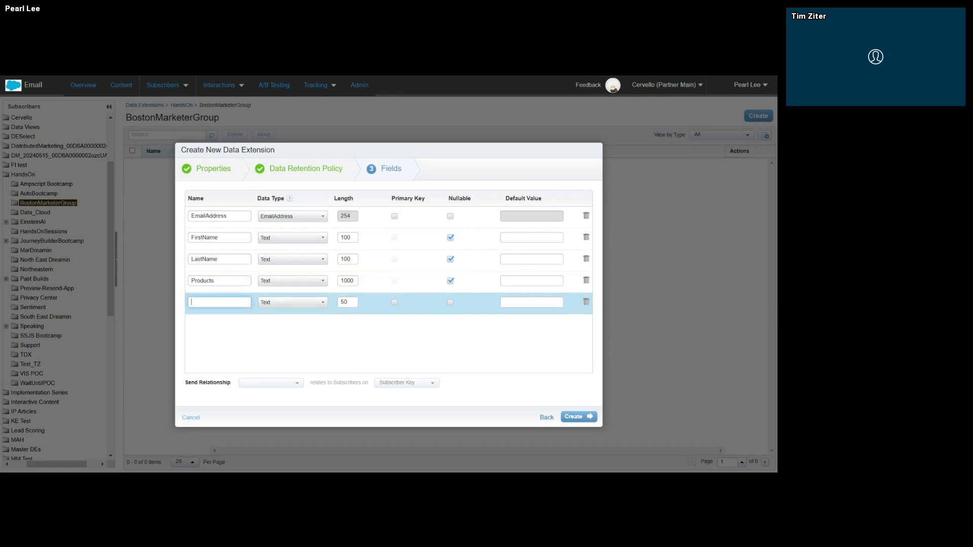
Name the next row Company, give it length 100 and mark it nullable
{"action": "type", "text": "Company"}
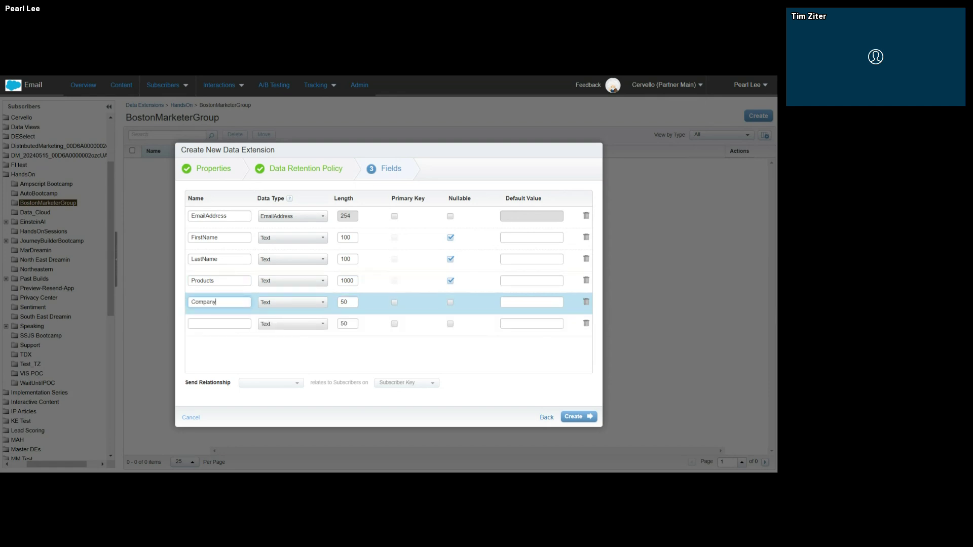
{"action": "key", "text": "Tab"}
{"action": "type", "text": "100"}
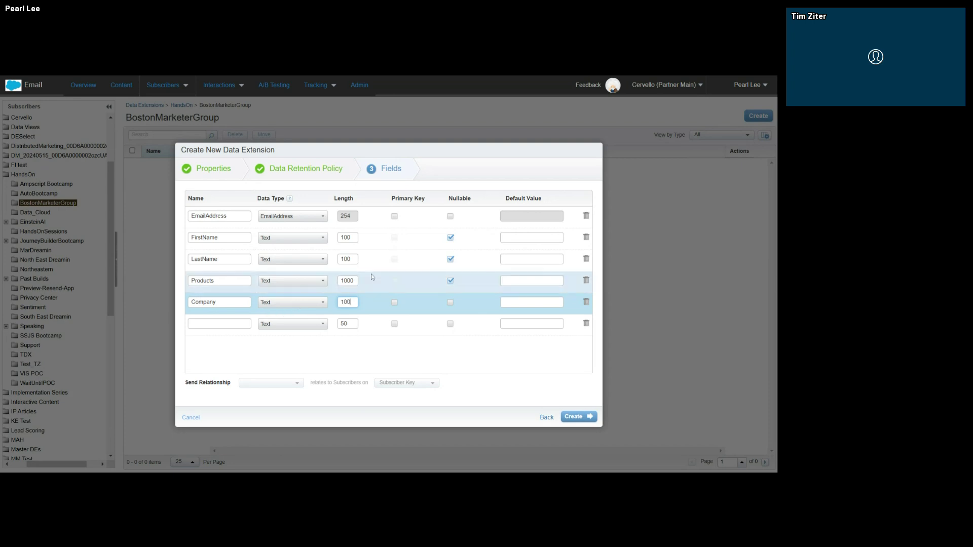
{"action": "left_click", "coordinate": [450, 303]}
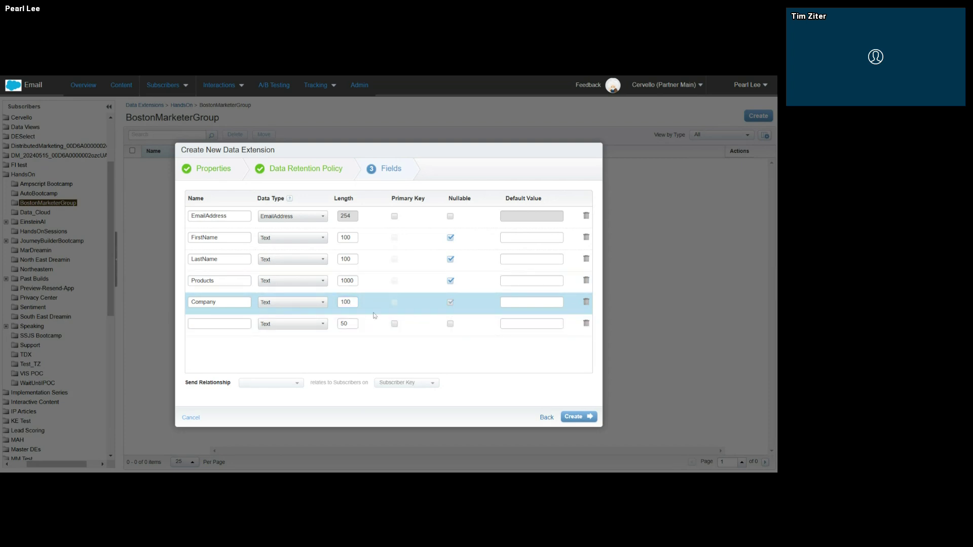
{"action": "left_click", "coordinate": [219, 324]}
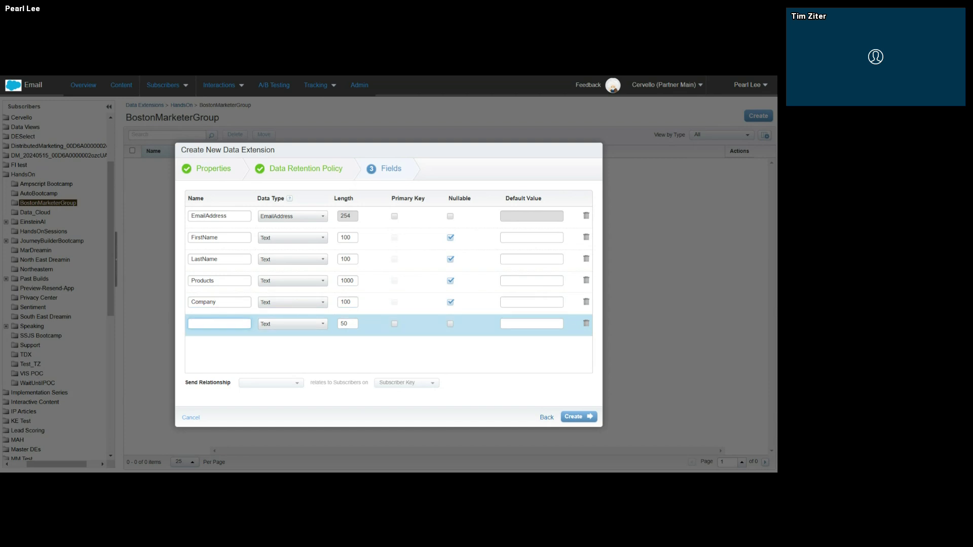
Add Profession below Company as a nullable Text field of length 100
{"action": "type", "text": "P"}
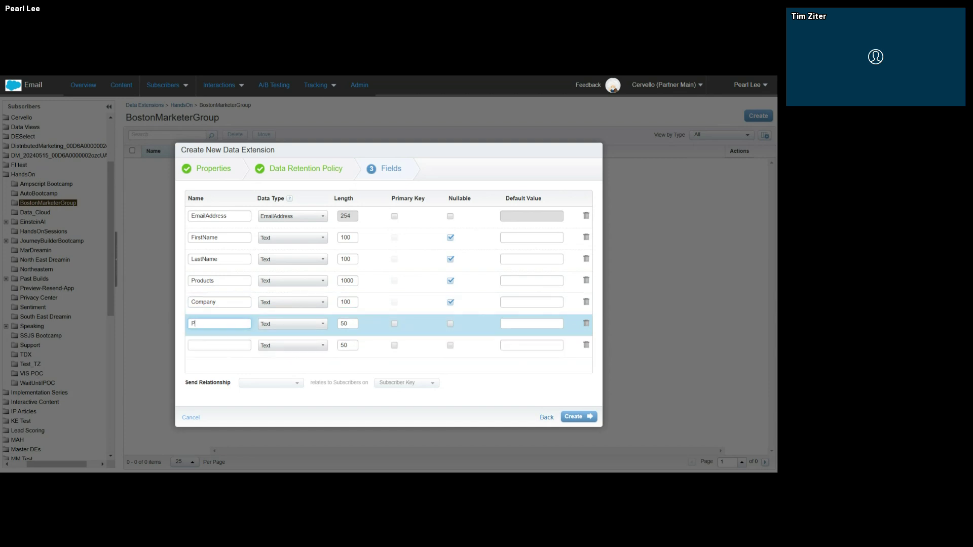
{"action": "type", "text": "rofession"}
{"action": "key", "text": "Tab"}
{"action": "key", "text": "Tab"}
{"action": "key", "text": "Tab"}
{"action": "key", "text": "Tab"}
{"action": "key", "text": "Tab"}
{"action": "key", "text": "BackSpace"}
{"action": "key", "text": "BackSpace"}
{"action": "type", "text": "100"}
{"action": "left_click", "coordinate": [450, 324]}
{"action": "left_click", "coordinate": [202, 345]}
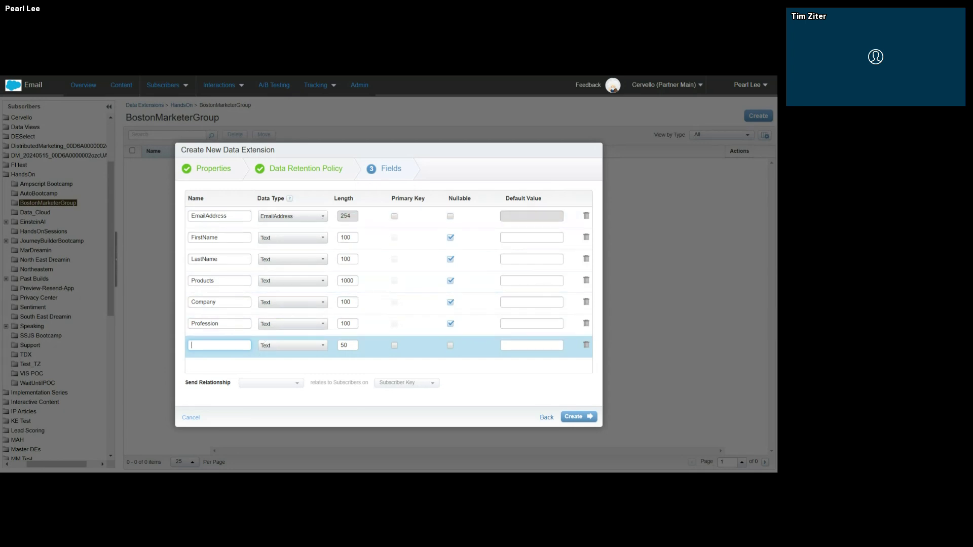
Add a nullable CreatedDate Date field defaulting to Current Date, then create Community_Signups
{"action": "type", "text": "Crea"}
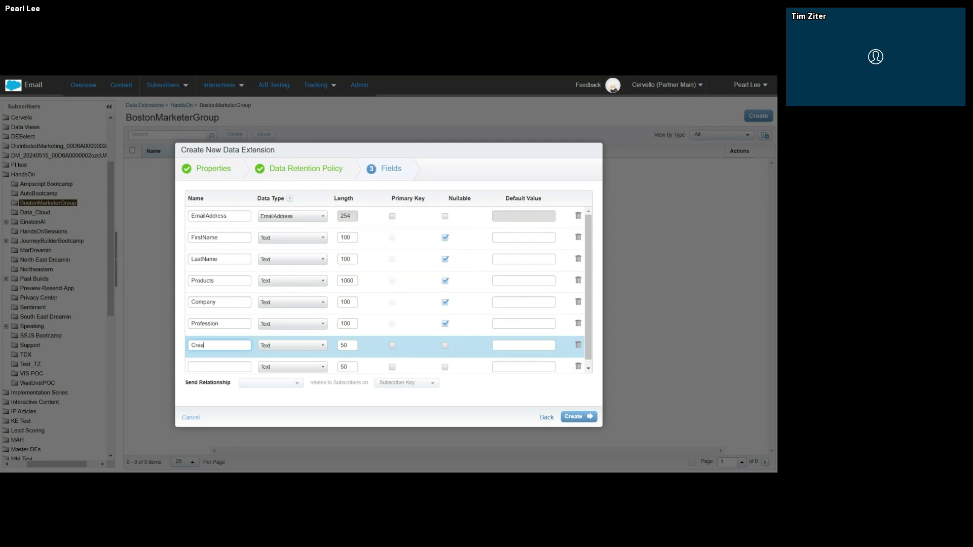
{"action": "type", "text": "tedDate"}
{"action": "left_click", "coordinate": [347, 345]}
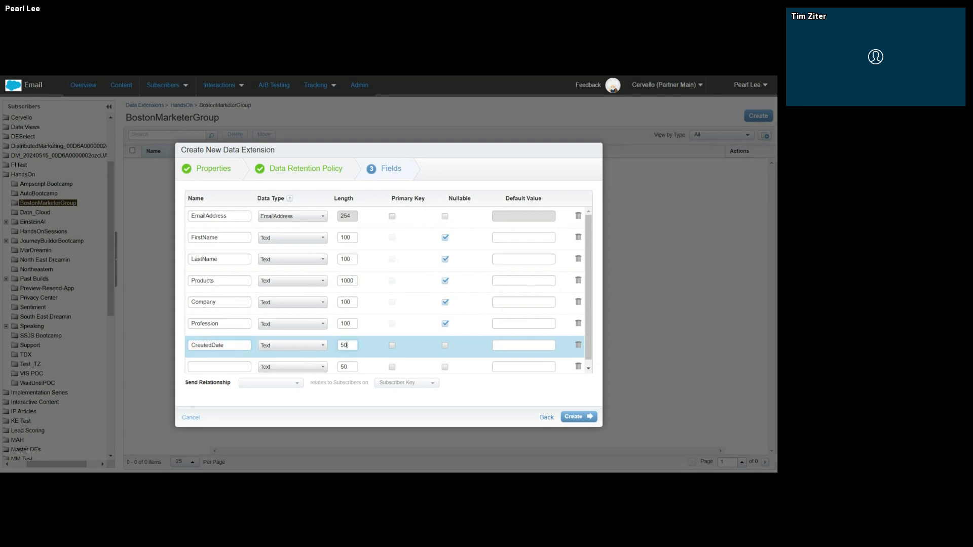
{"action": "left_click", "coordinate": [314, 350]}
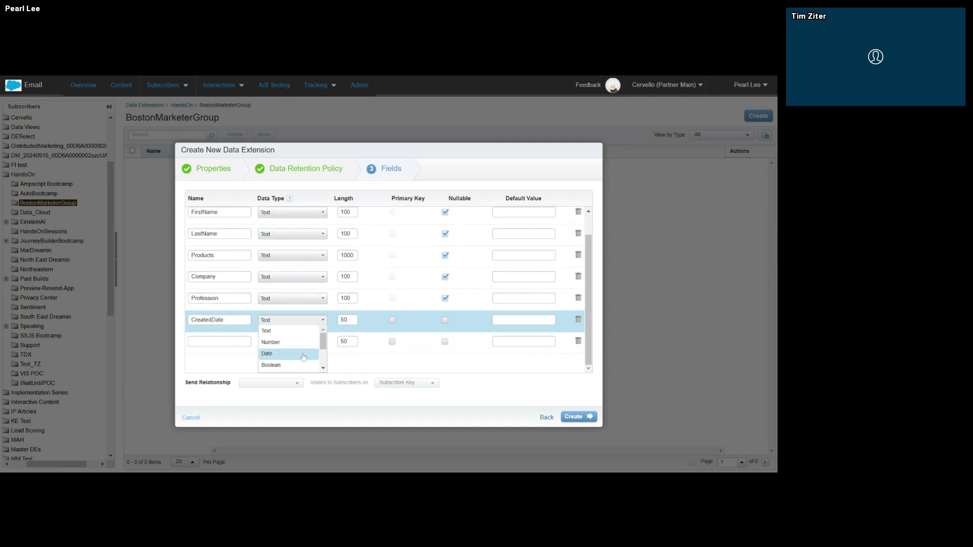
{"action": "left_click", "coordinate": [304, 353]}
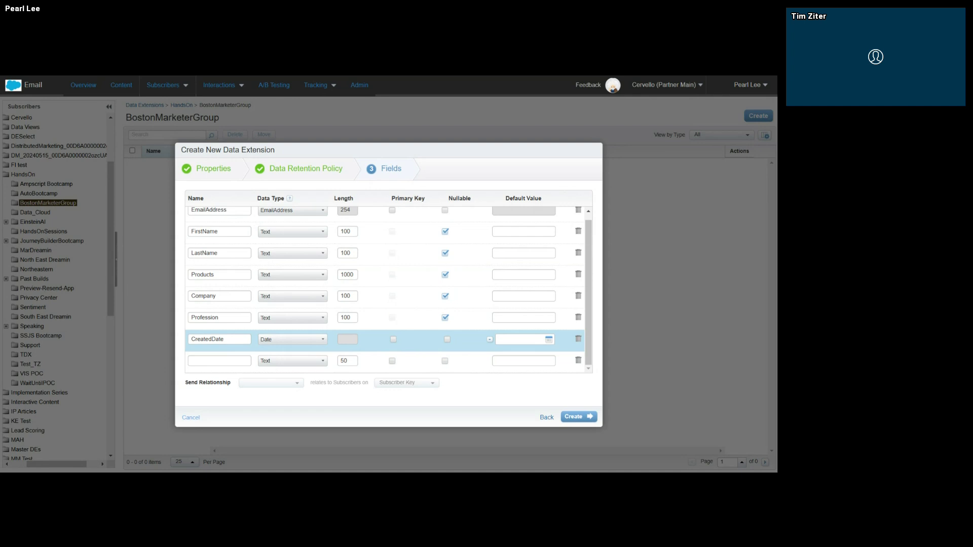
{"action": "left_click", "coordinate": [489, 340]}
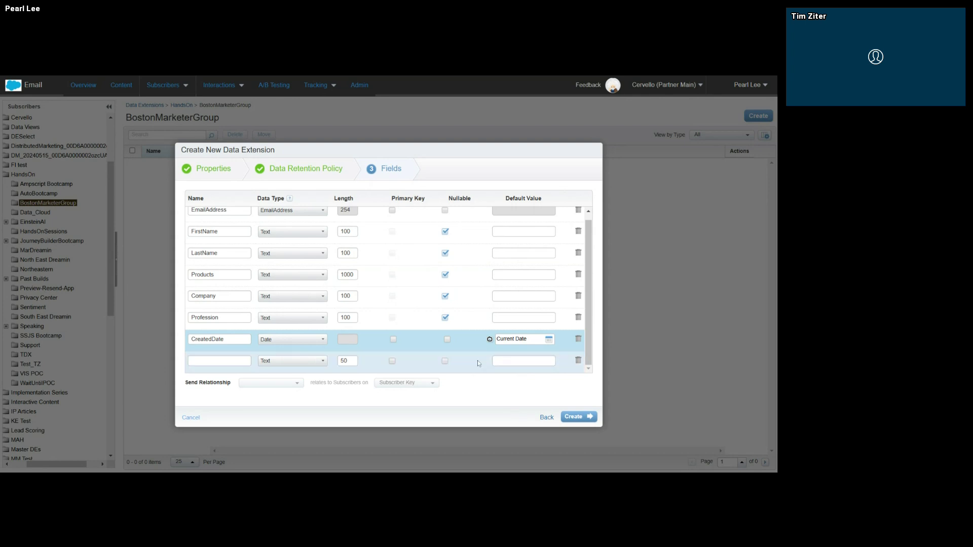
{"action": "left_click", "coordinate": [446, 345]}
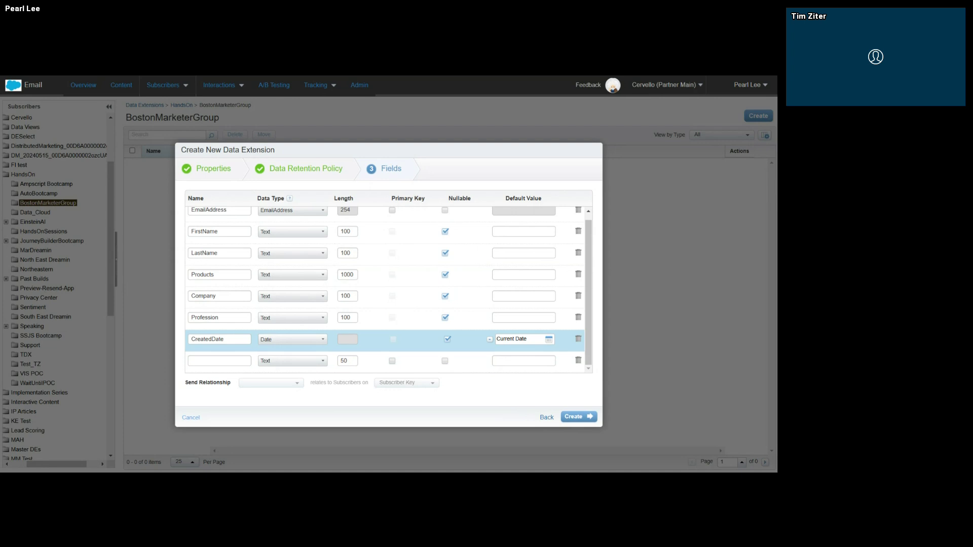
{"action": "left_click", "coordinate": [577, 417]}
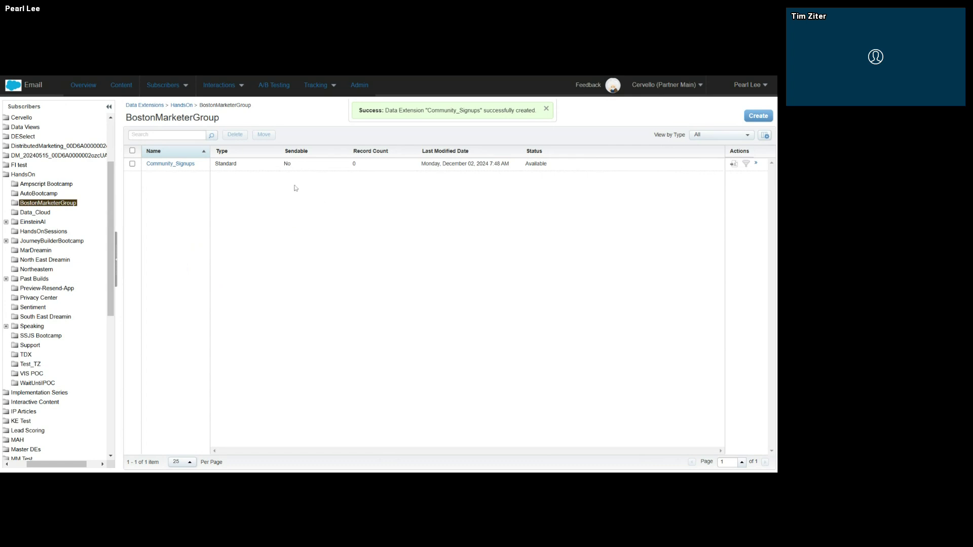
Reveal the CloudPages option under Web Studio in the studio navigation
{"action": "mouse_move", "coordinate": [183, 99]}
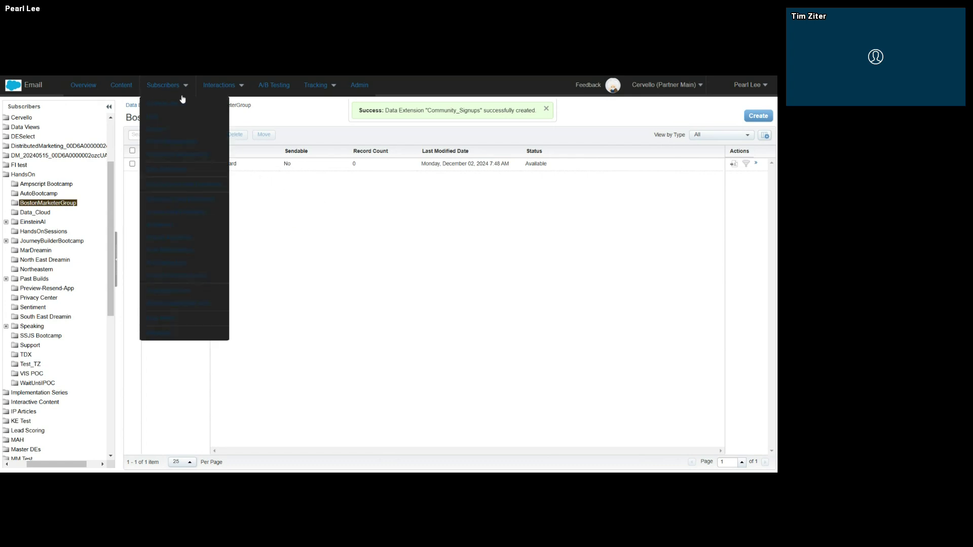
{"action": "mouse_move", "coordinate": [229, 98]}
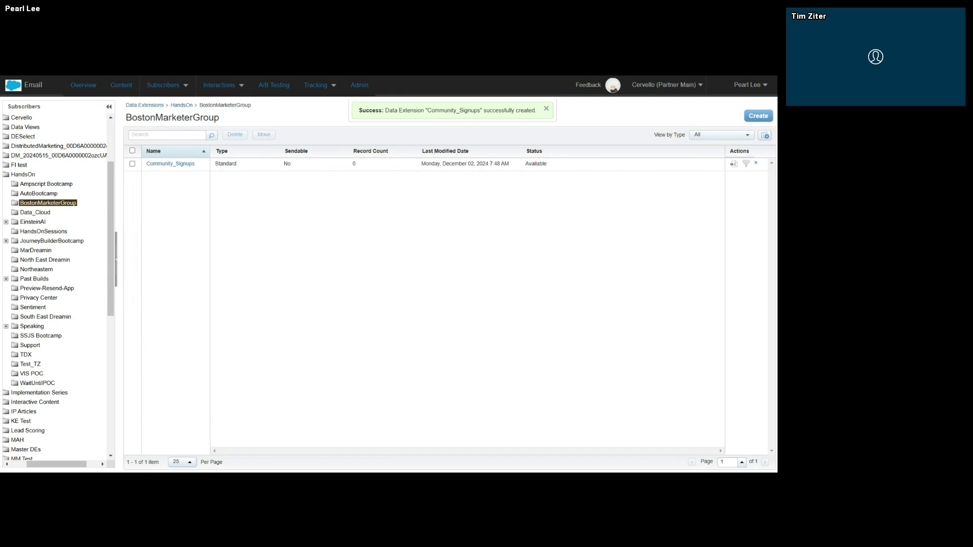
{"action": "mouse_move", "coordinate": [19, 88]}
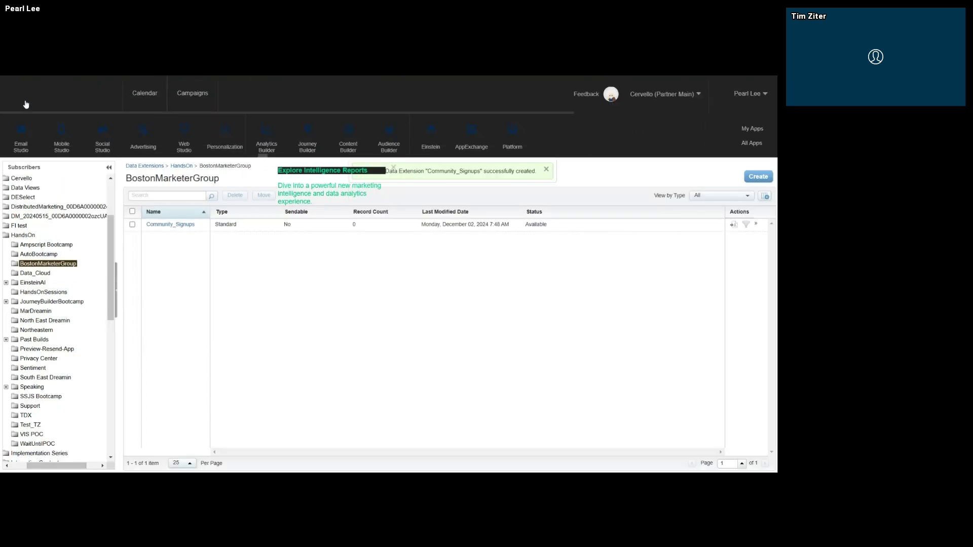
{"action": "mouse_move", "coordinate": [30, 131]}
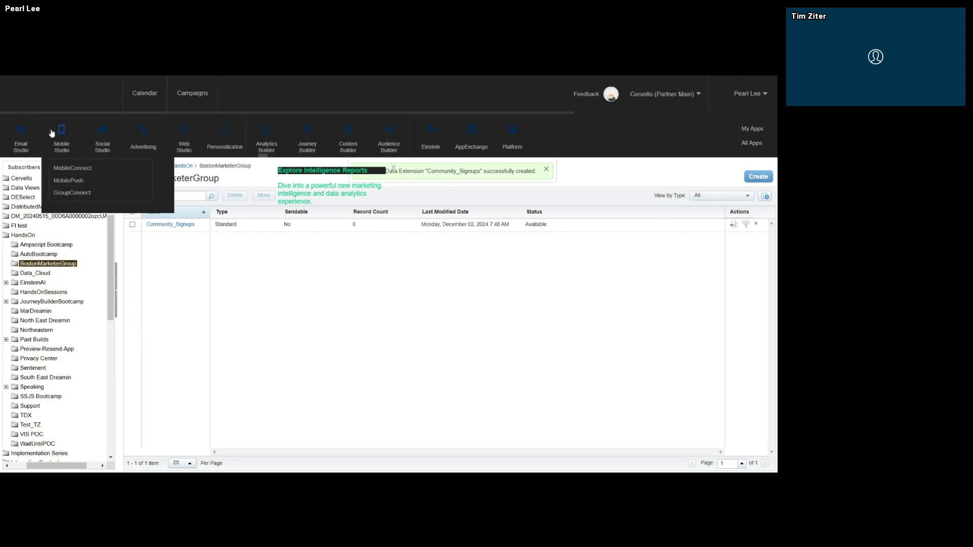
{"action": "mouse_move", "coordinate": [186, 139]}
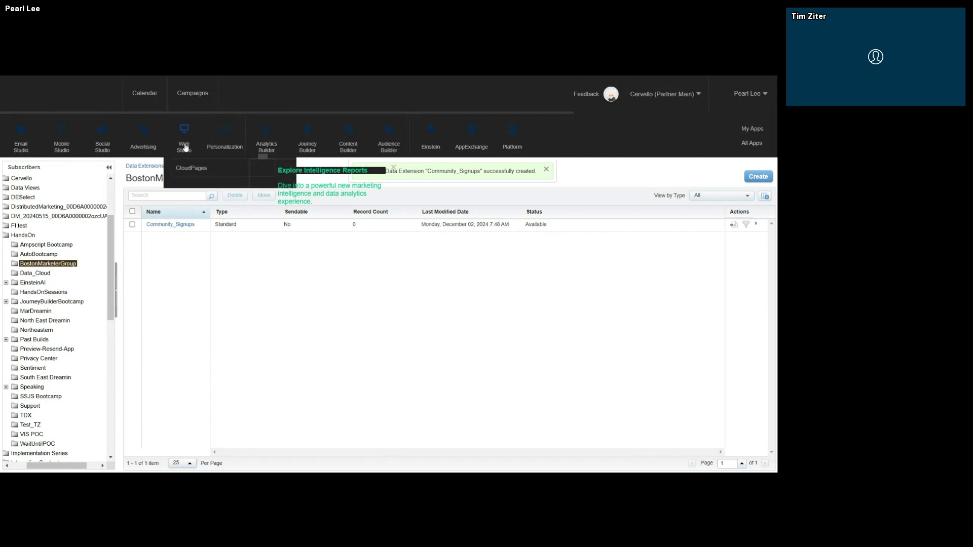
Open CloudPages and browse its 20+ existing items, such as Test_Agent_Form
{"action": "left_click", "coordinate": [193, 171]}
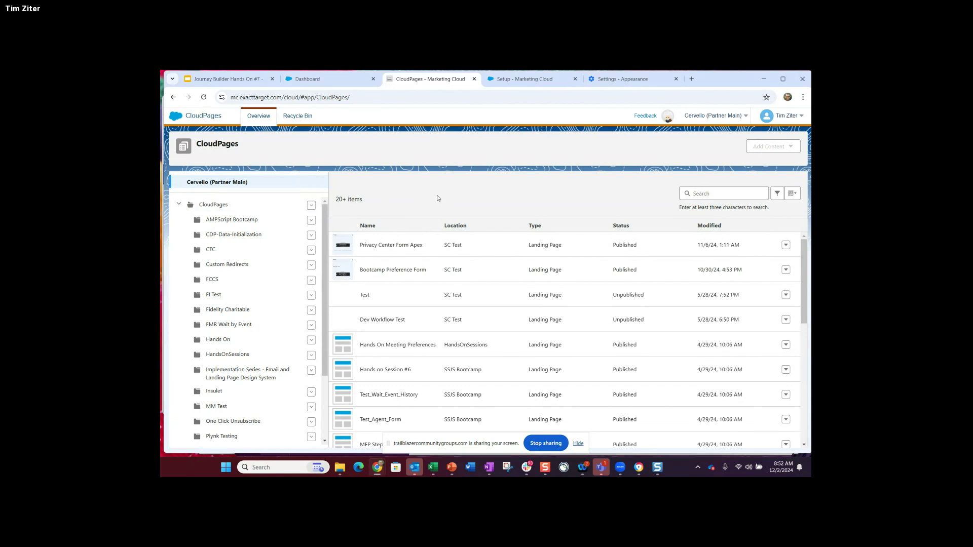
{"action": "scroll", "coordinate": [433, 303], "scroll_direction": "down", "scroll_amount": 3}
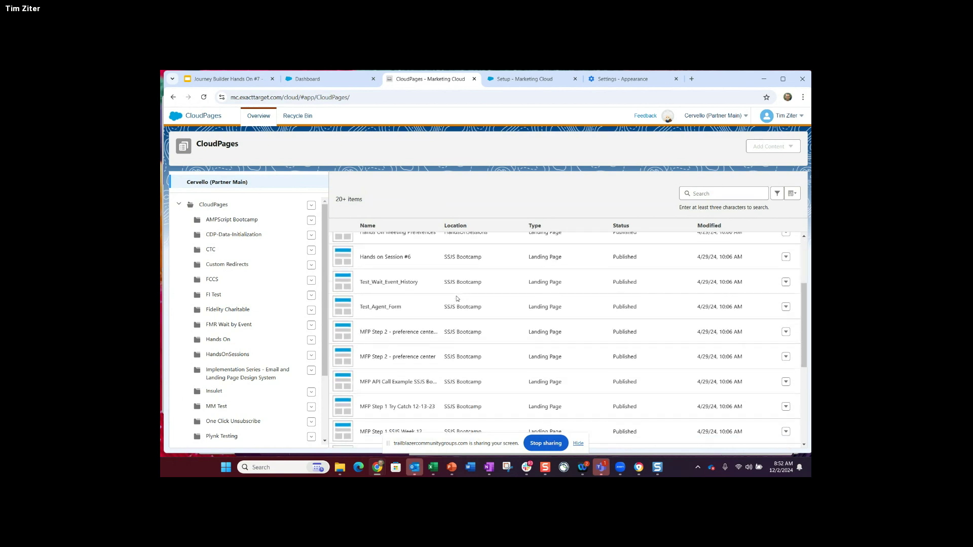
{"action": "scroll", "coordinate": [433, 303], "scroll_direction": "up", "scroll_amount": 3}
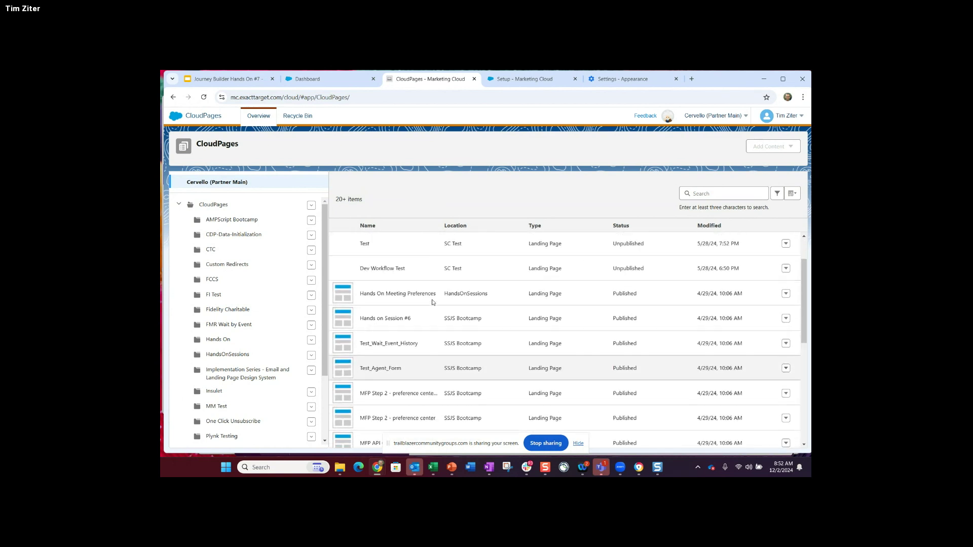
{"action": "scroll", "coordinate": [433, 302], "scroll_direction": "down", "scroll_amount": 3}
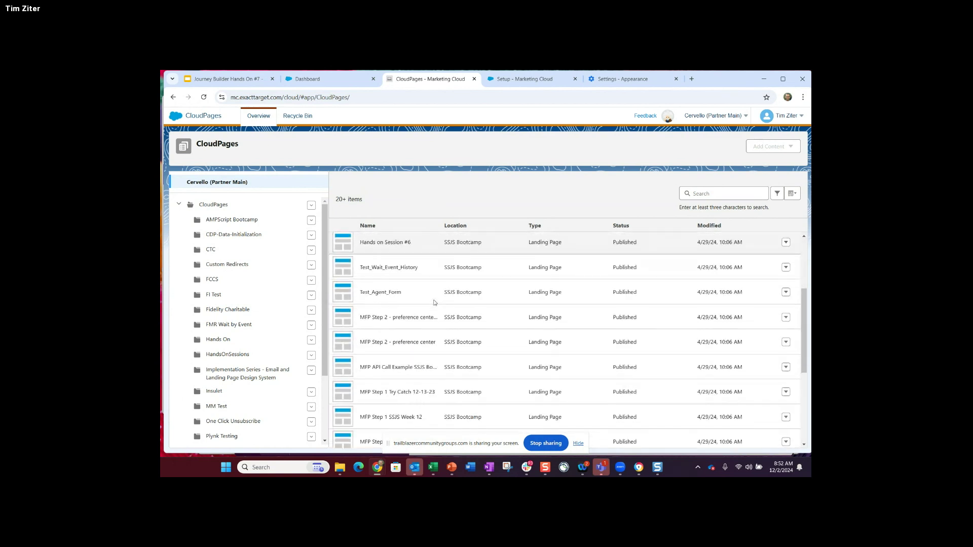
{"action": "scroll", "coordinate": [433, 302], "scroll_direction": "down", "scroll_amount": 1}
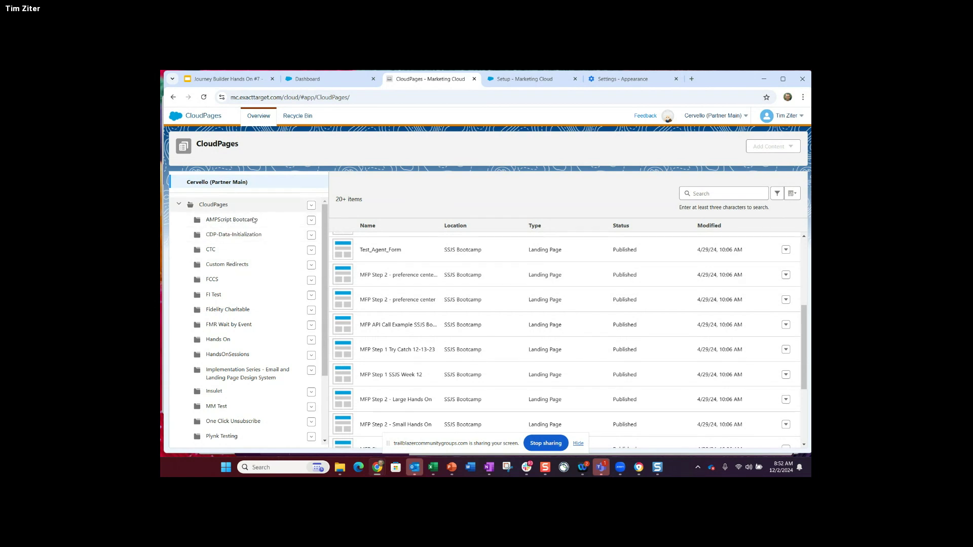
In the Hands On folder, save a new Blank-layout landing page named Test_Community_Signup
{"action": "left_click", "coordinate": [218, 340]}
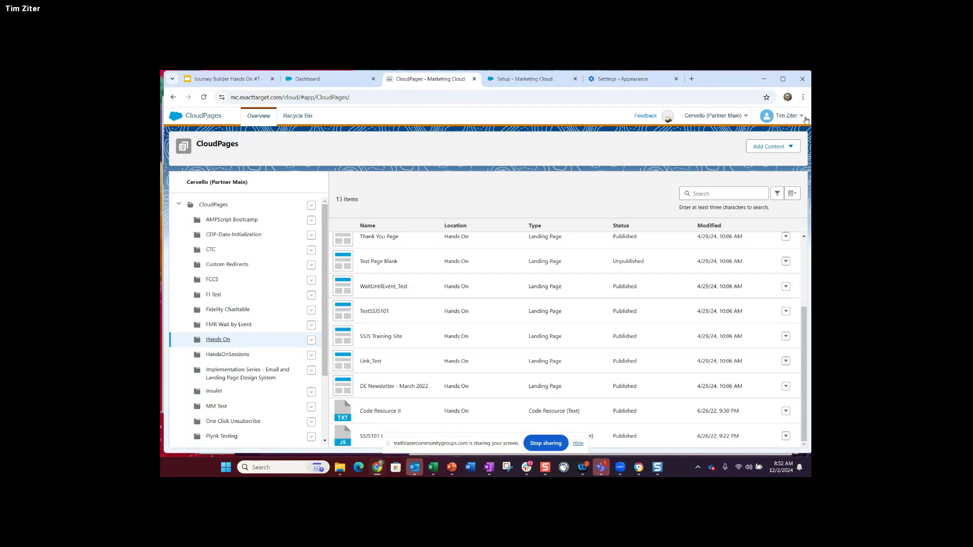
{"action": "left_click", "coordinate": [771, 148]}
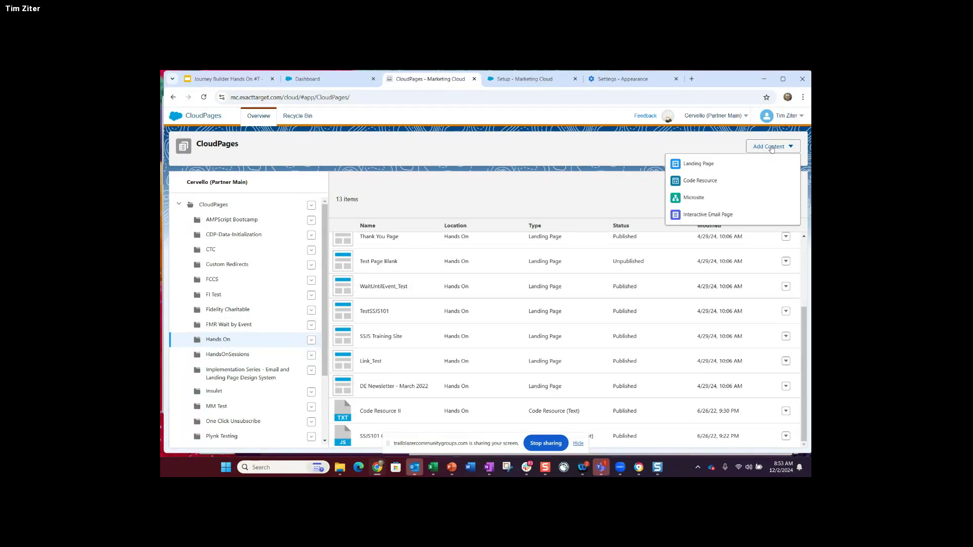
{"action": "left_click", "coordinate": [698, 168]}
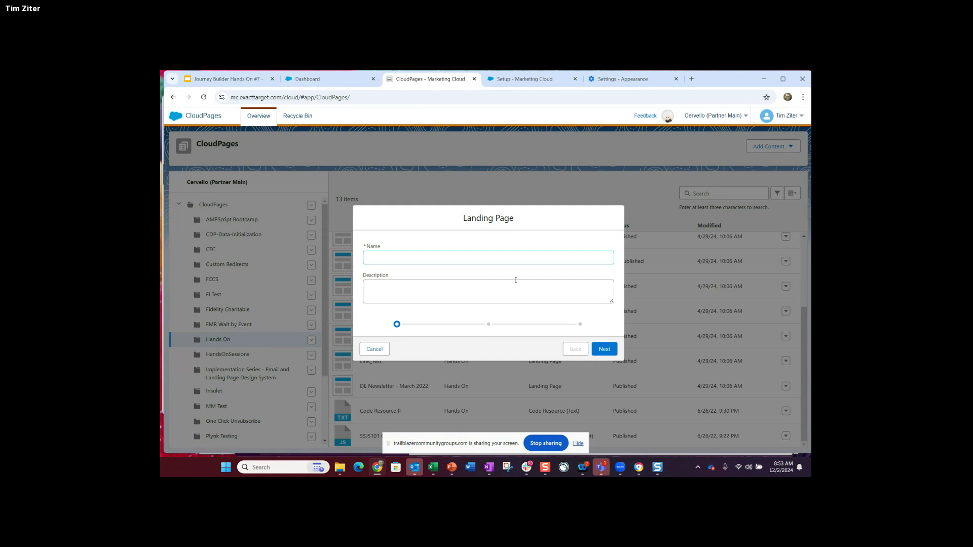
{"action": "type", "text": "TEst"}
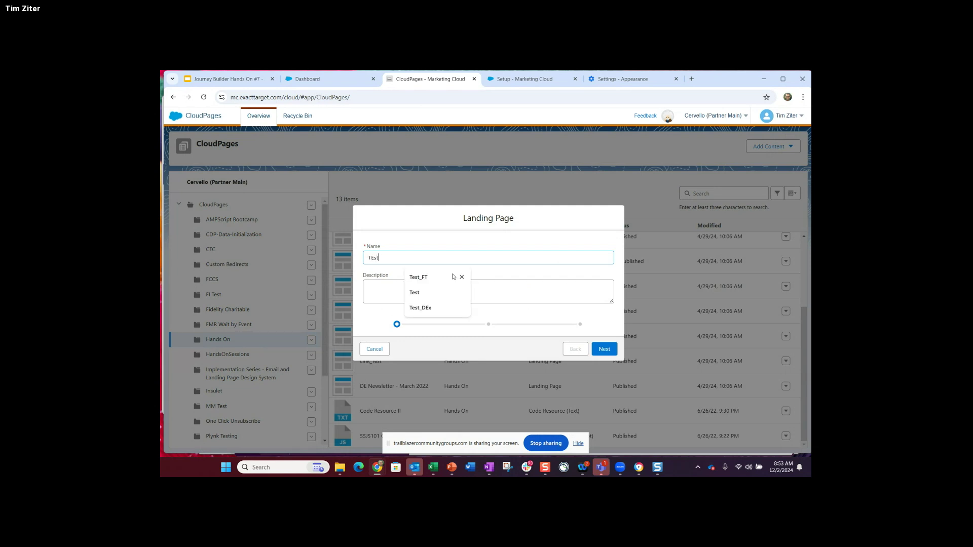
{"action": "key", "text": "BackSpace"}
{"action": "type", "text": "est_"}
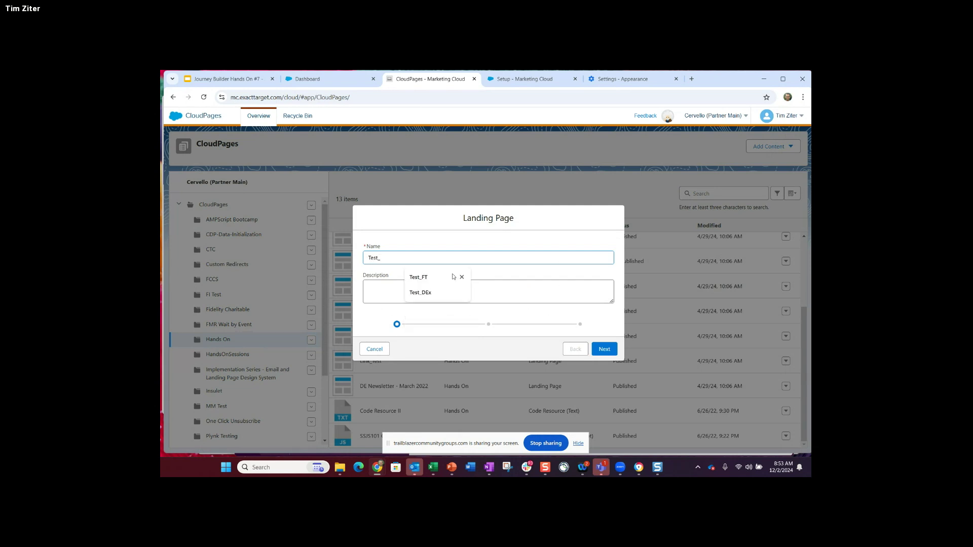
{"action": "type", "text": "Community"}
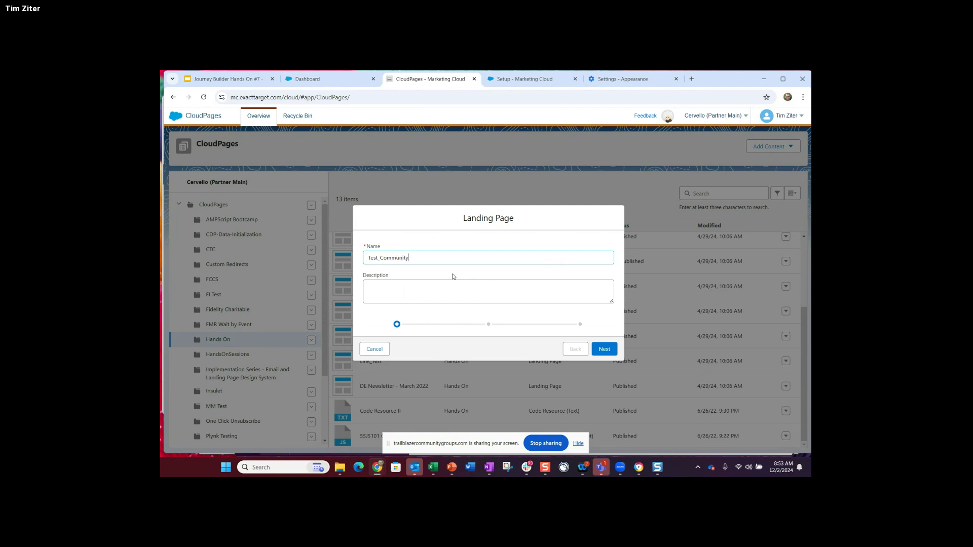
{"action": "type", "text": "_Signup"}
{"action": "left_click", "coordinate": [604, 349]}
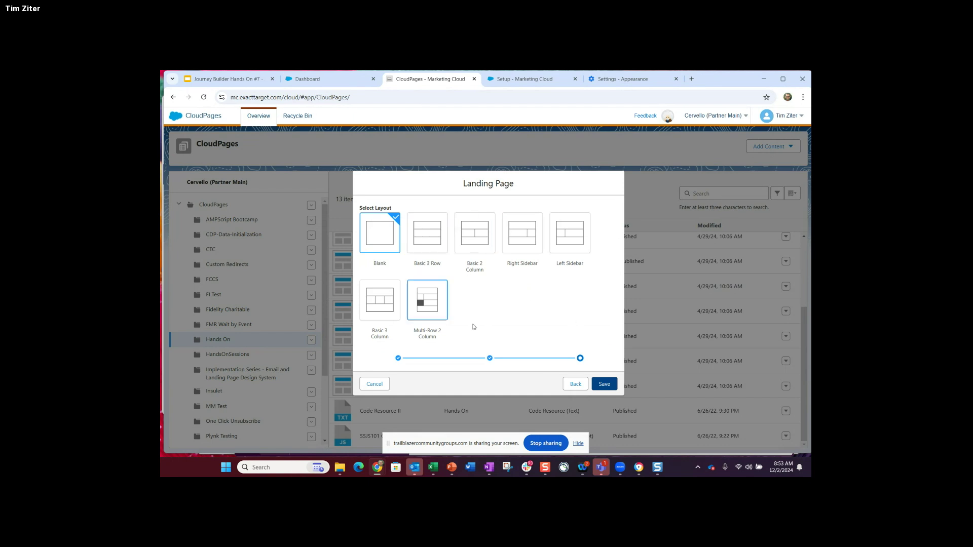
{"action": "left_click", "coordinate": [604, 384]}
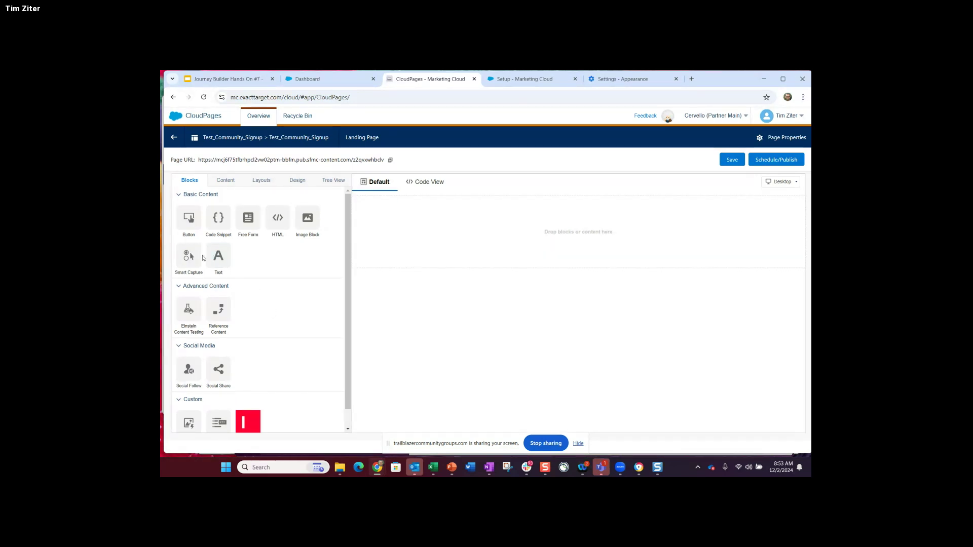
Place a Smart Capture form block on the blank Test_Community_Signup canvas
{"action": "left_click_drag", "start_coordinate": [193, 256], "coordinate": [508, 310]}
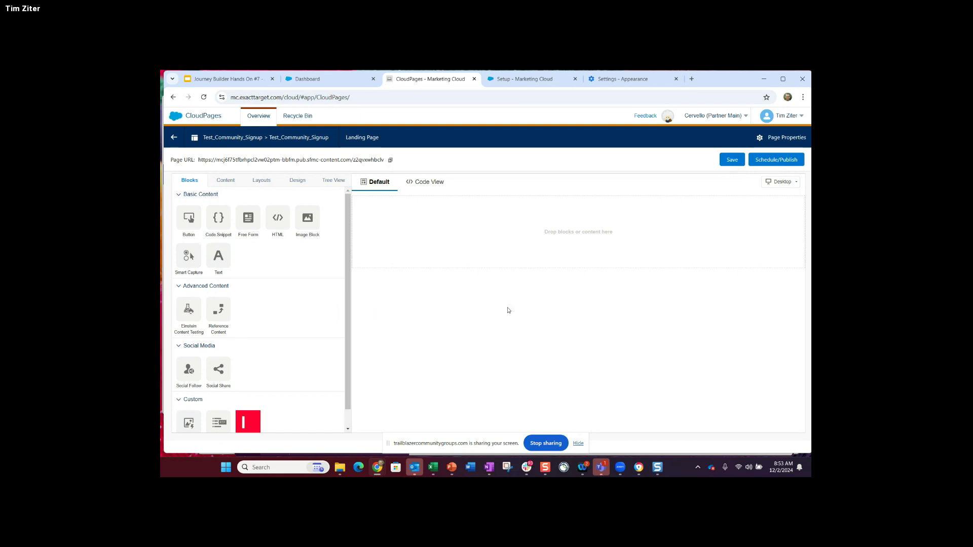
{"action": "left_click_drag", "start_coordinate": [191, 259], "coordinate": [518, 258]}
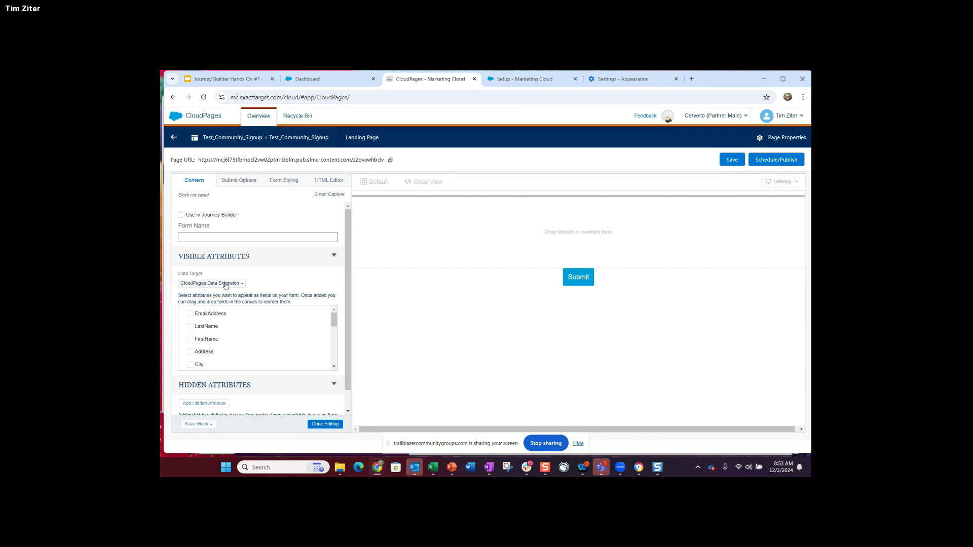
Store form submissions in the Community_Signups data extension under HandsOn > BostonMarketerGroup
{"action": "left_click", "coordinate": [226, 284]}
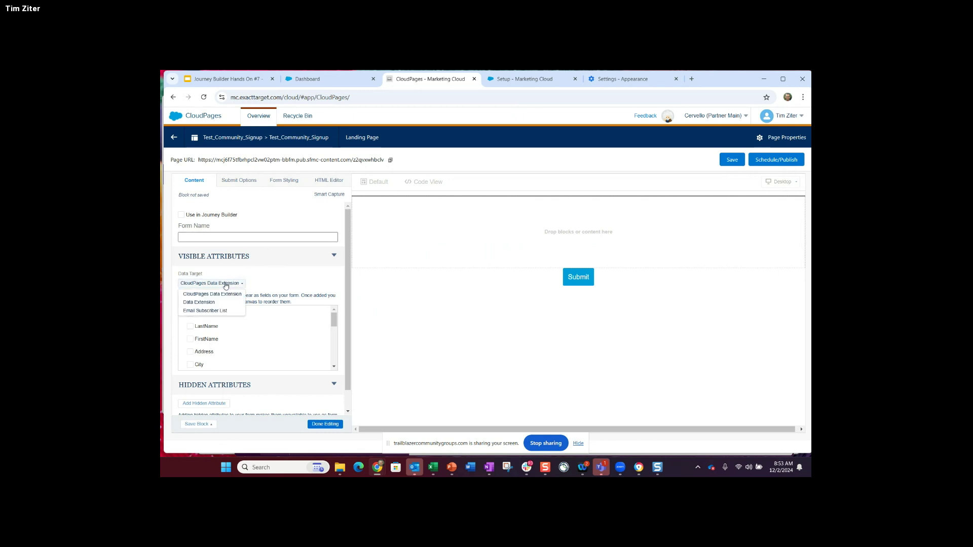
{"action": "left_click", "coordinate": [201, 303]}
{"action": "left_click", "coordinate": [218, 298]}
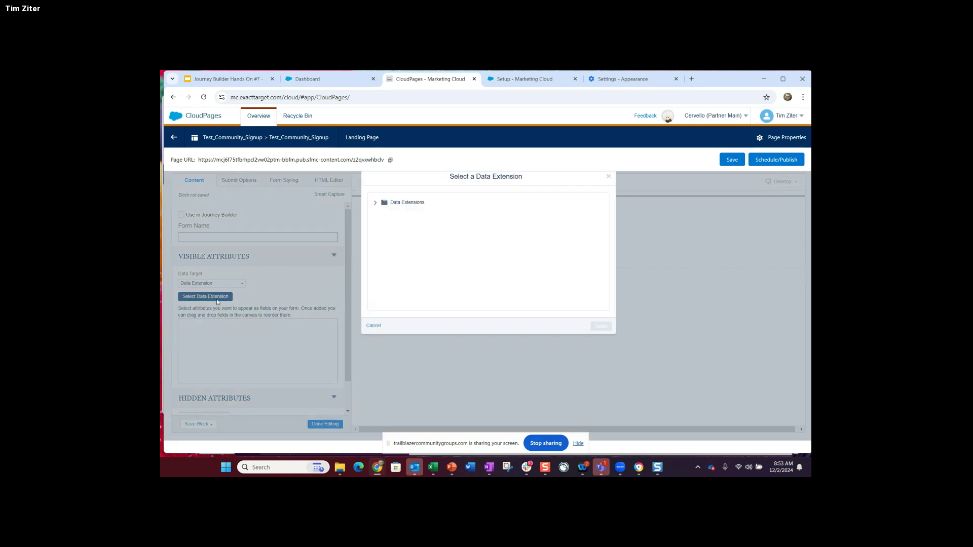
{"action": "left_click", "coordinate": [376, 208]}
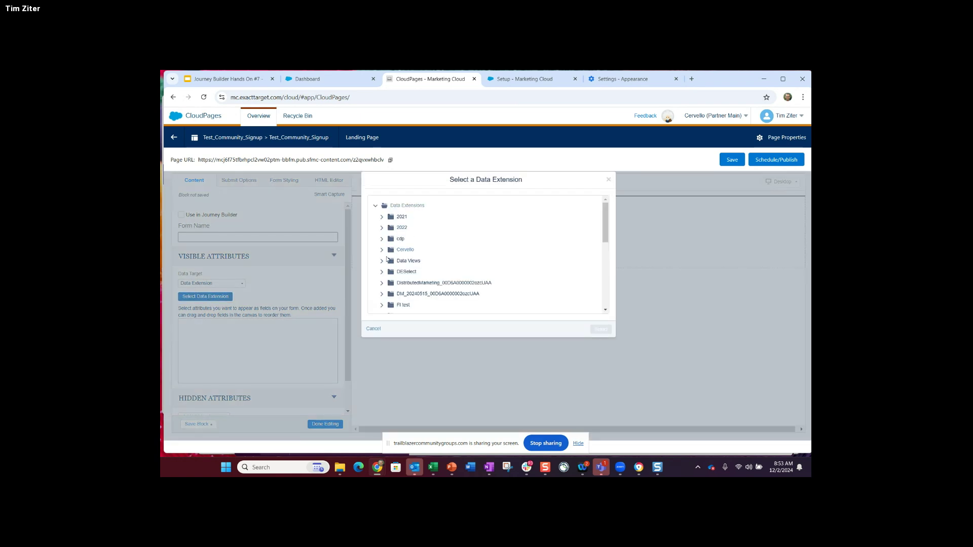
{"action": "scroll", "coordinate": [395, 258], "scroll_direction": "down", "scroll_amount": 2}
{"action": "scroll", "coordinate": [395, 266], "scroll_direction": "down", "scroll_amount": 2}
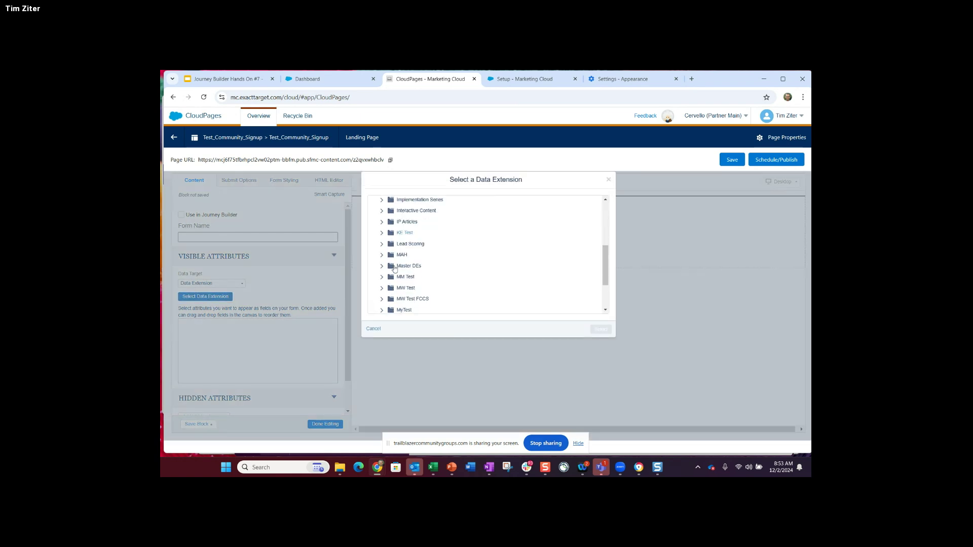
{"action": "scroll", "coordinate": [395, 269], "scroll_direction": "up", "scroll_amount": 4}
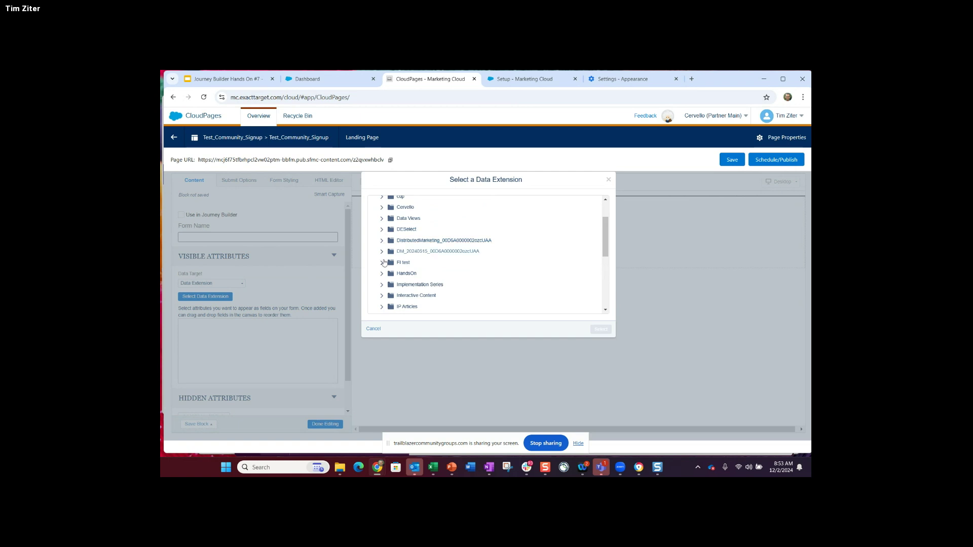
{"action": "left_click", "coordinate": [382, 275]}
{"action": "scroll", "coordinate": [406, 282], "scroll_direction": "down", "scroll_amount": 2}
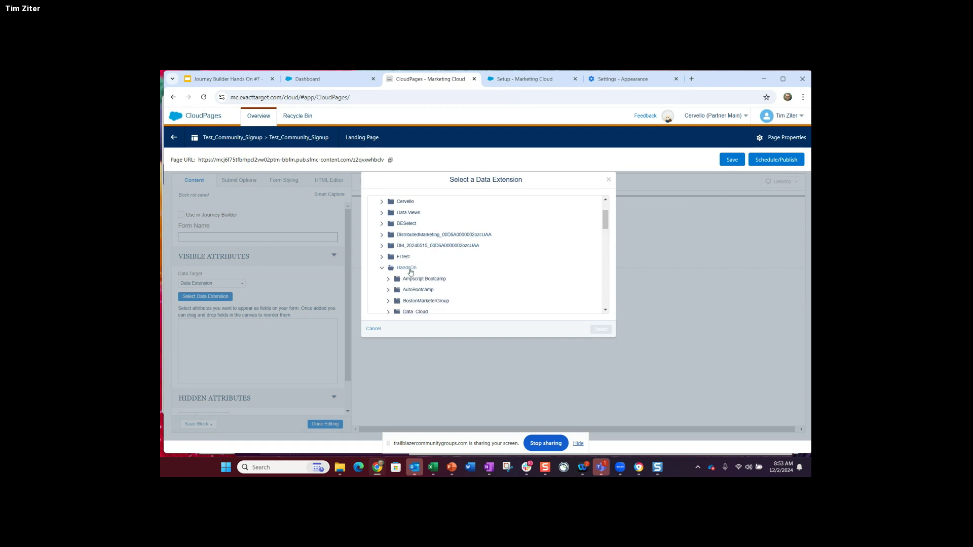
{"action": "left_click", "coordinate": [388, 264]}
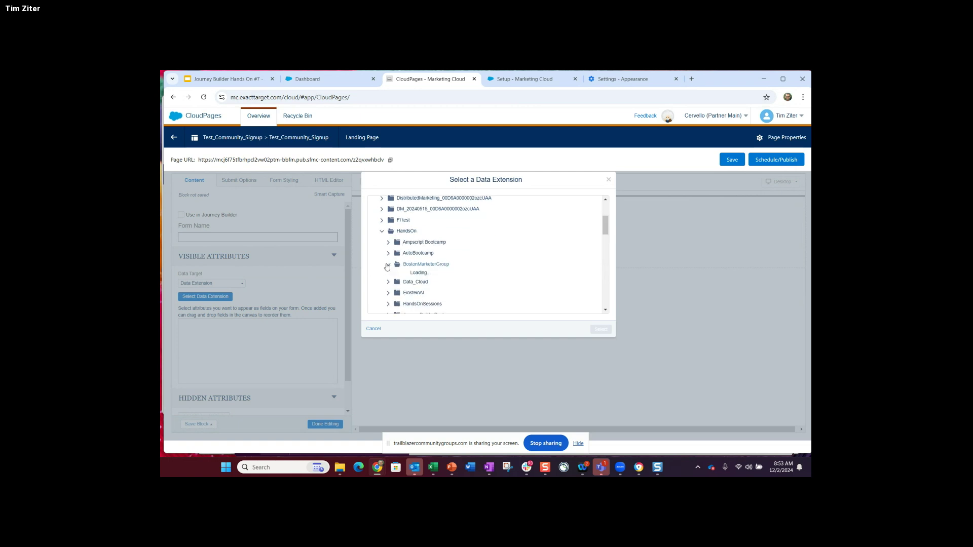
{"action": "left_click", "coordinate": [421, 275]}
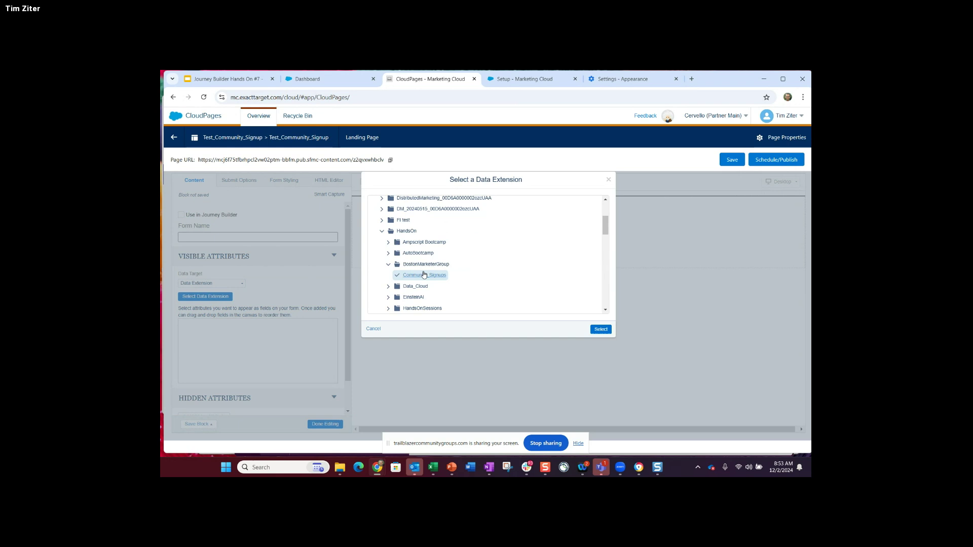
{"action": "left_click", "coordinate": [606, 330]}
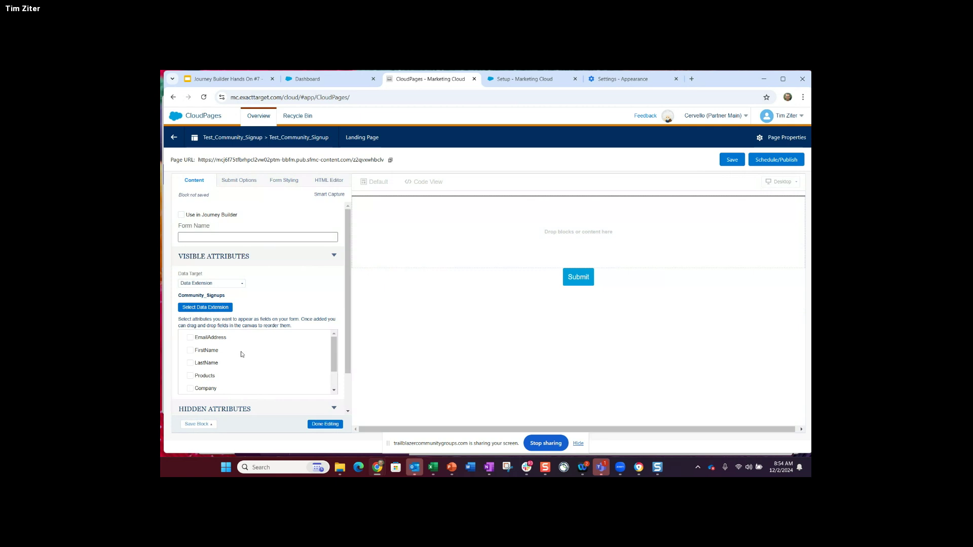
Show EmailAddress, FirstName, LastName, Products, Company and Profession on the form, excluding CreatedDate
{"action": "left_click", "coordinate": [191, 338]}
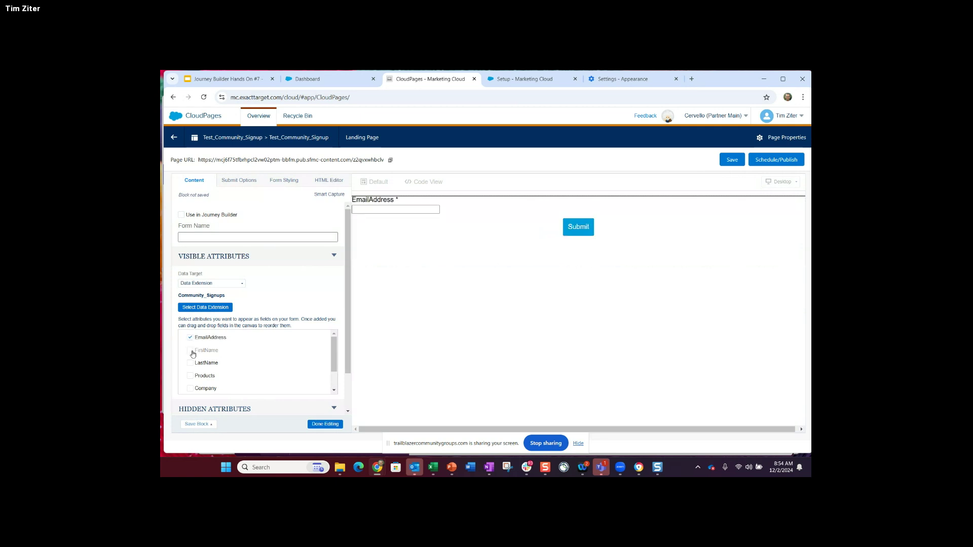
{"action": "left_click", "coordinate": [190, 351]}
{"action": "left_click", "coordinate": [191, 364]}
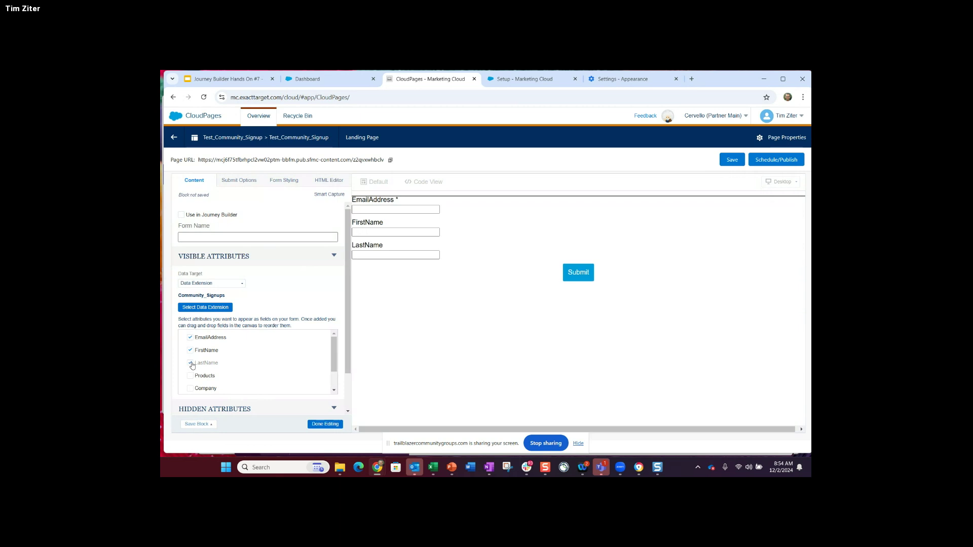
{"action": "scroll", "coordinate": [192, 363], "scroll_direction": "down", "scroll_amount": 1}
{"action": "left_click", "coordinate": [191, 348]}
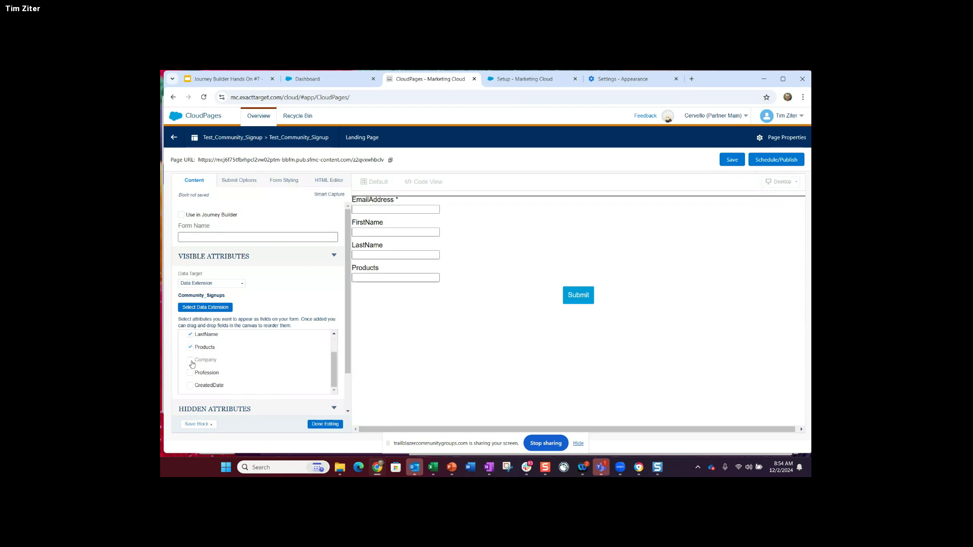
{"action": "left_click", "coordinate": [190, 360]}
{"action": "left_click", "coordinate": [191, 374]}
{"action": "left_click", "coordinate": [191, 386]}
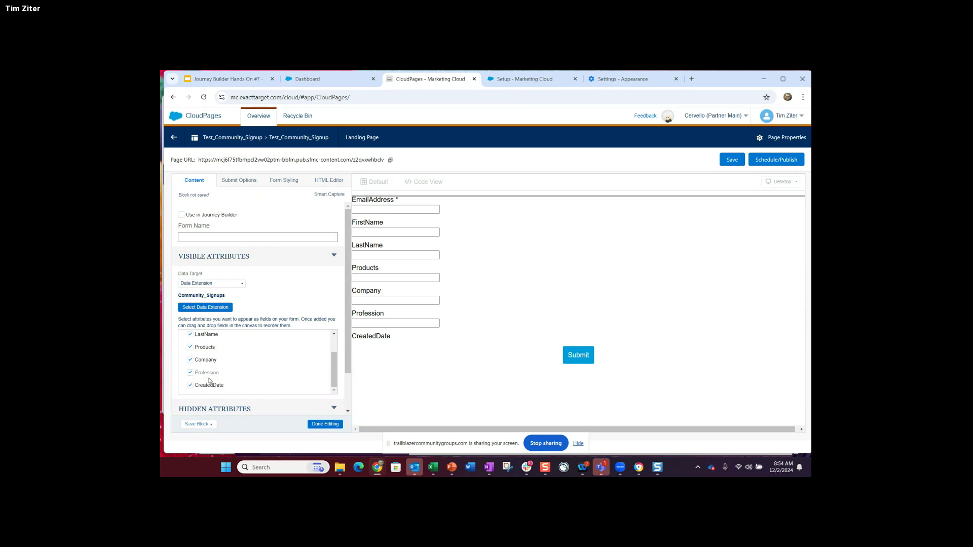
{"action": "left_click", "coordinate": [190, 385]}
{"action": "scroll", "coordinate": [272, 372], "scroll_direction": "up", "scroll_amount": 2}
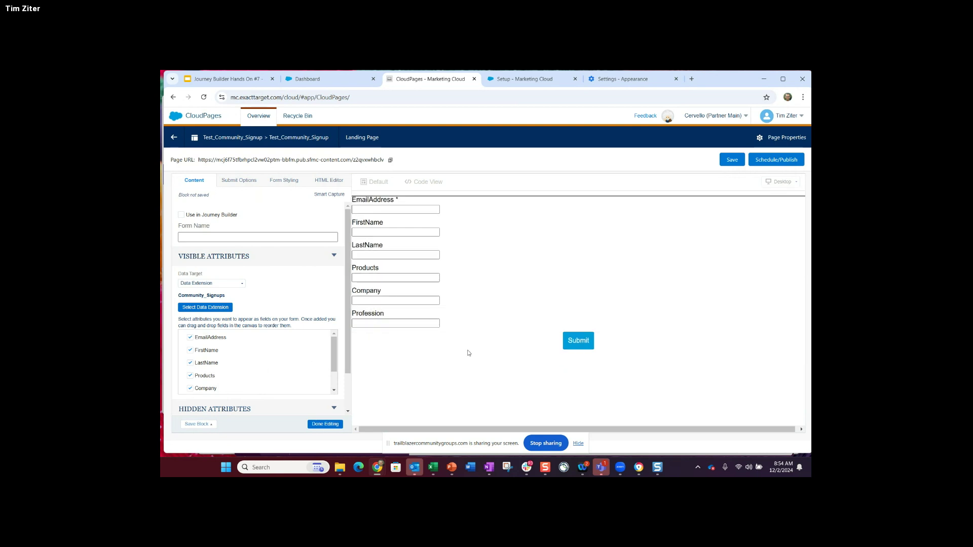
{"action": "left_click", "coordinate": [327, 426]}
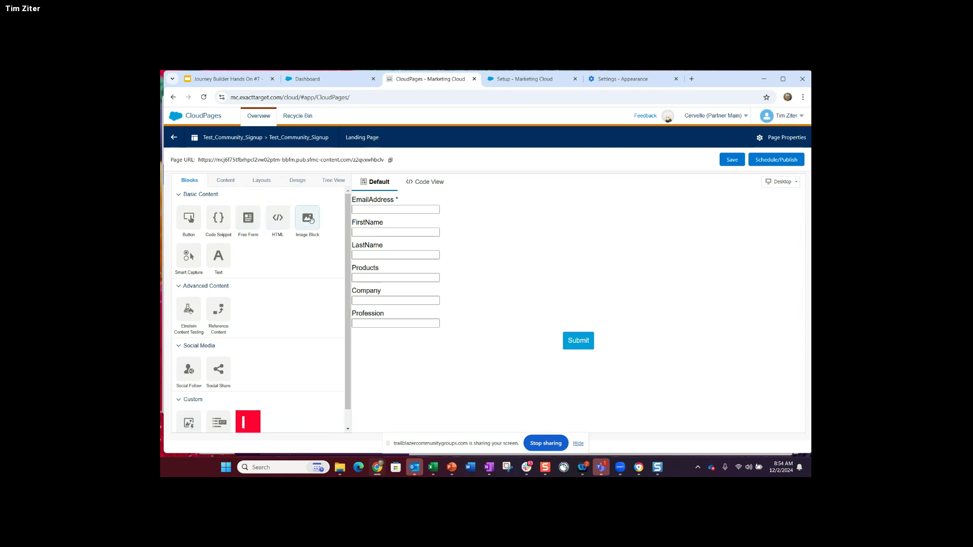
Insert the 10-2NTOLogo.png image in a block above the form, width set to 50
{"action": "left_click_drag", "start_coordinate": [308, 219], "coordinate": [406, 201]}
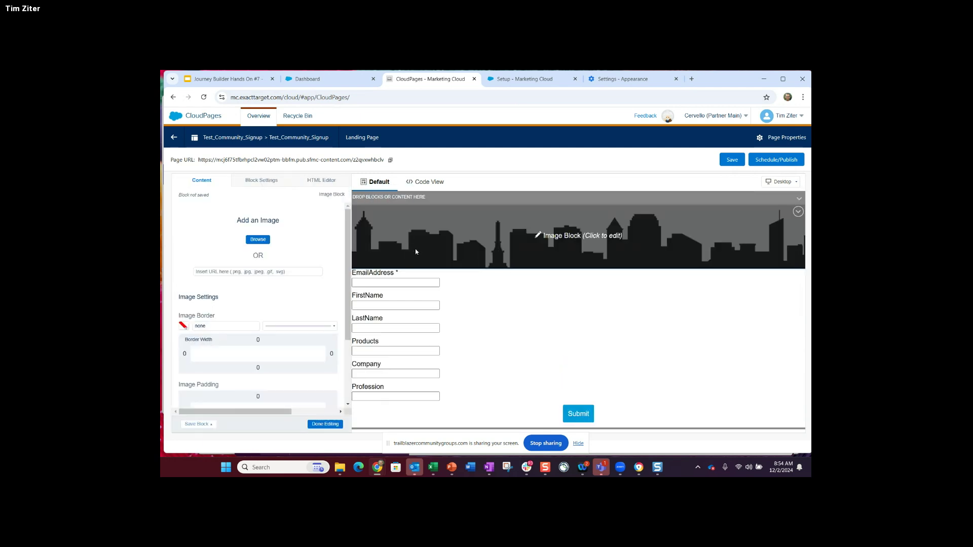
{"action": "left_click", "coordinate": [262, 240]}
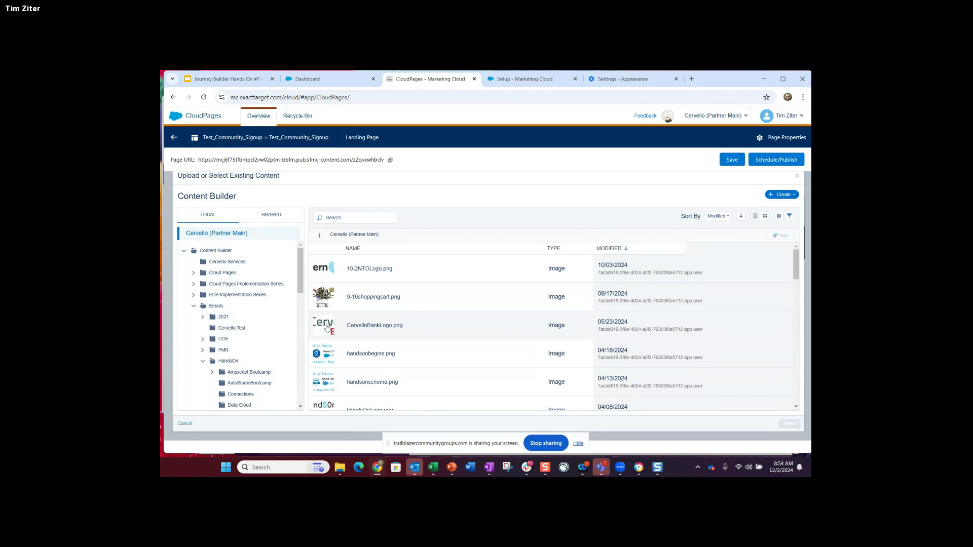
{"action": "left_click", "coordinate": [370, 269]}
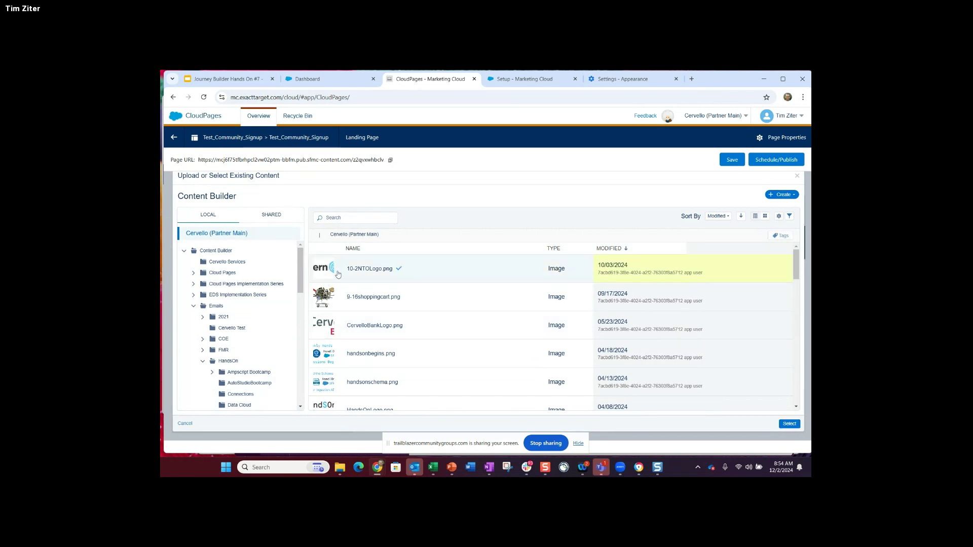
{"action": "left_click", "coordinate": [787, 425]}
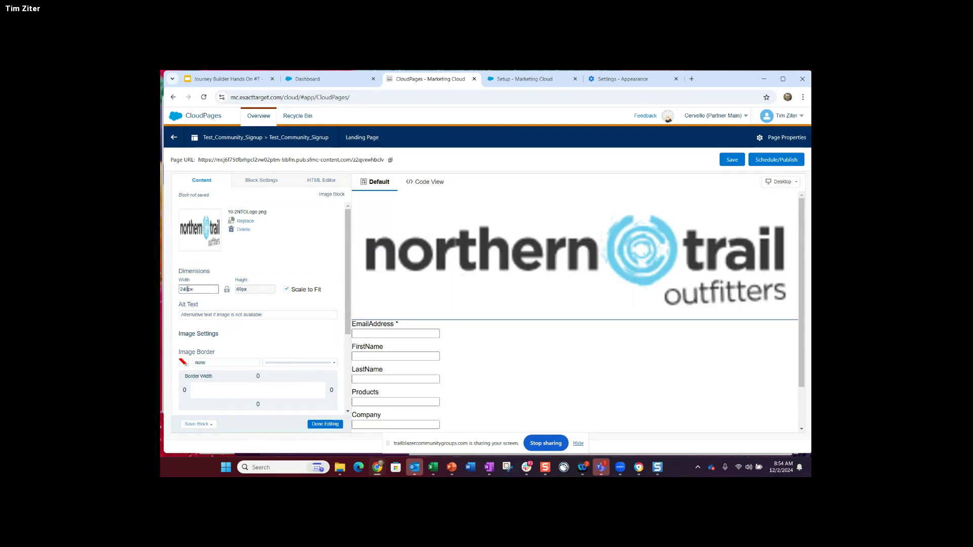
{"action": "left_click_drag", "start_coordinate": [187, 289], "coordinate": [180, 289]}
{"action": "type", "text": "50"}
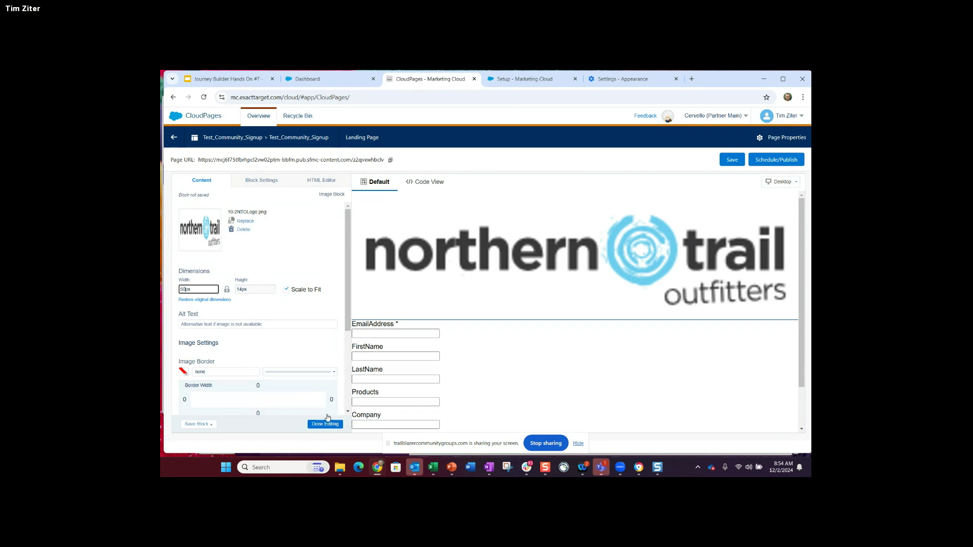
{"action": "left_click", "coordinate": [327, 424]}
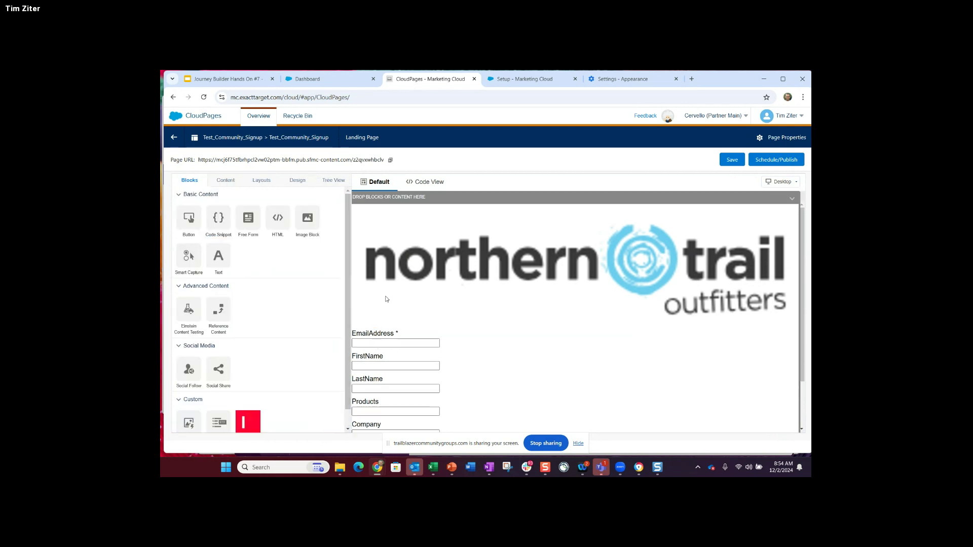
Turn off Scale to Fit for the logo and set its width to 150px
{"action": "left_click", "coordinate": [471, 267]}
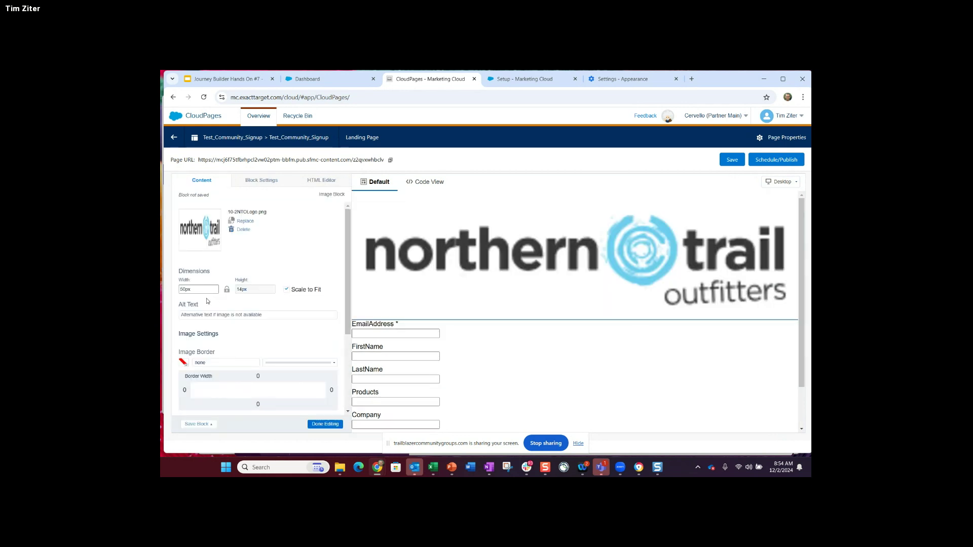
{"action": "left_click", "coordinate": [287, 289]}
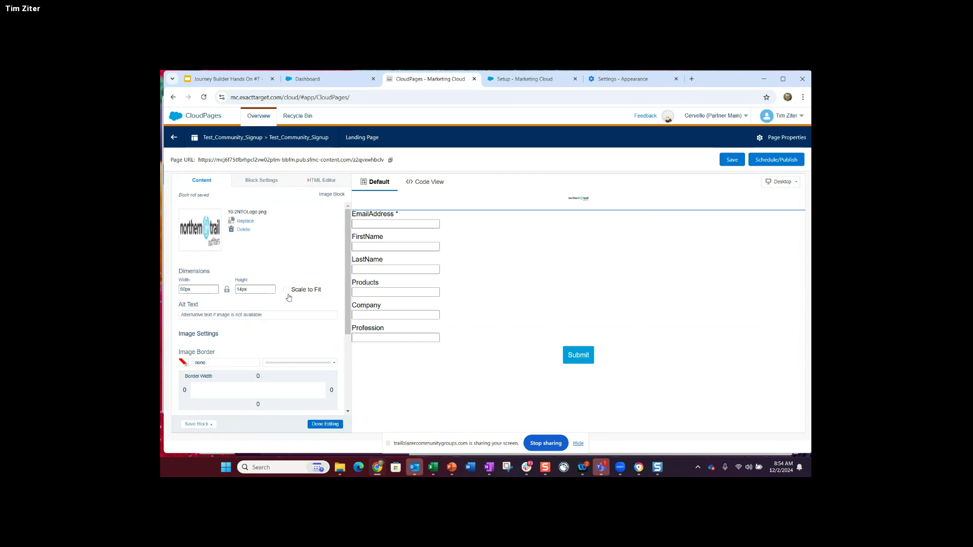
{"action": "left_click", "coordinate": [184, 290]}
{"action": "left_click_drag", "start_coordinate": [184, 290], "coordinate": [180, 290]}
{"action": "type", "text": "150"}
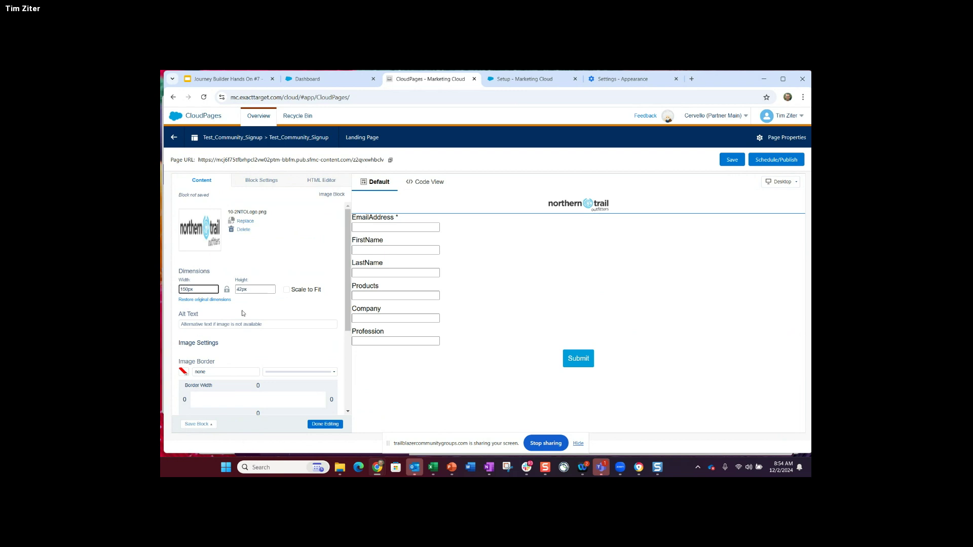
{"action": "left_click", "coordinate": [327, 426]}
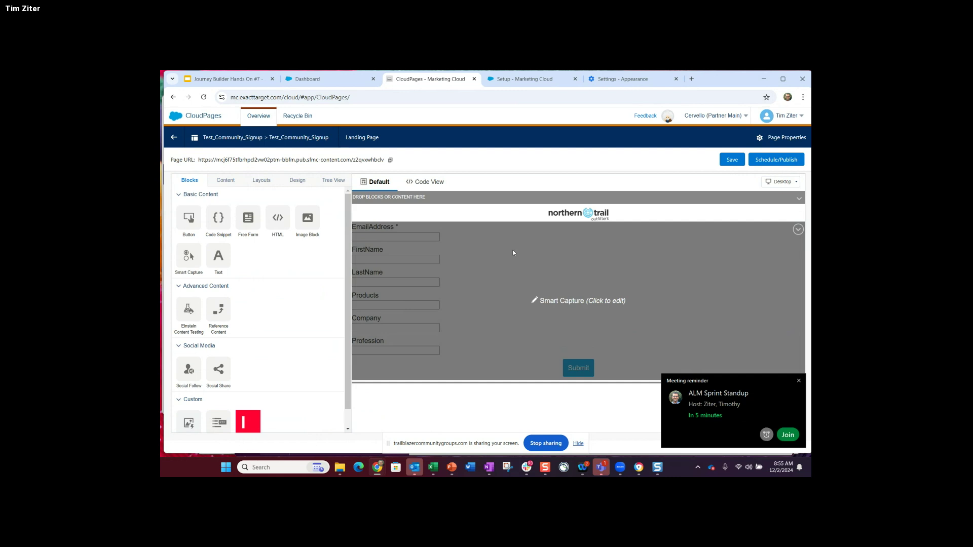
Add a text block under the logo reading 'Welcome to the community, please fill out this information.'
{"action": "left_click", "coordinate": [799, 382]}
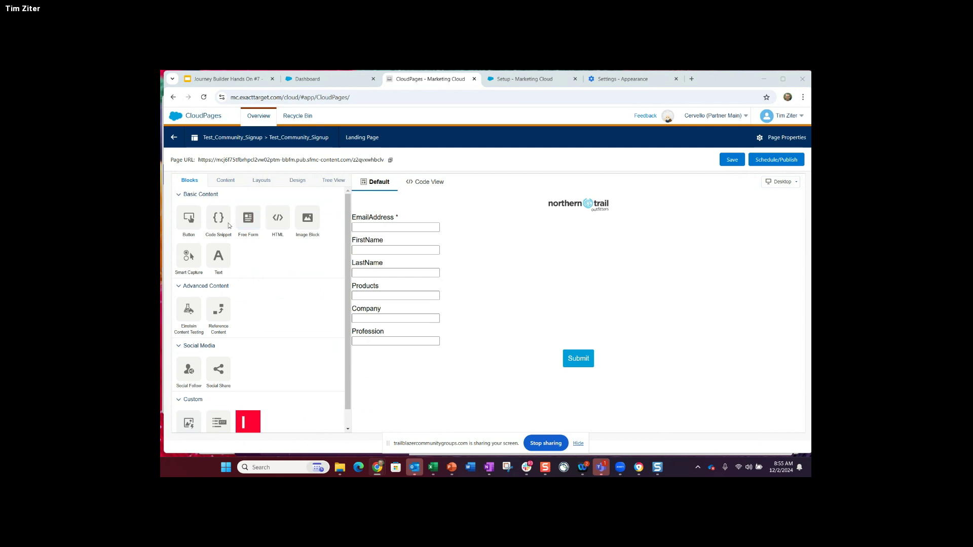
{"action": "left_click_drag", "start_coordinate": [218, 254], "coordinate": [438, 219]}
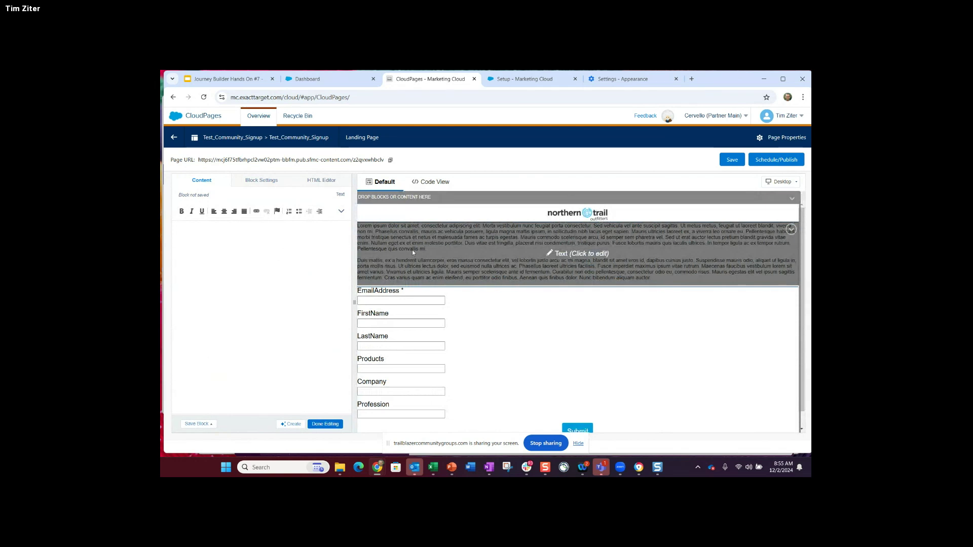
{"action": "left_click", "coordinate": [227, 232]}
{"action": "type", "text": "Welcomeo"}
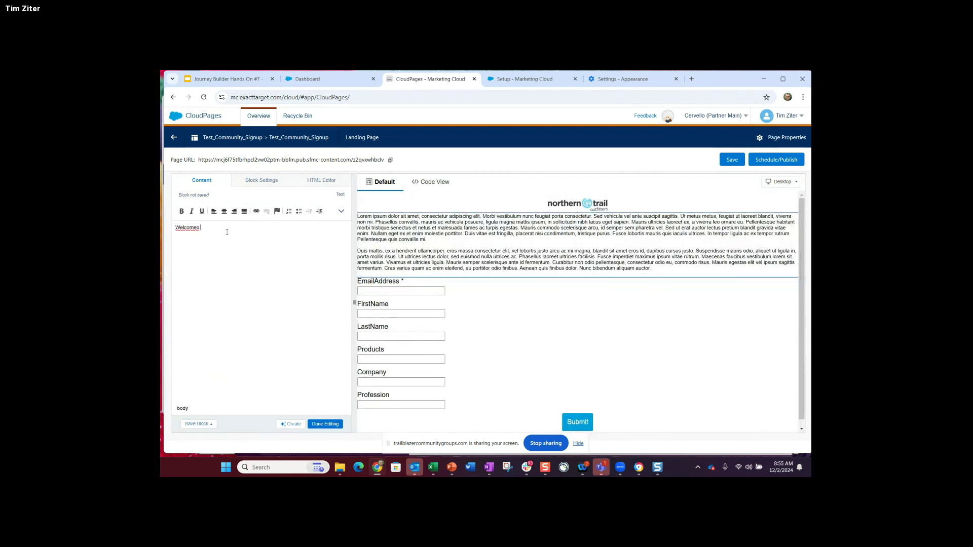
{"action": "key", "text": "BackSpace"}
{"action": "type", "text": "ome to the ocmmu"}
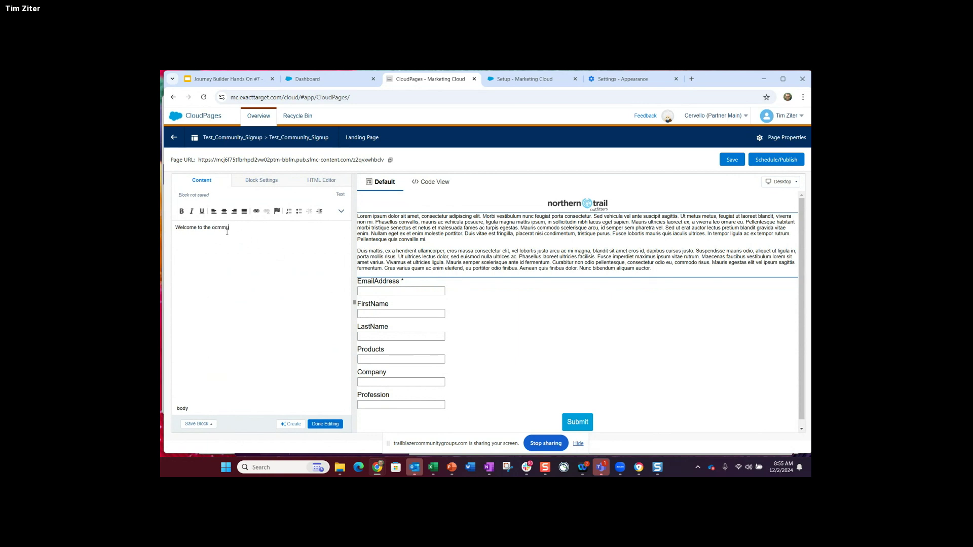
{"action": "type", "text": "commu"}
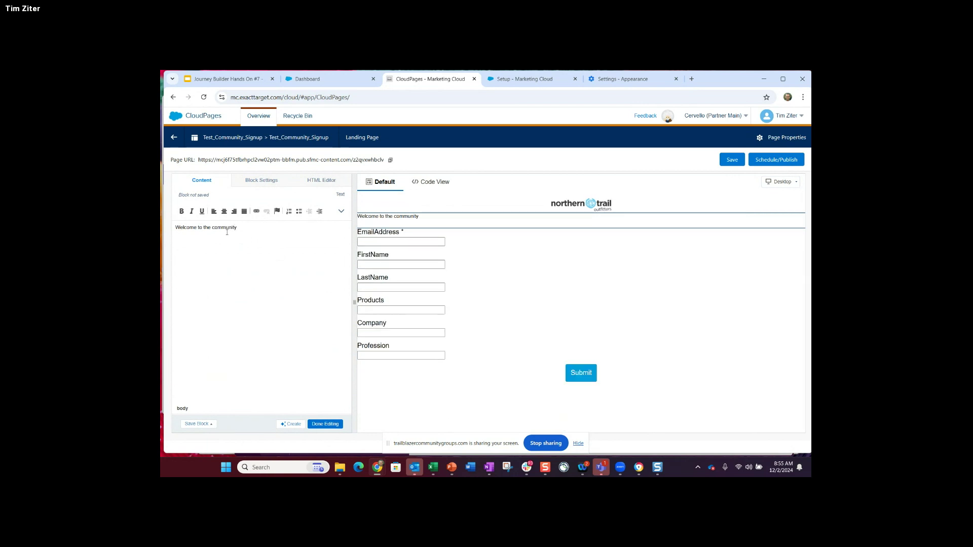
{"action": "type", "text": "nity, please fill out thisinformaiton."}
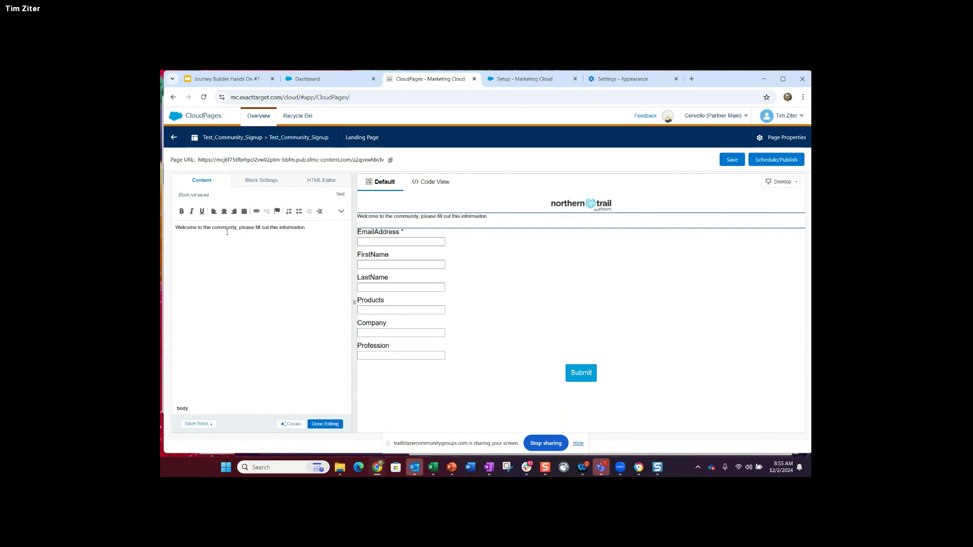
{"action": "type", "text": "tion"}
{"action": "left_click", "coordinate": [325, 426]}
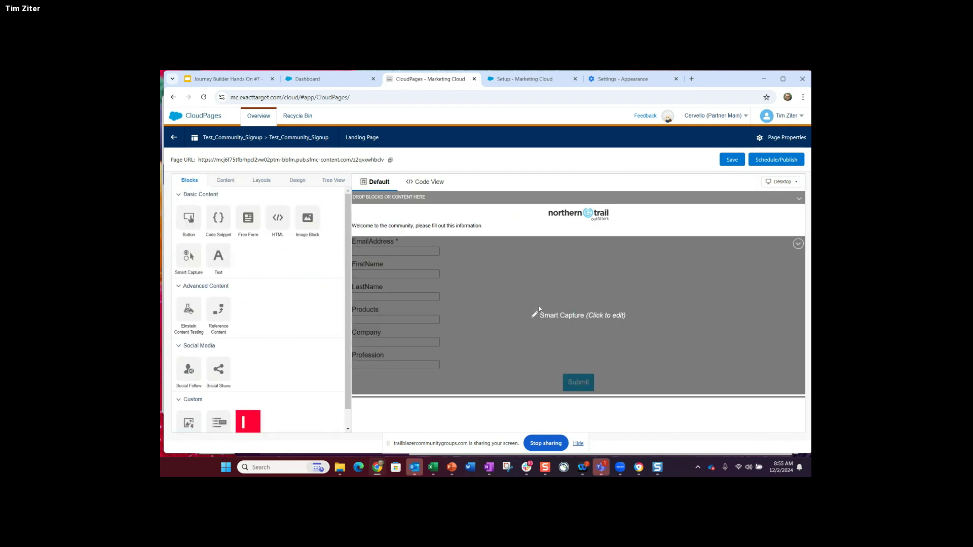